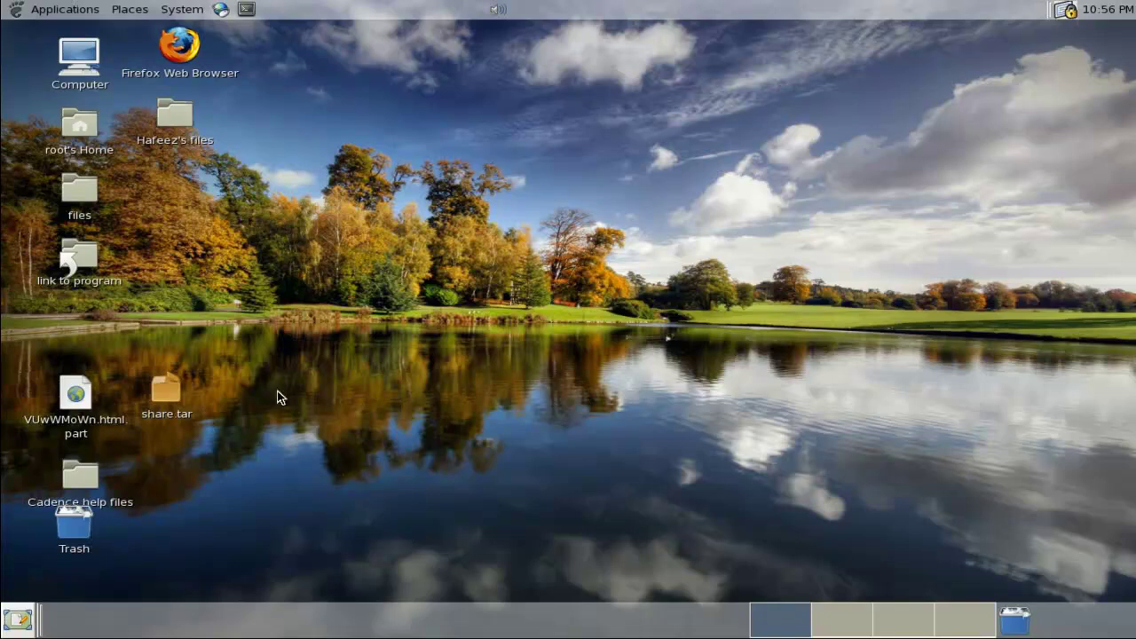
Browse the computer's file system to /Application/EEVLSILAB_cadence and run the virtuoso script in a terminal
{"action": "right_click", "coordinate": [81, 74]}
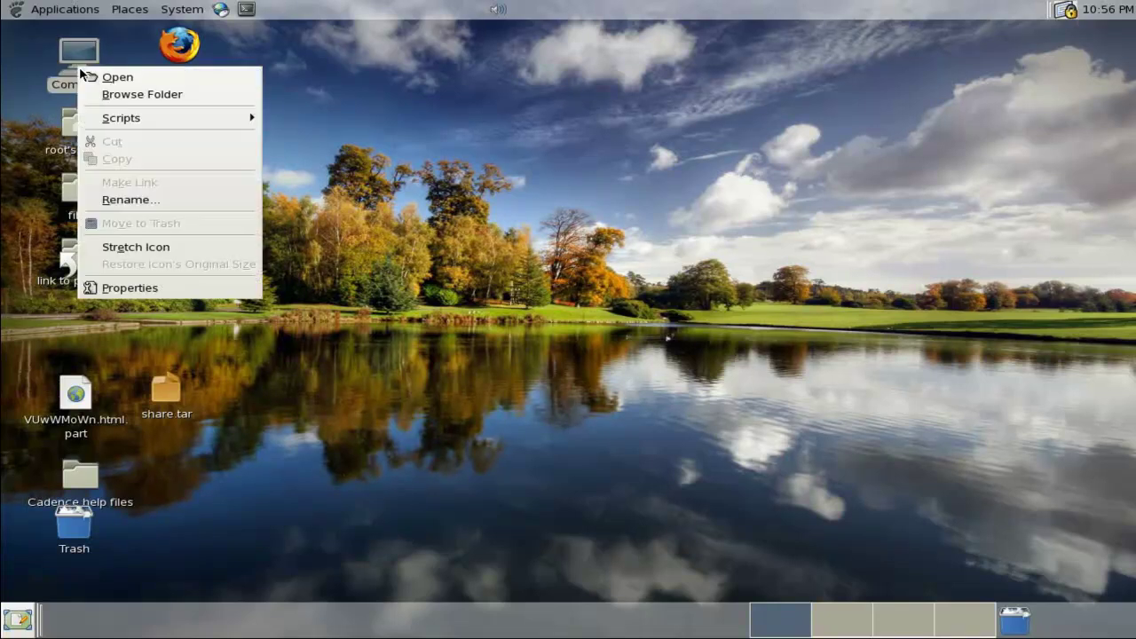
{"action": "left_click", "coordinate": [122, 94]}
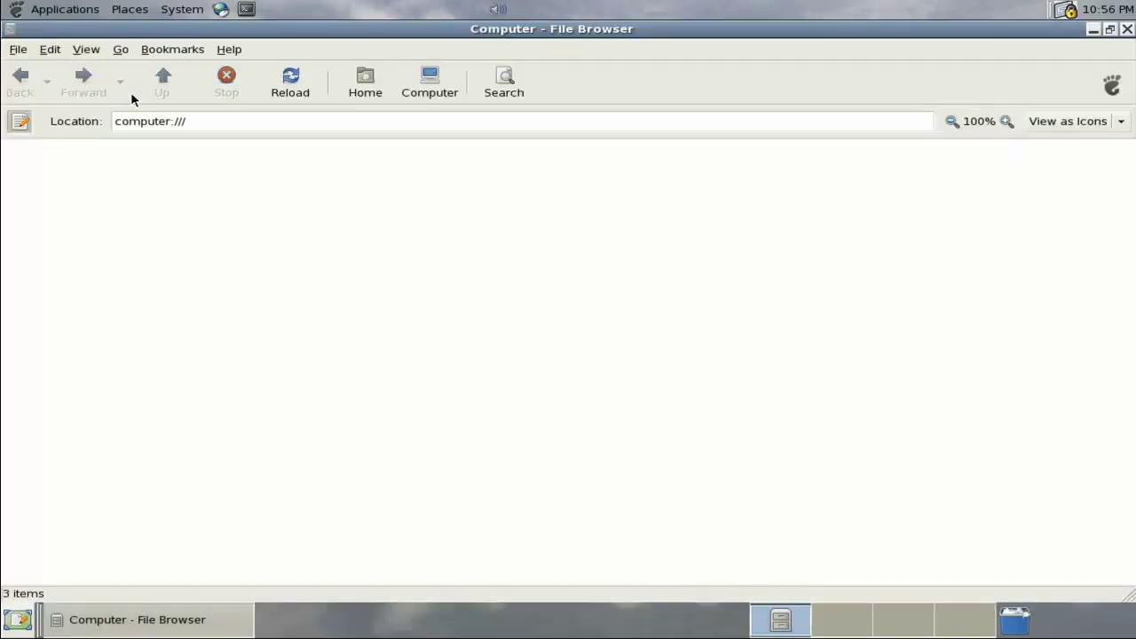
{"action": "double_click", "coordinate": [213, 164]}
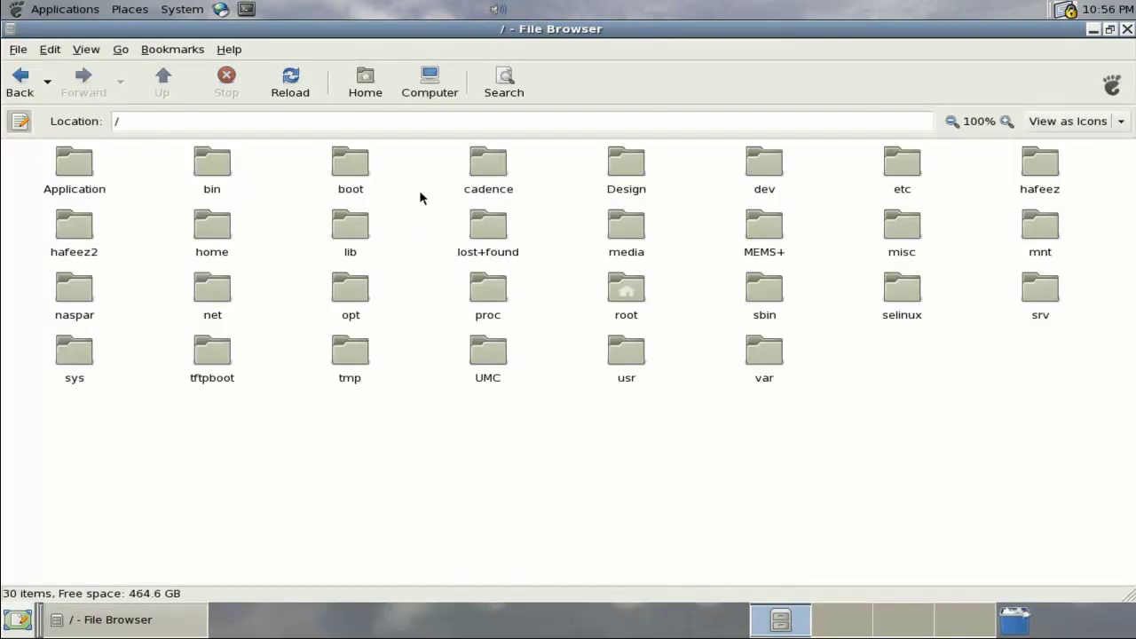
{"action": "double_click", "coordinate": [100, 166]}
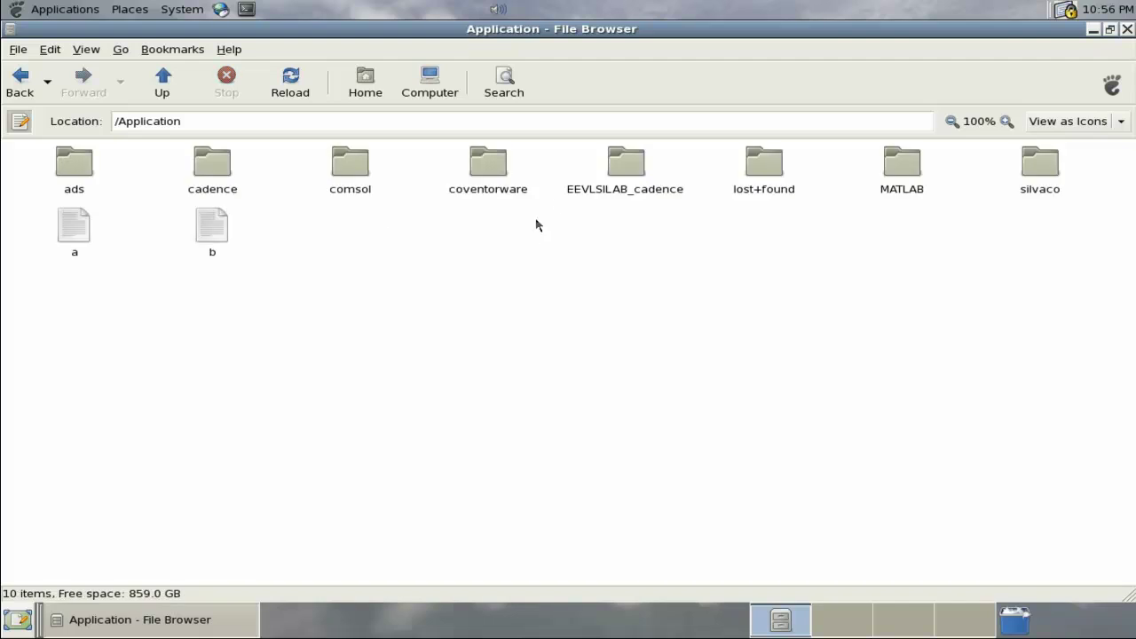
{"action": "double_click", "coordinate": [626, 165]}
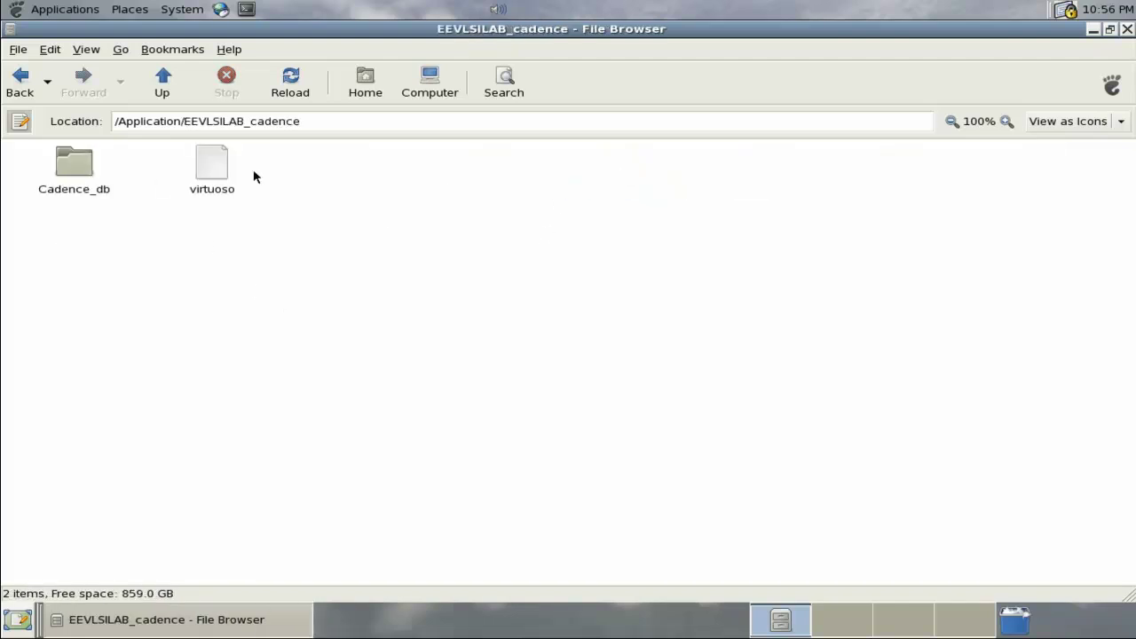
{"action": "double_click", "coordinate": [218, 175]}
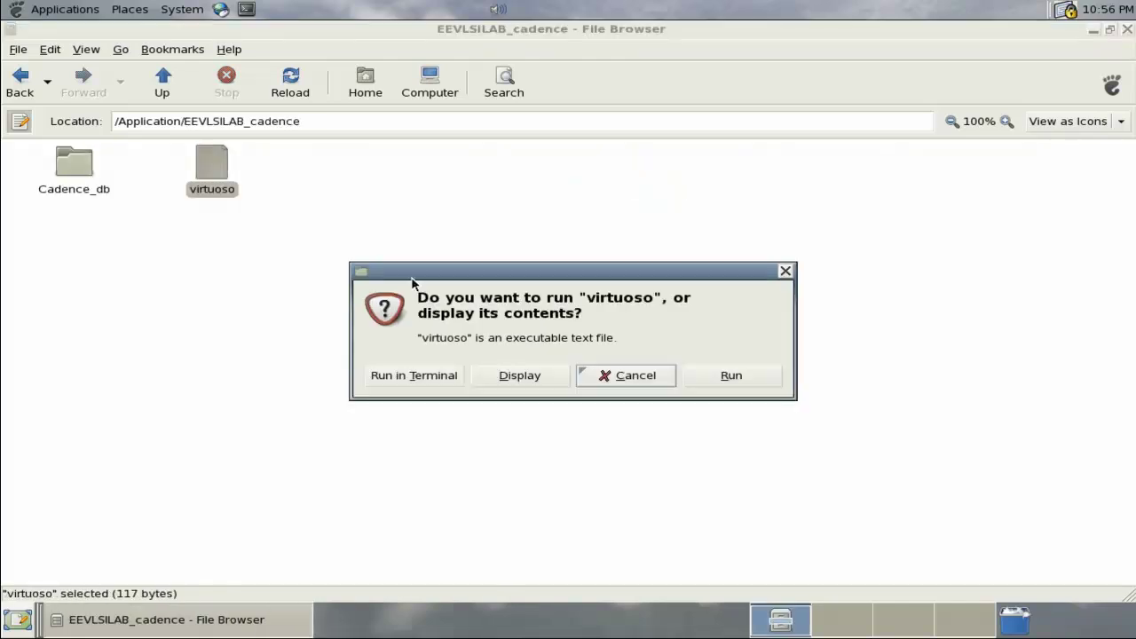
{"action": "left_click", "coordinate": [384, 376]}
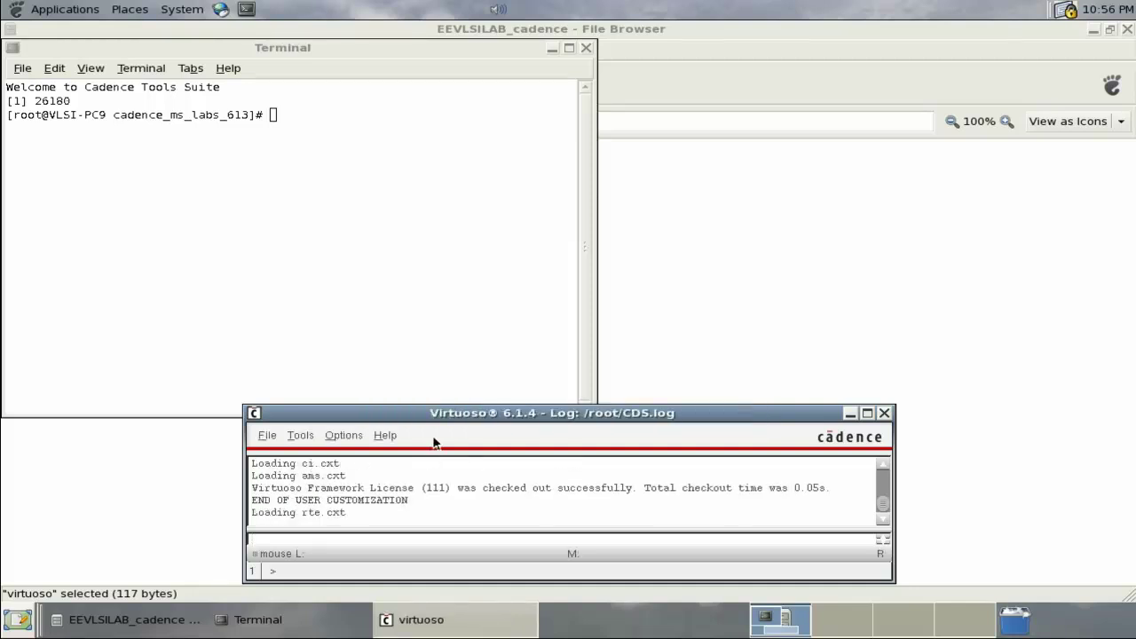
Minimize the terminal and file browser windows, and open Virtuoso's Library Manager
{"action": "left_click_drag", "start_coordinate": [552, 50], "coordinate": [551, 51]}
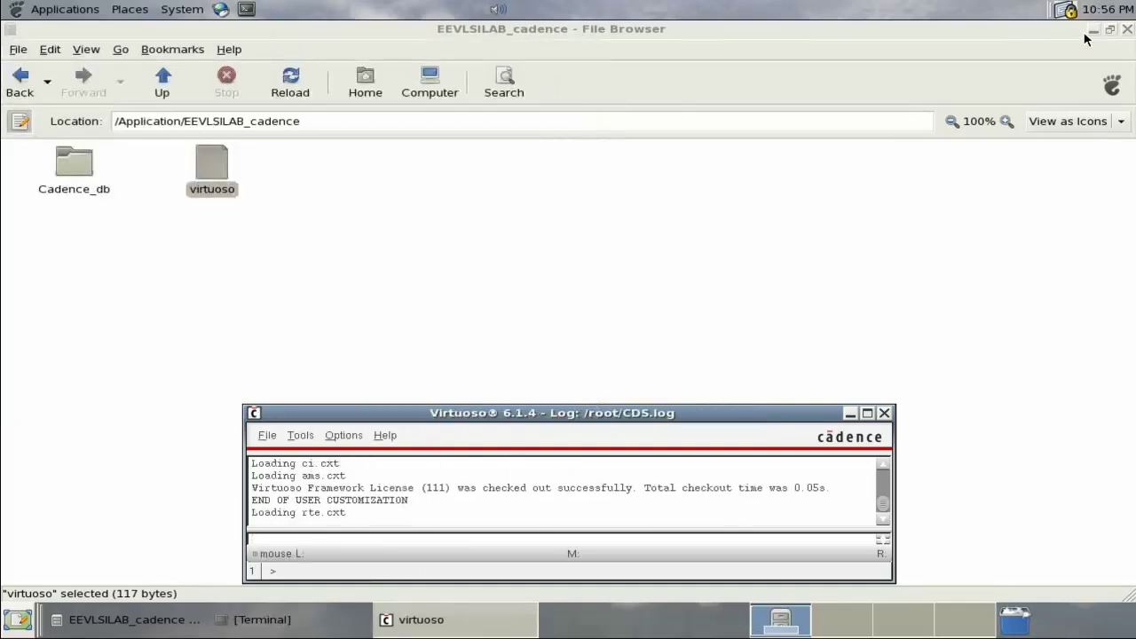
{"action": "left_click", "coordinate": [1109, 29]}
{"action": "left_click", "coordinate": [1090, 32]}
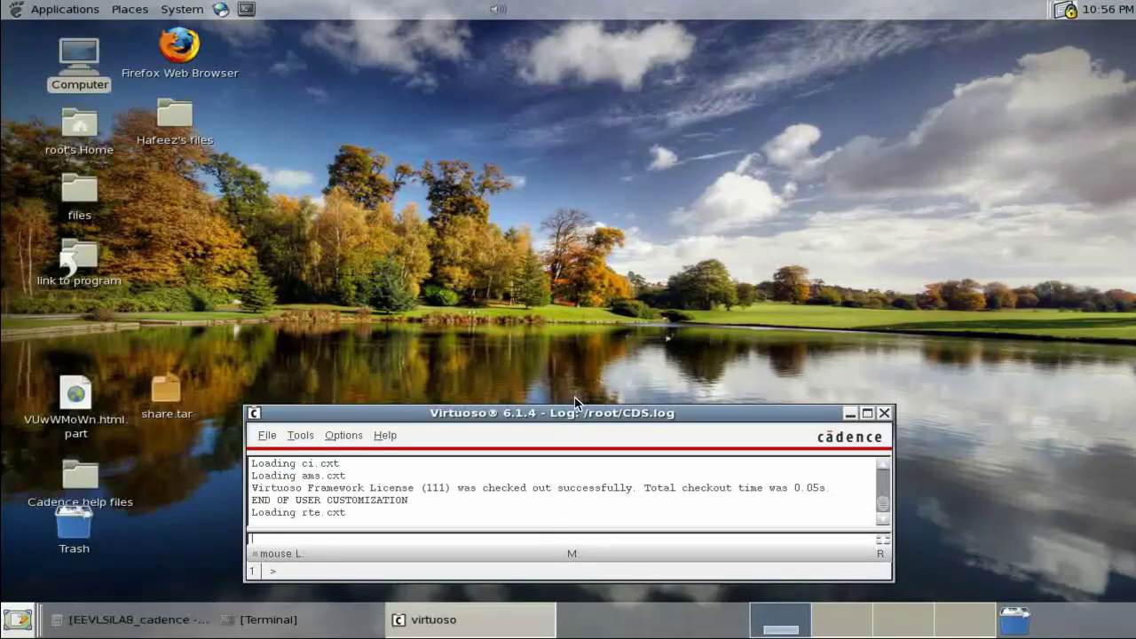
{"action": "left_click", "coordinate": [309, 440]}
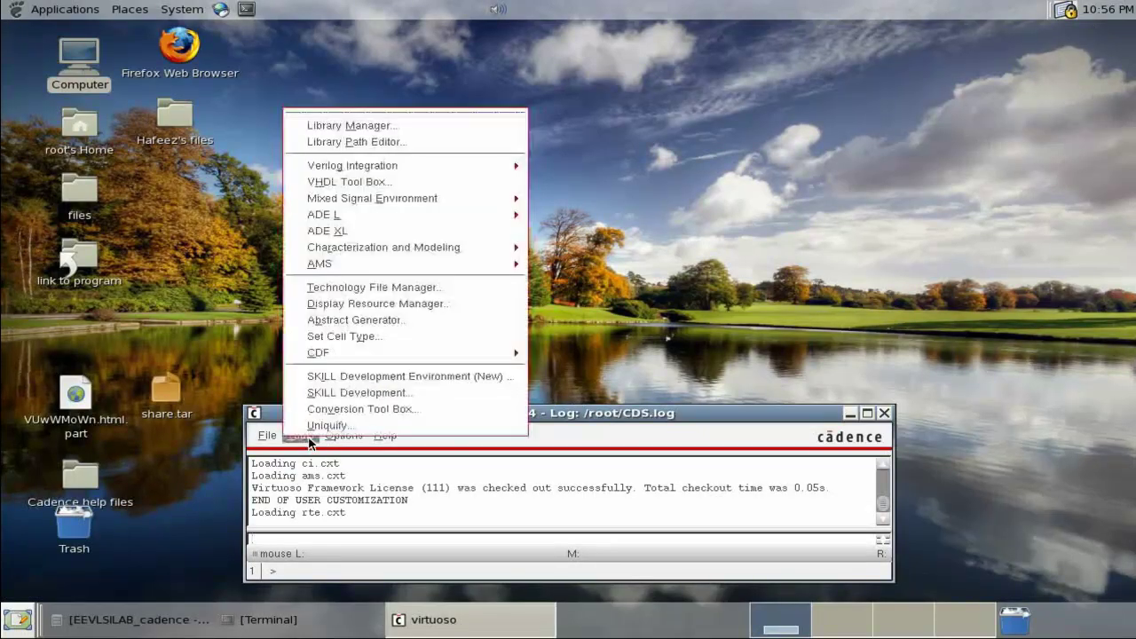
{"action": "left_click", "coordinate": [385, 130]}
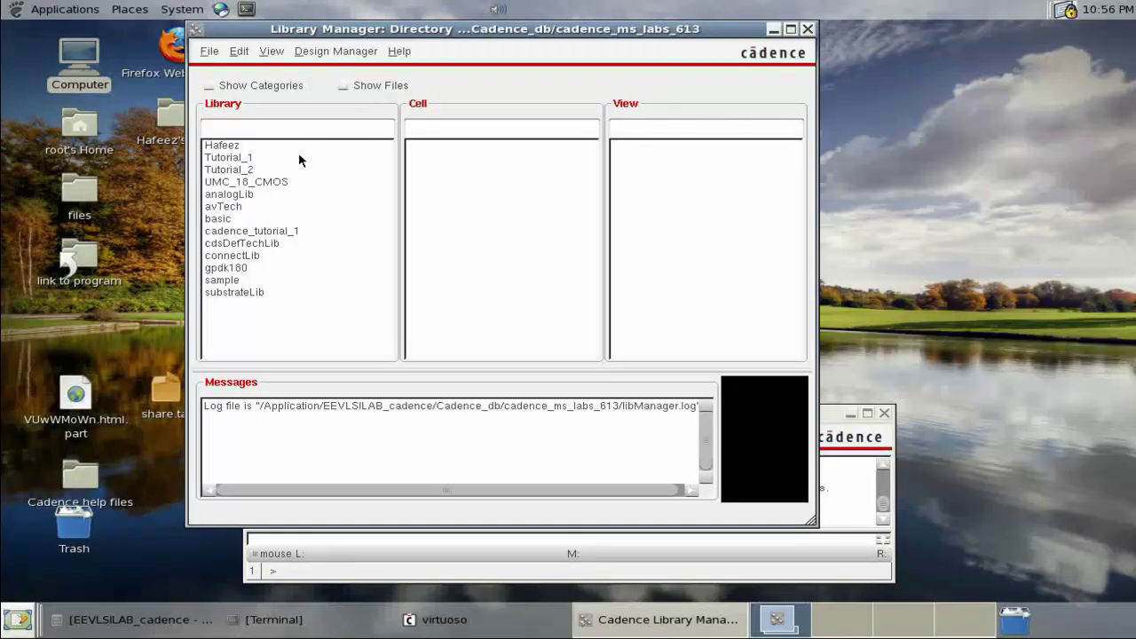
Create a new library named cadence_totorial_2 in the cadence_ms_labs_613 directory
{"action": "left_click", "coordinate": [207, 53]}
{"action": "mouse_move", "coordinate": [249, 74]}
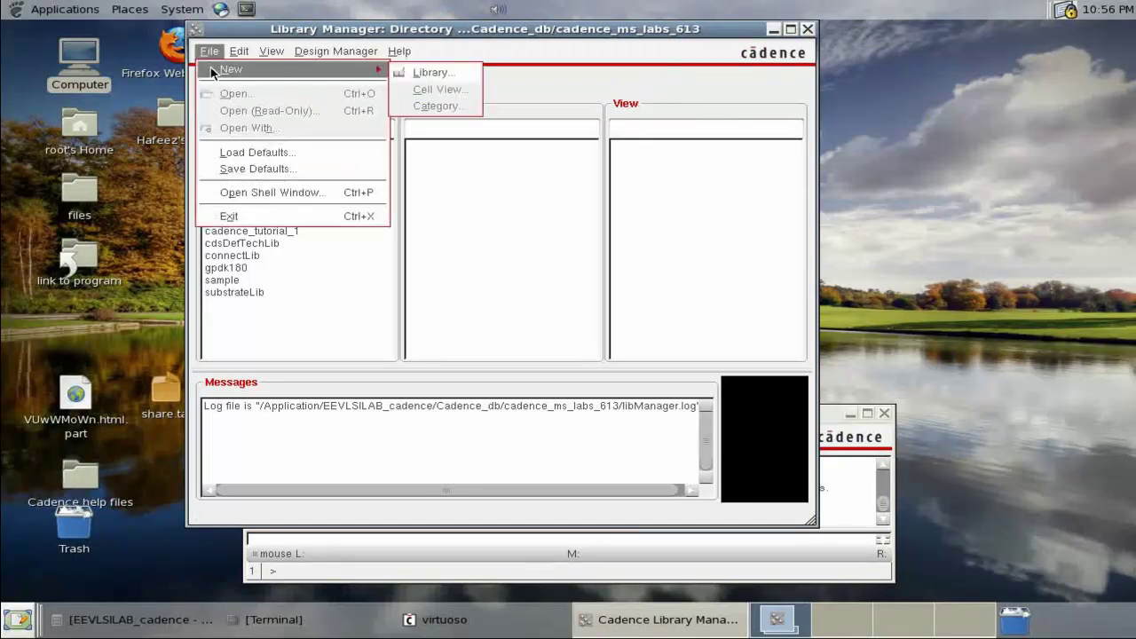
{"action": "left_click", "coordinate": [431, 74]}
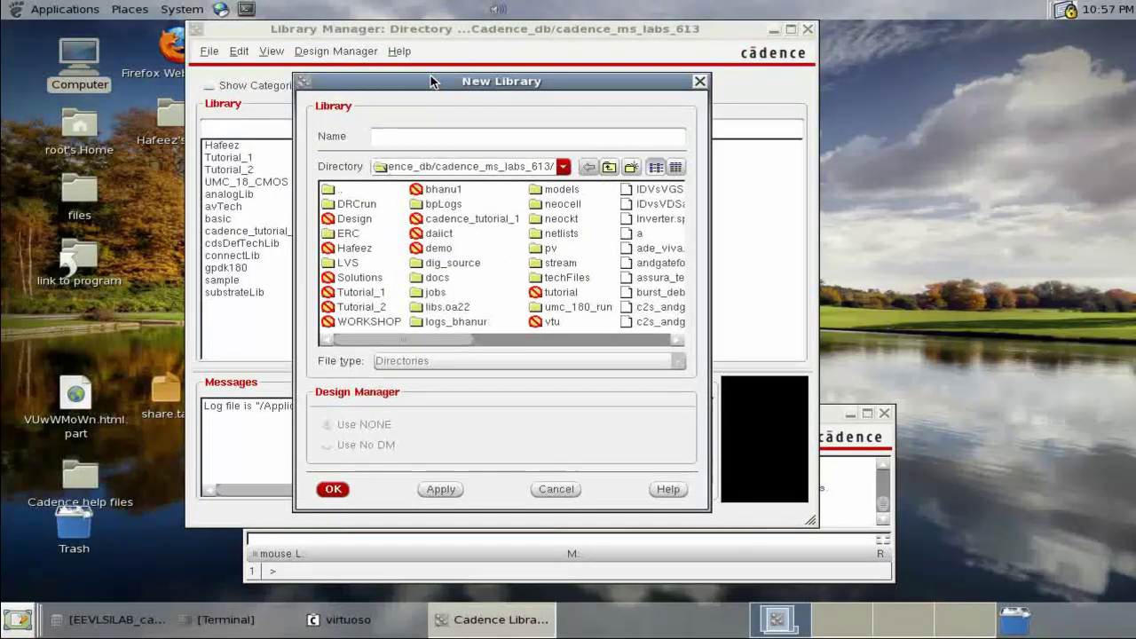
{"action": "type", "text": "cadence"}
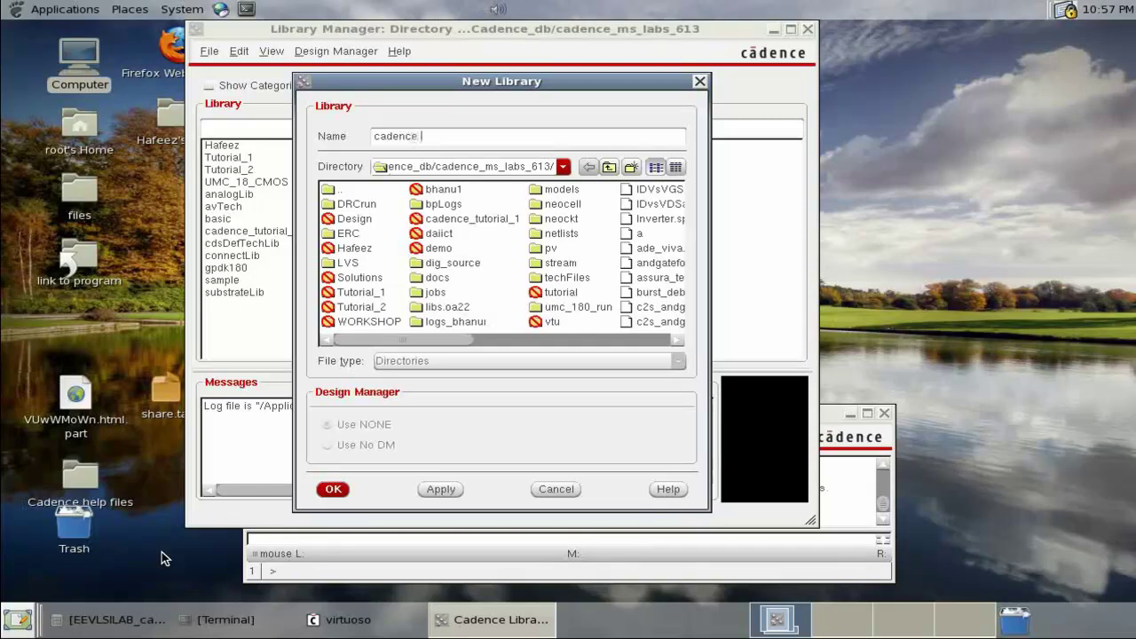
{"action": "type", "text": "_totorial_2"}
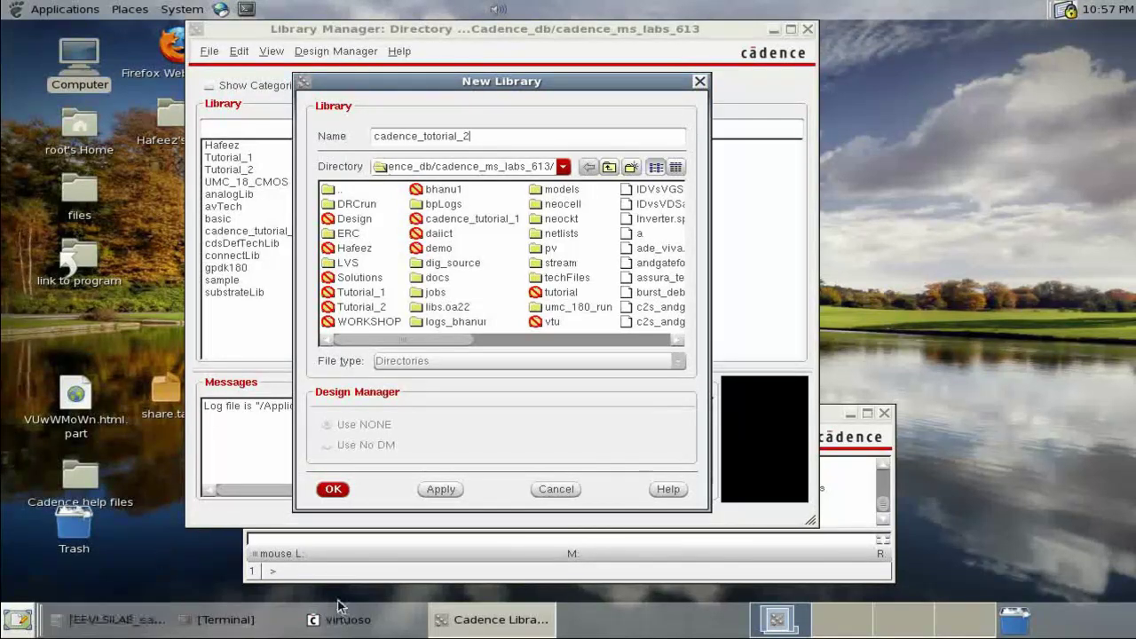
{"action": "left_click", "coordinate": [333, 489]}
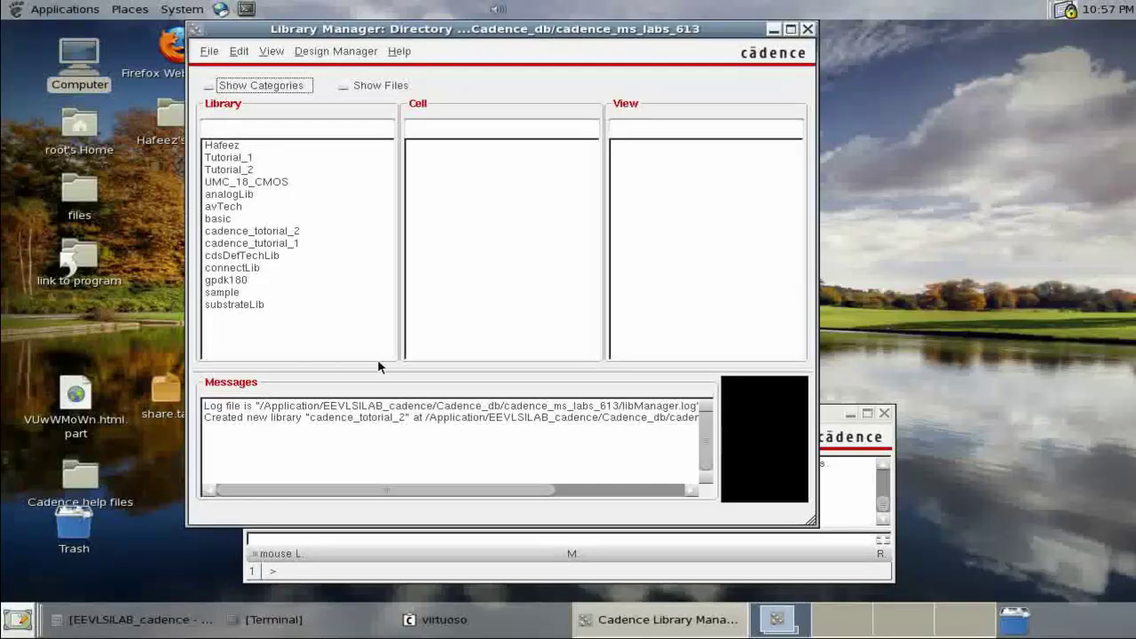
Attach the new library to the existing technology library UMC_18_CMOS
{"action": "left_click", "coordinate": [774, 29]}
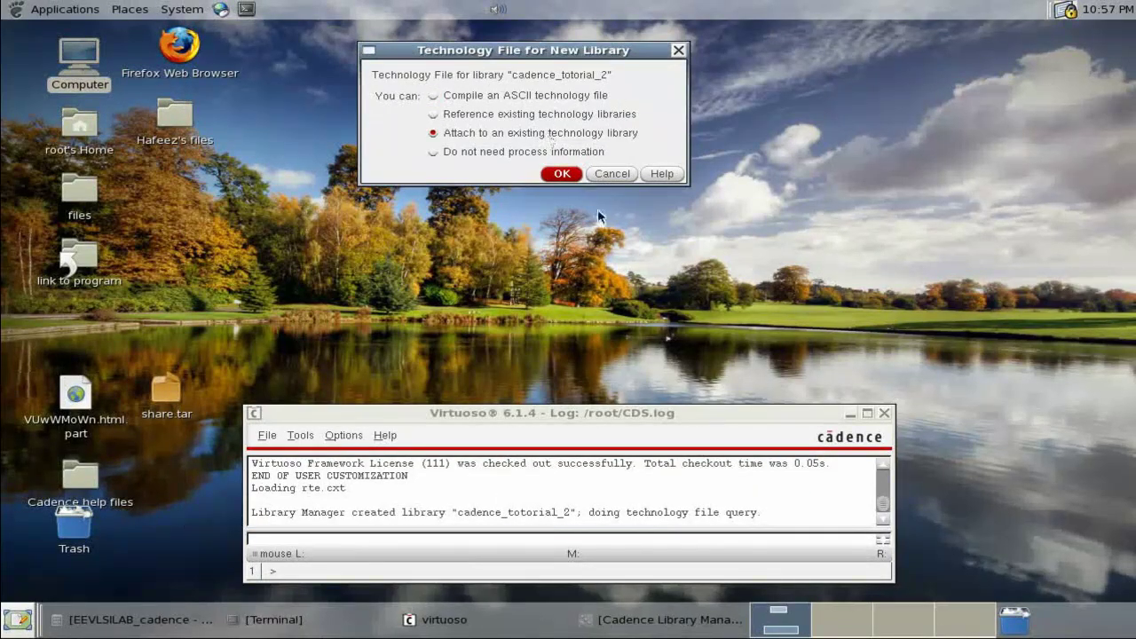
{"action": "left_click", "coordinate": [562, 174]}
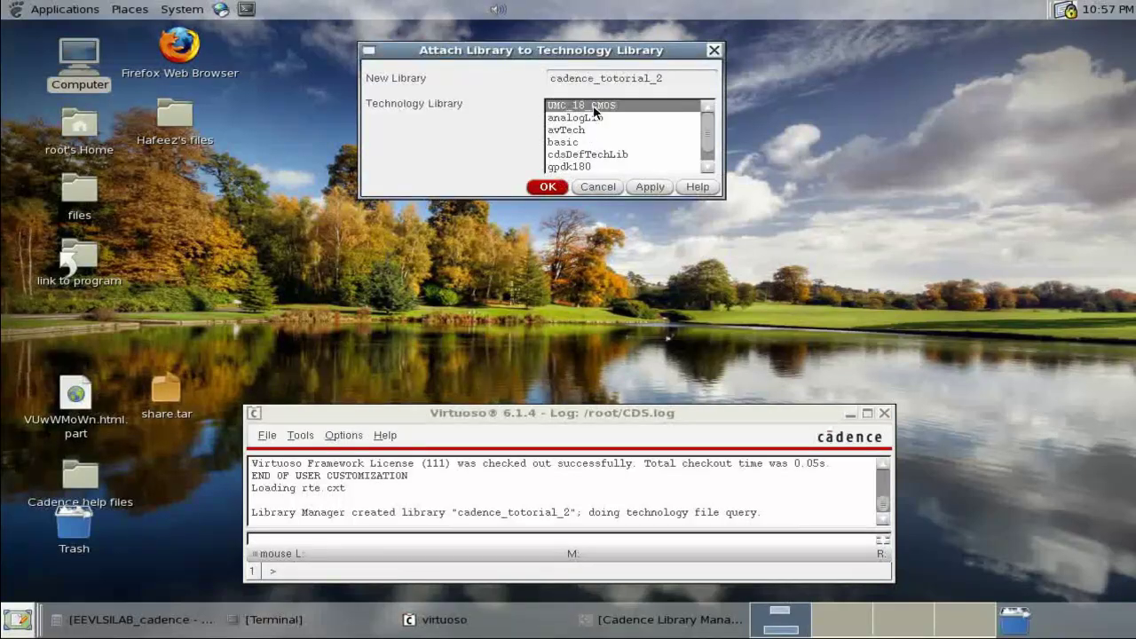
{"action": "left_click", "coordinate": [552, 186]}
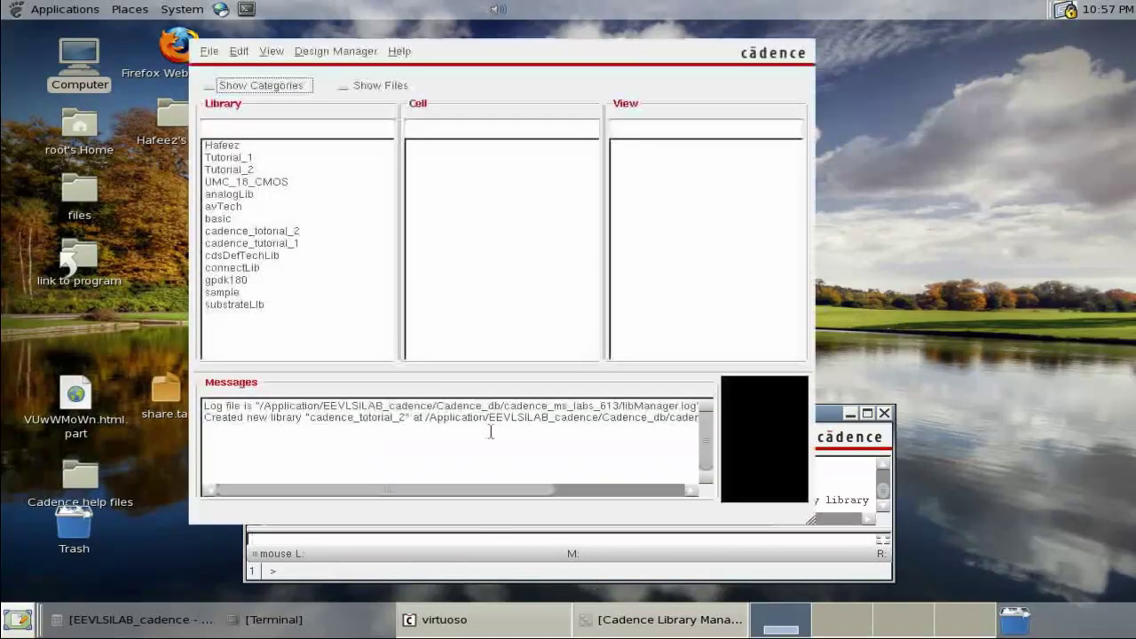
Rename the library cadence_totorial_2 to cadence_tutorial_2, with instances updated
{"action": "left_click", "coordinate": [273, 231]}
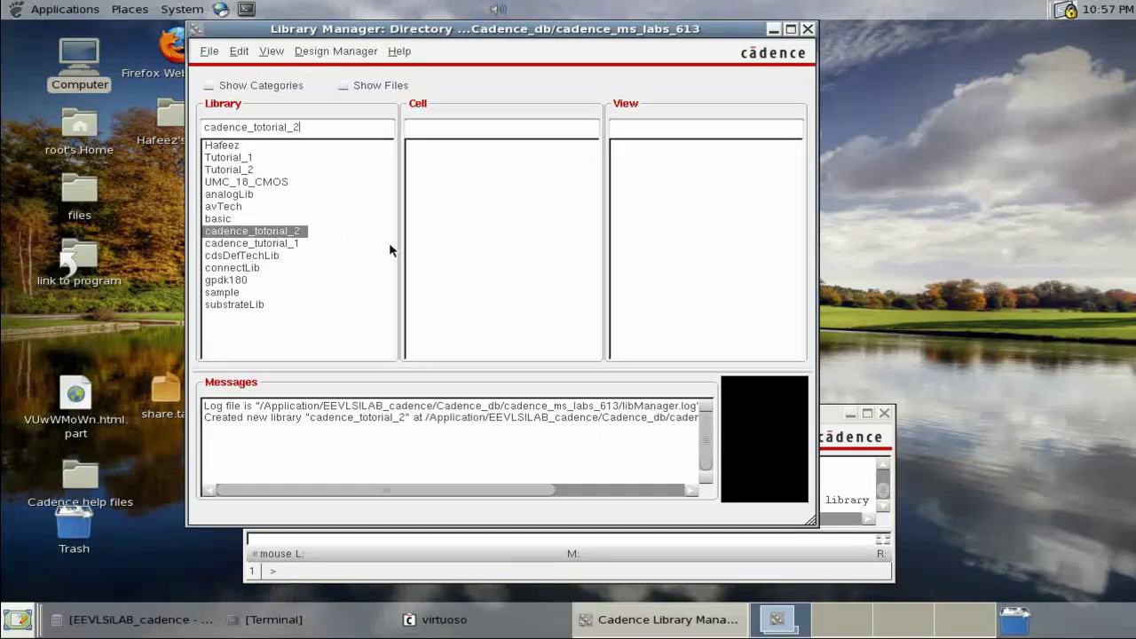
{"action": "right_click", "coordinate": [286, 232]}
{"action": "left_click", "coordinate": [324, 257]}
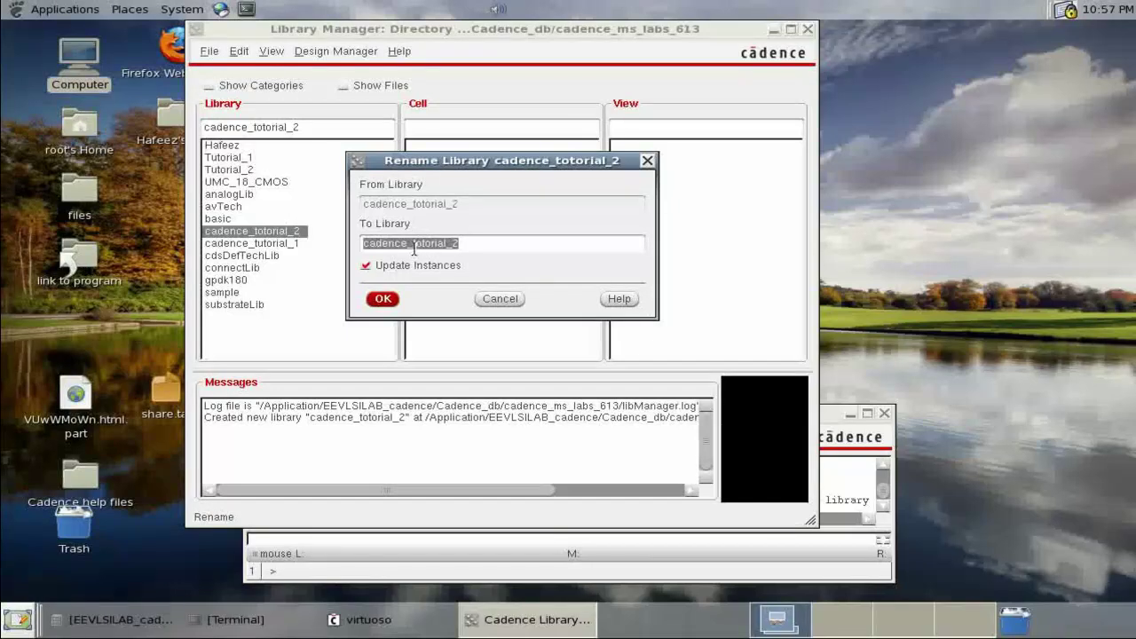
{"action": "left_click", "coordinate": [417, 244]}
{"action": "type", "text": "u"}
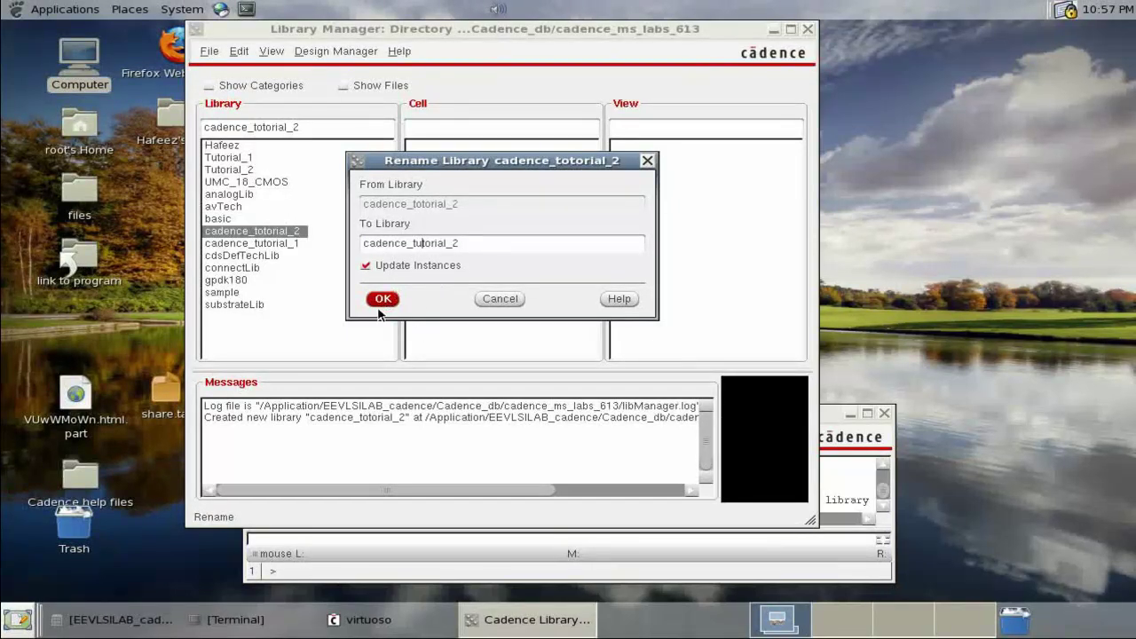
{"action": "left_click", "coordinate": [390, 298]}
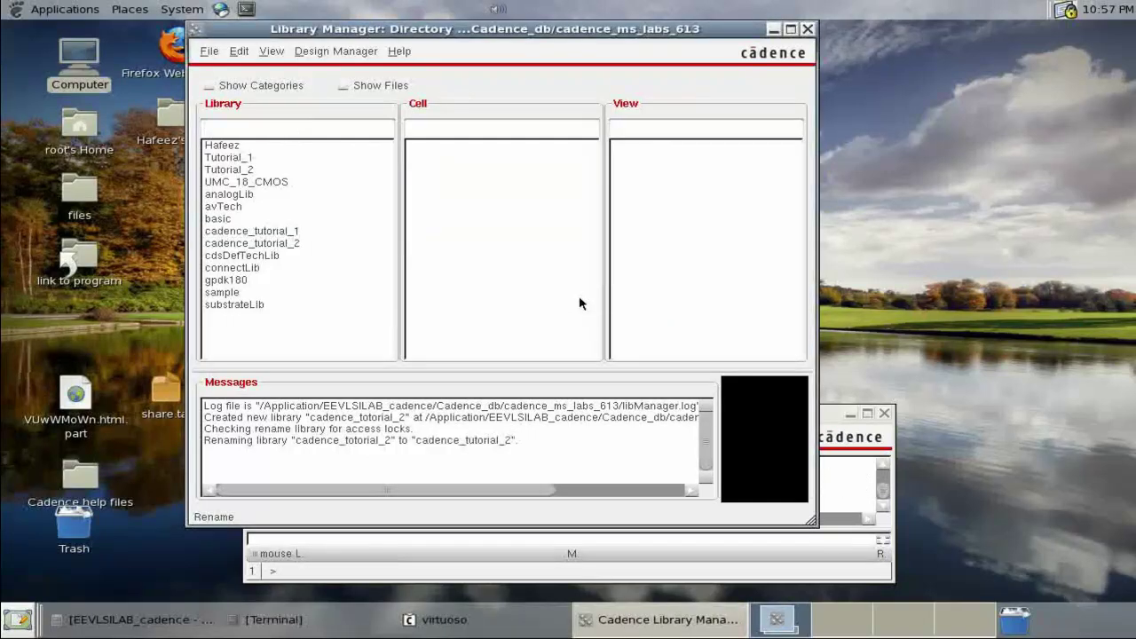
Create a schematic cell view named inverter in the cadence_tutorial_2 library and open it in the schematic editor
{"action": "left_click", "coordinate": [298, 243]}
{"action": "left_click", "coordinate": [217, 56]}
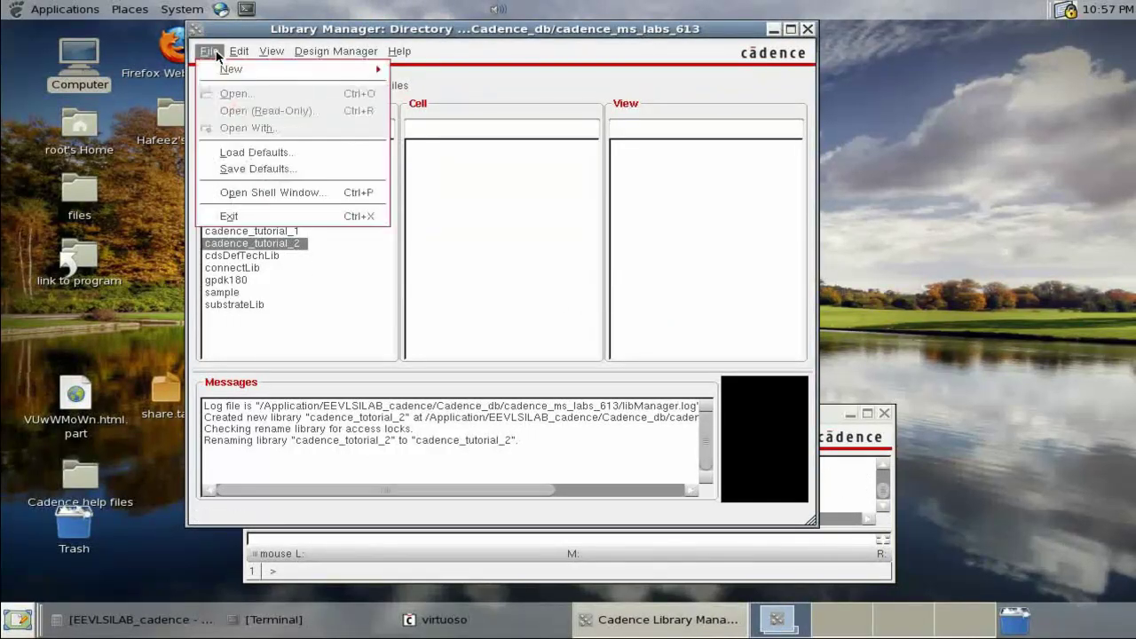
{"action": "mouse_move", "coordinate": [337, 69]}
{"action": "left_click", "coordinate": [428, 92]}
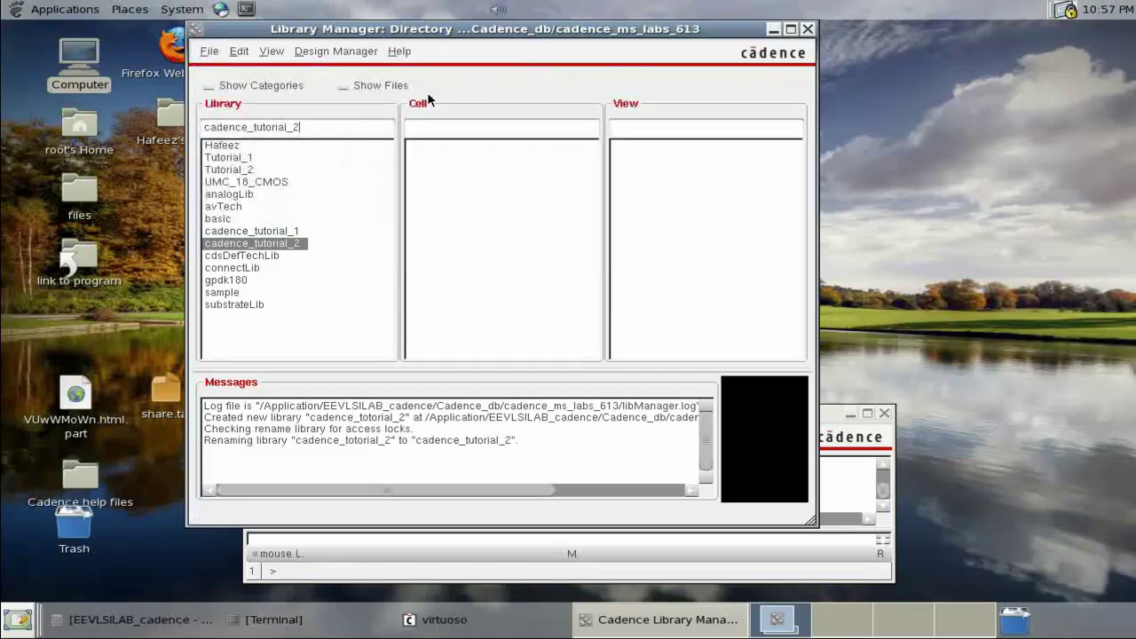
{"action": "left_click", "coordinate": [773, 30]}
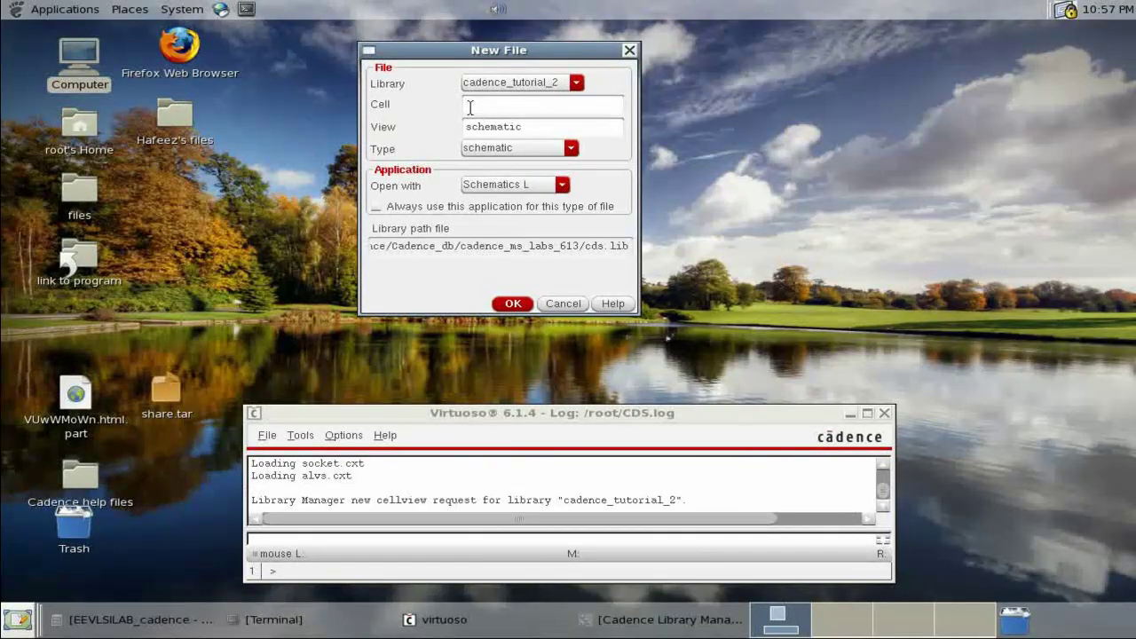
{"action": "type", "text": "inverter"}
{"action": "left_click", "coordinate": [513, 306]}
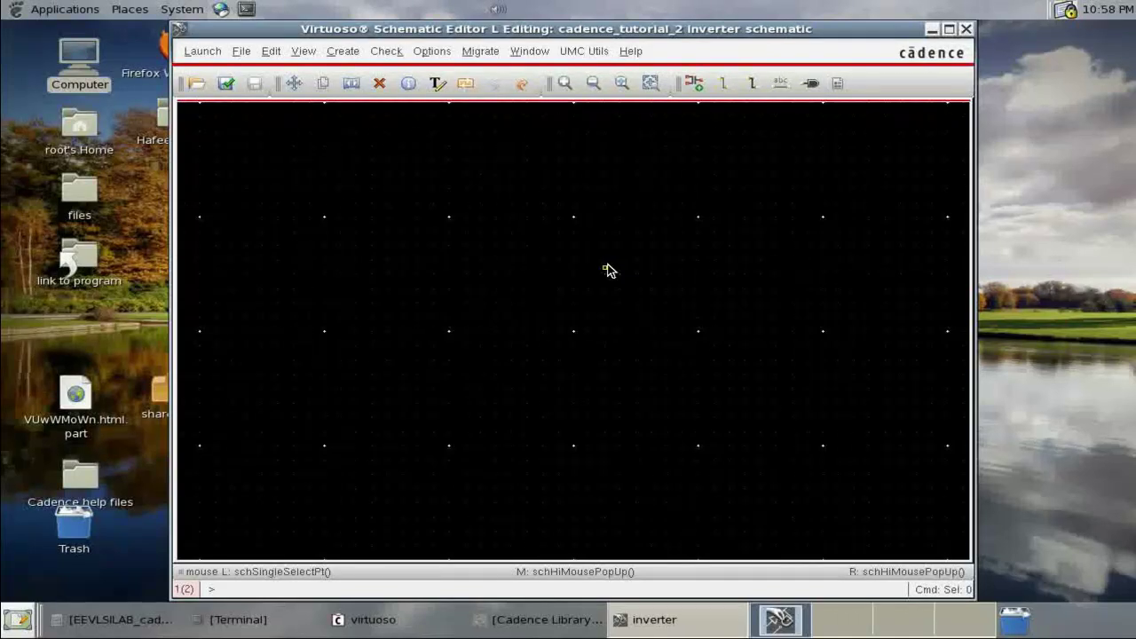
Start adding an instance and choose the symbol view of cell N_18_MM from the UMC_18_CMOS library
{"action": "key", "text": "i"}
{"action": "left_click_drag", "start_coordinate": [523, 66], "coordinate": [525, 153]}
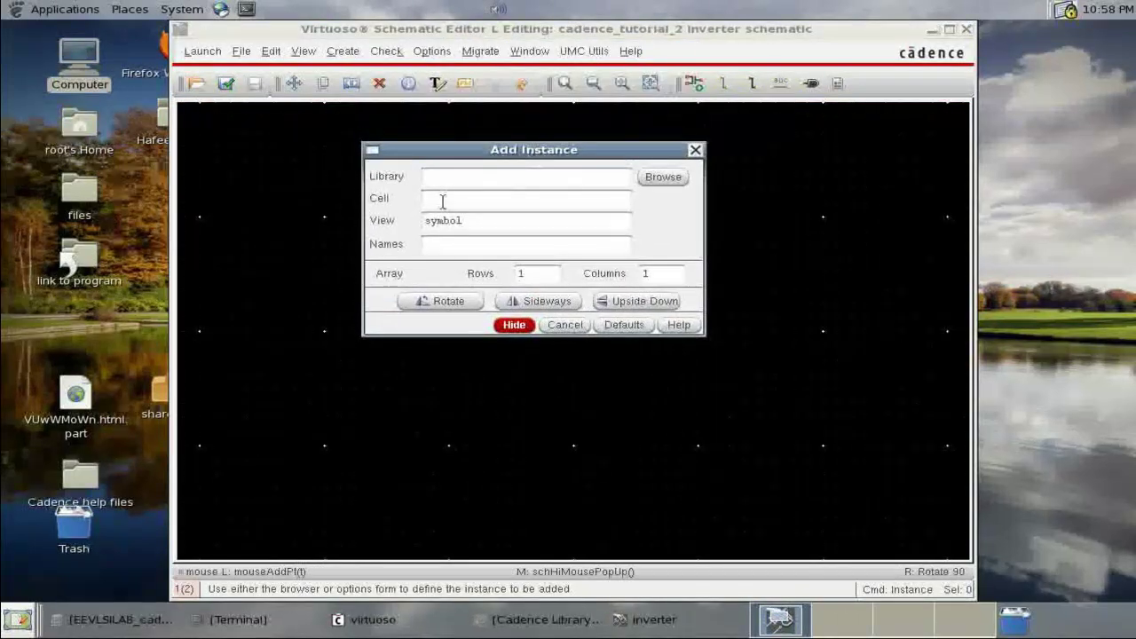
{"action": "left_click", "coordinate": [664, 176]}
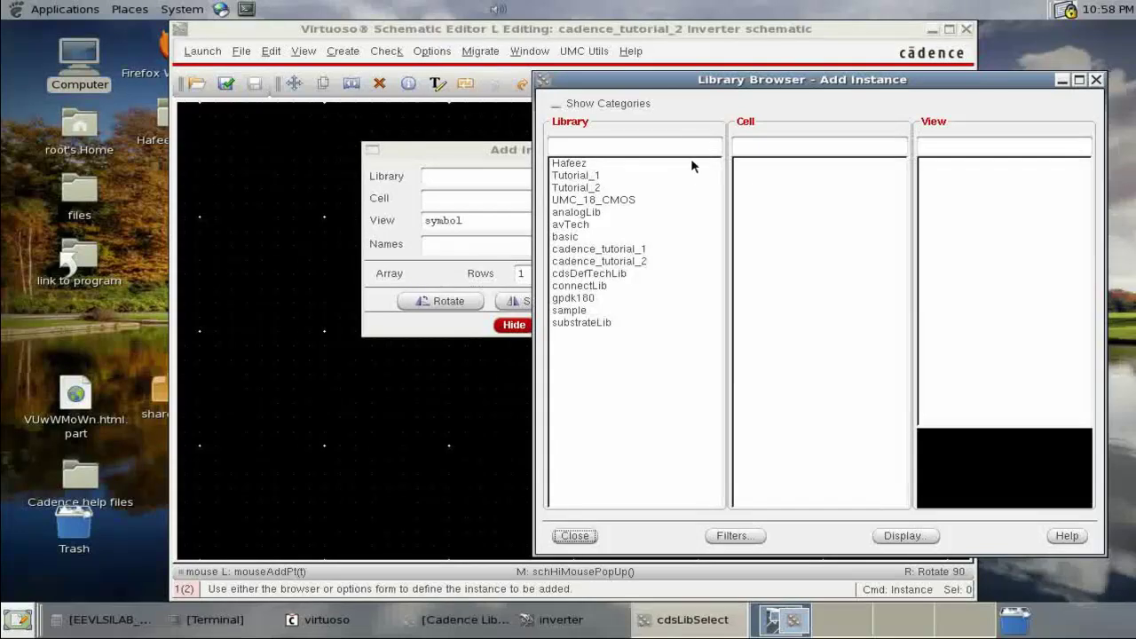
{"action": "left_click_drag", "start_coordinate": [655, 75], "coordinate": [651, 58]}
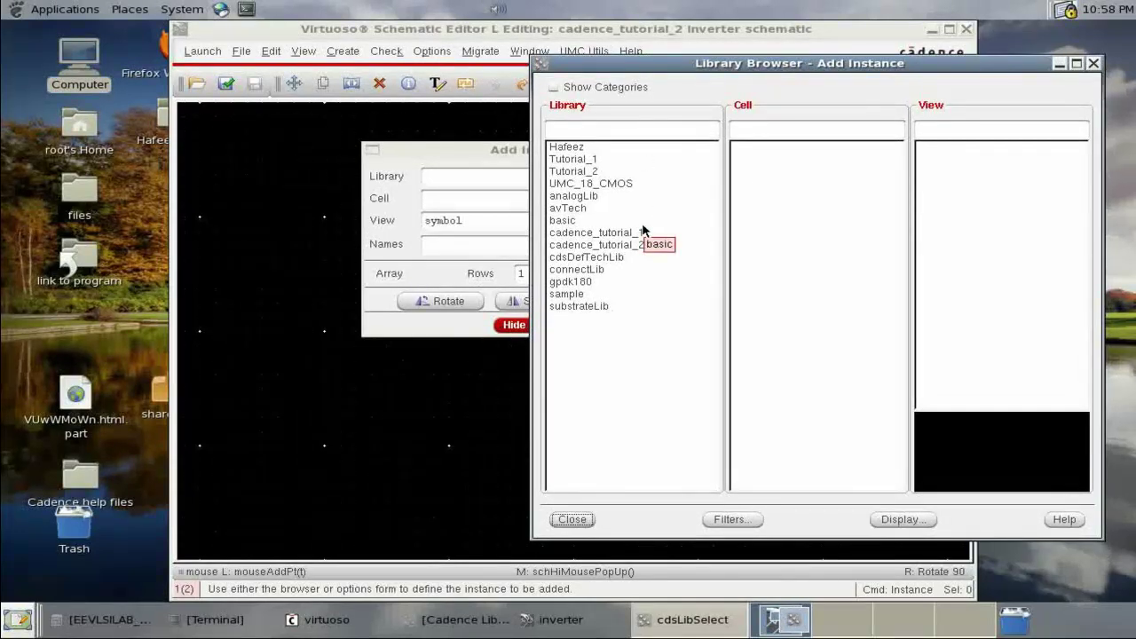
{"action": "left_click", "coordinate": [583, 197]}
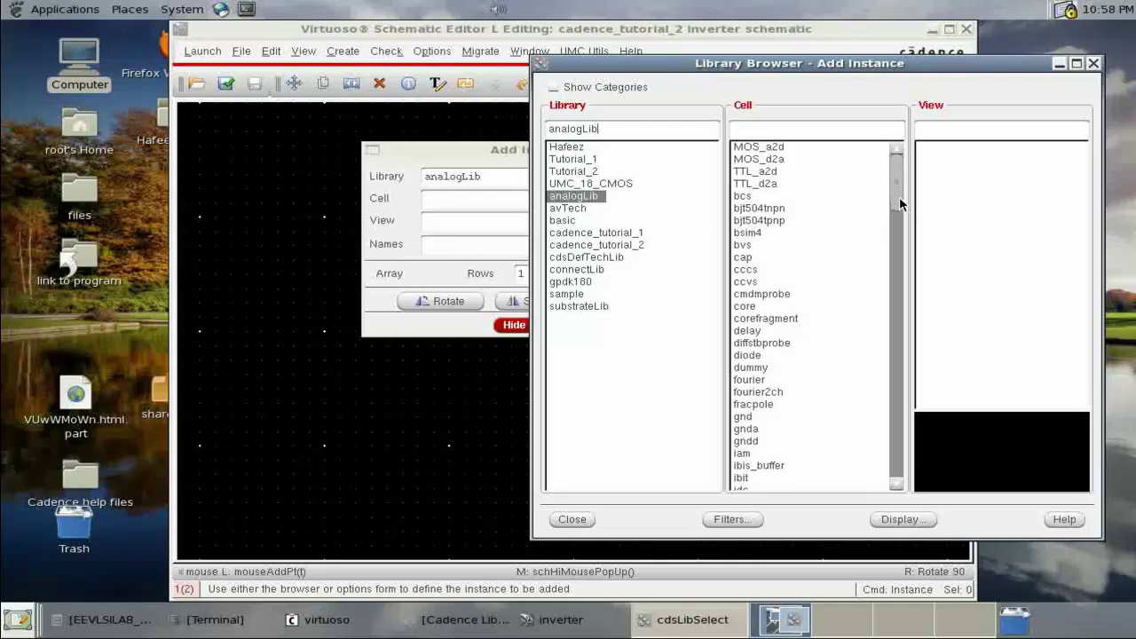
{"action": "left_click", "coordinate": [616, 183]}
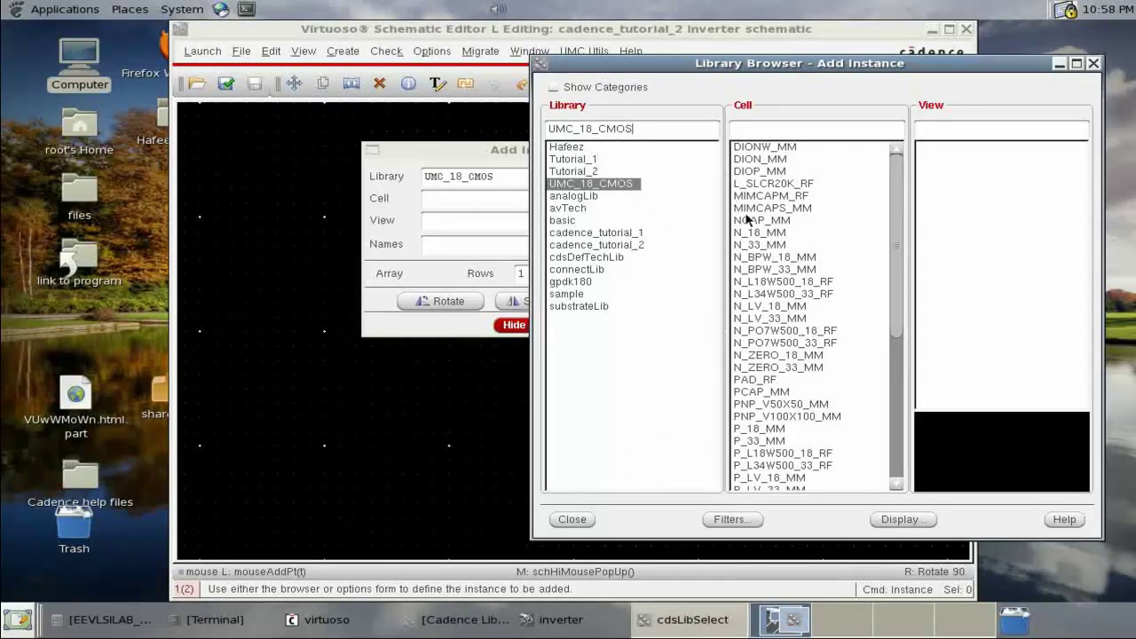
{"action": "left_click", "coordinate": [774, 232]}
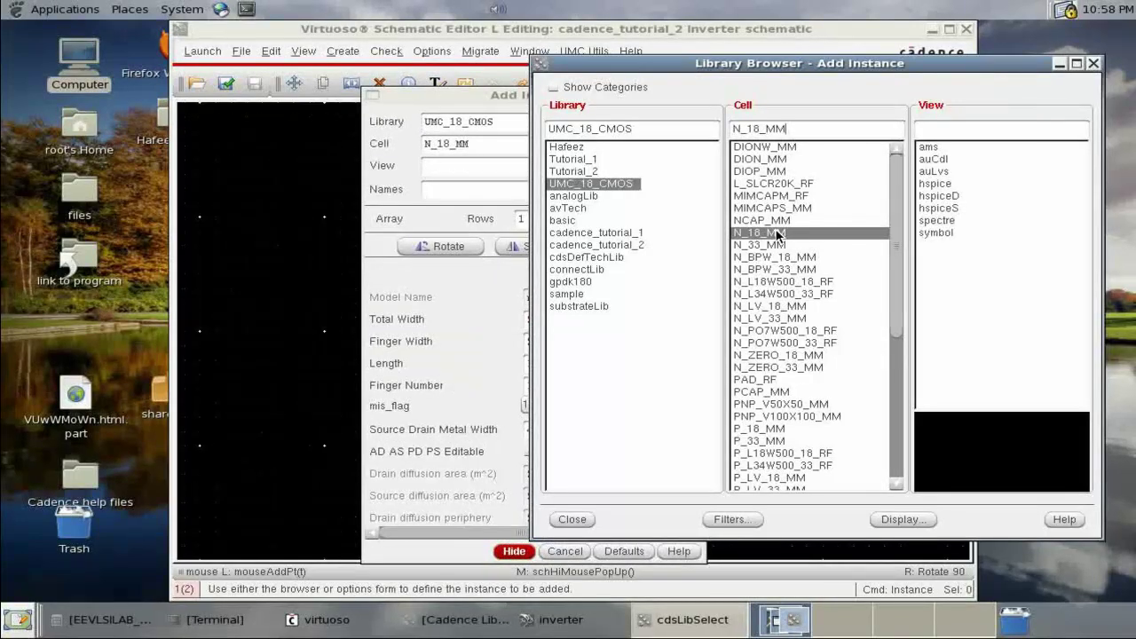
{"action": "left_click", "coordinate": [933, 229]}
{"action": "left_click", "coordinate": [572, 520]}
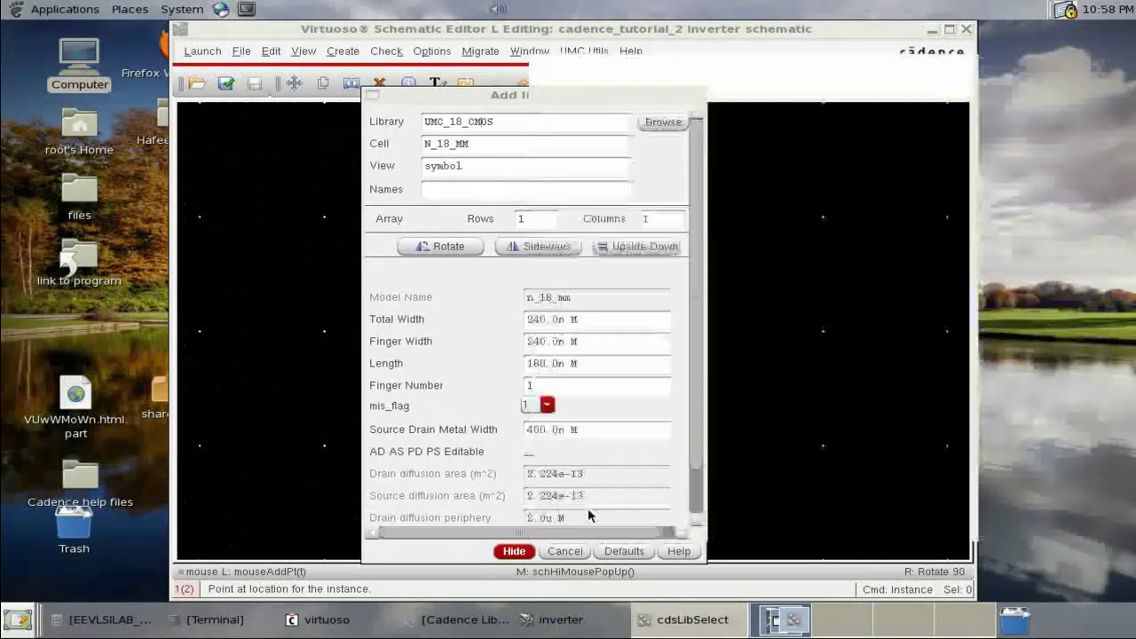
Place the N_18_MM transistor in the lower middle of the schematic, keeping its default total width and length
{"action": "left_click", "coordinate": [577, 363]}
{"action": "left_click_drag", "start_coordinate": [577, 363], "coordinate": [499, 363]}
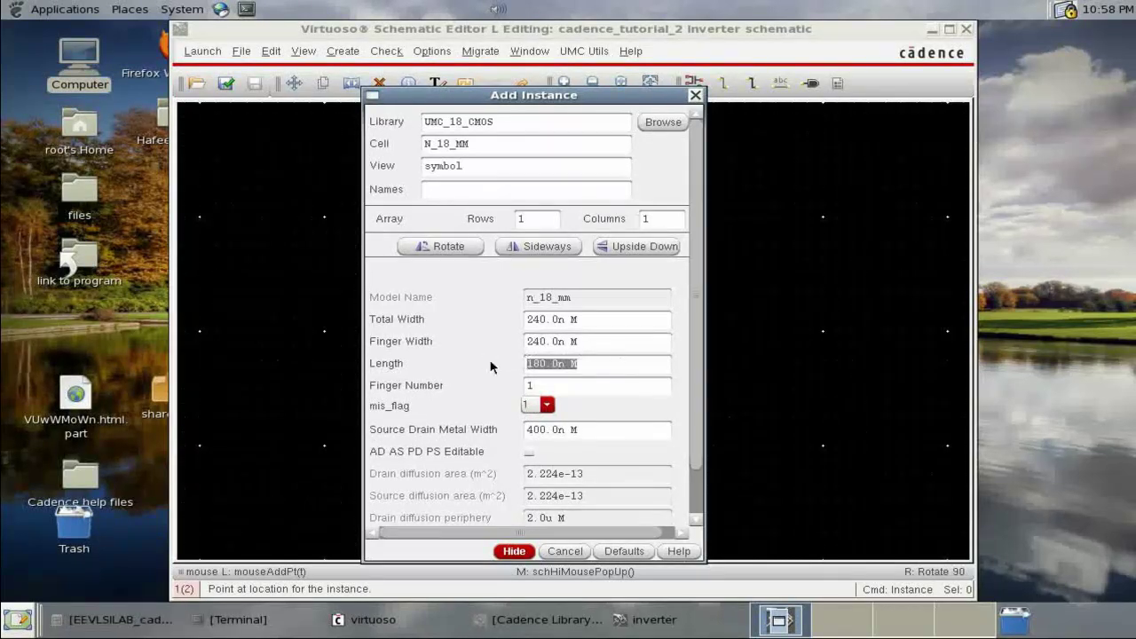
{"action": "left_click_drag", "start_coordinate": [593, 322], "coordinate": [502, 327]}
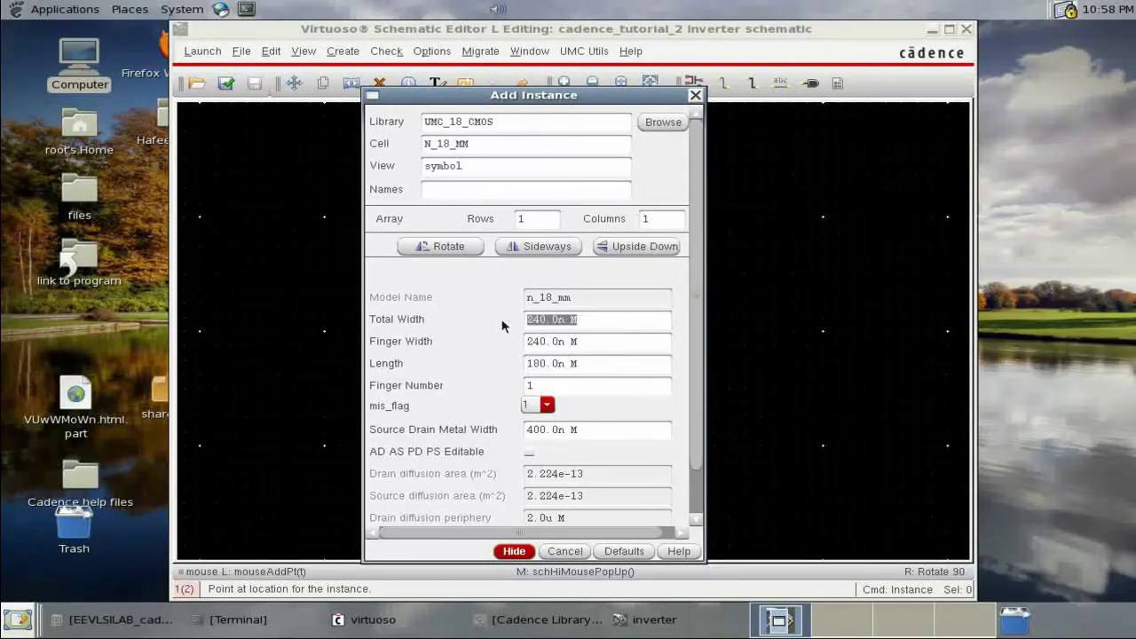
{"action": "left_click", "coordinate": [611, 319]}
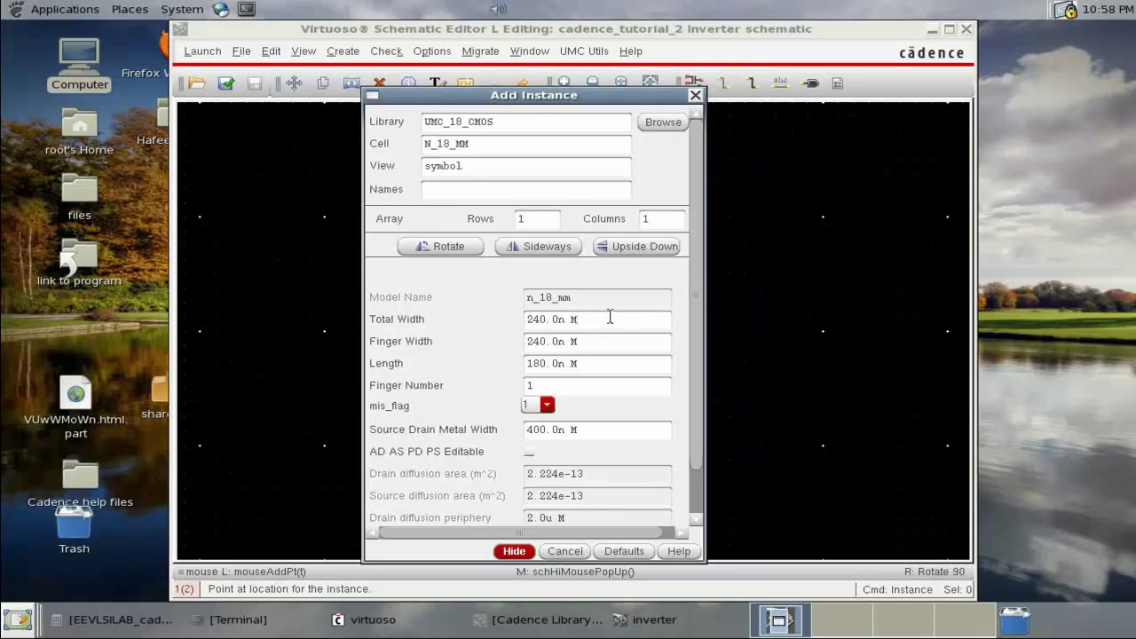
{"action": "left_click", "coordinate": [513, 552]}
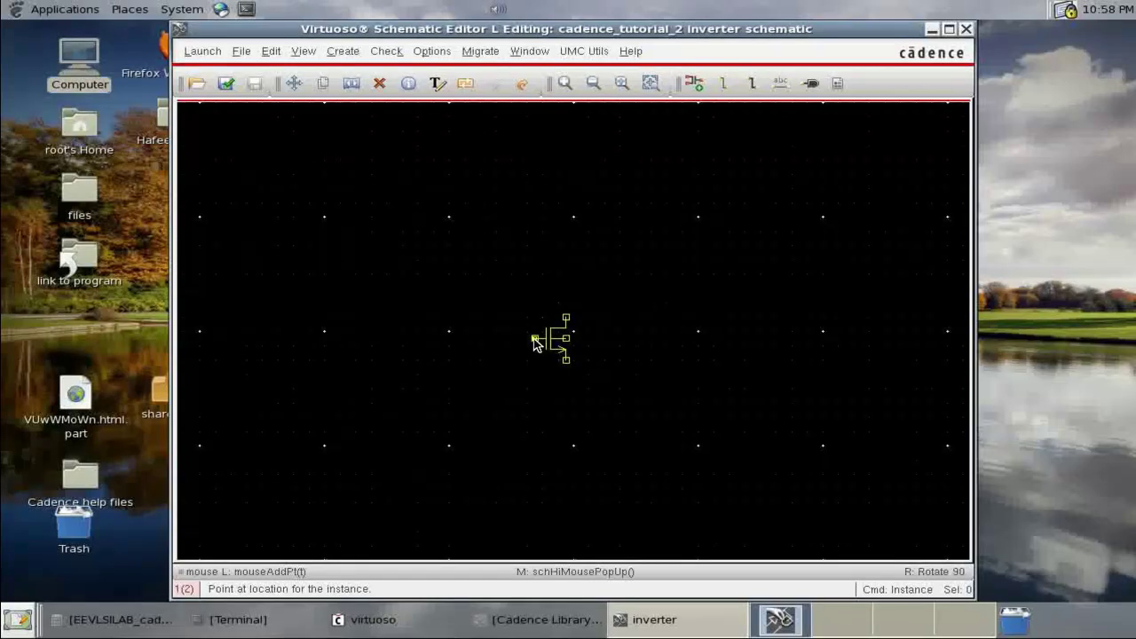
{"action": "left_click", "coordinate": [528, 402]}
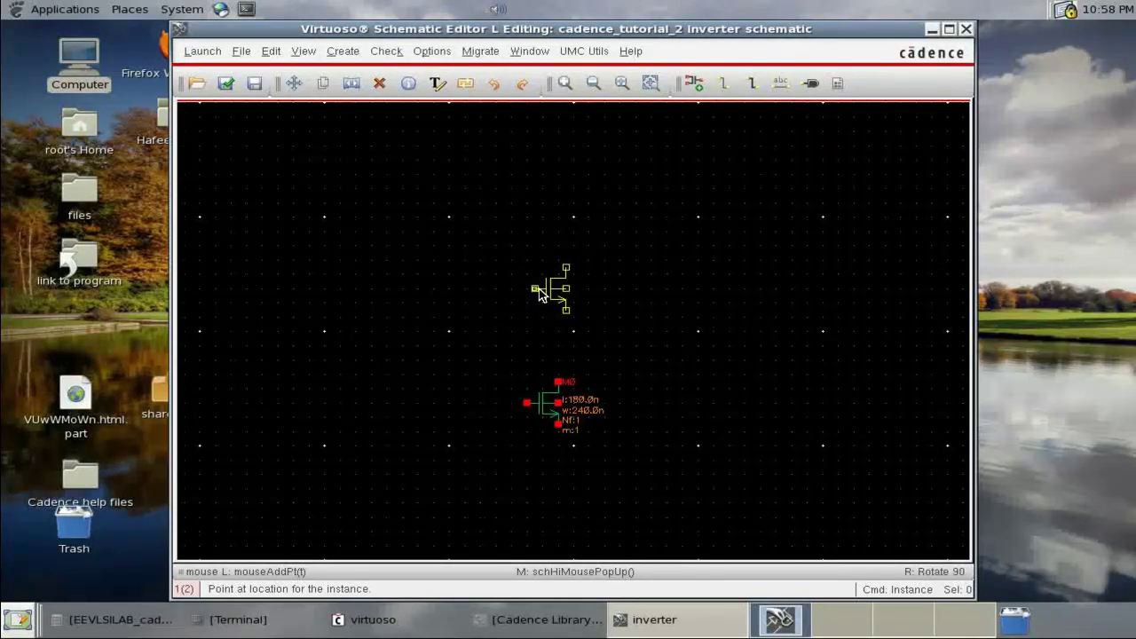
{"action": "key", "text": "Escape"}
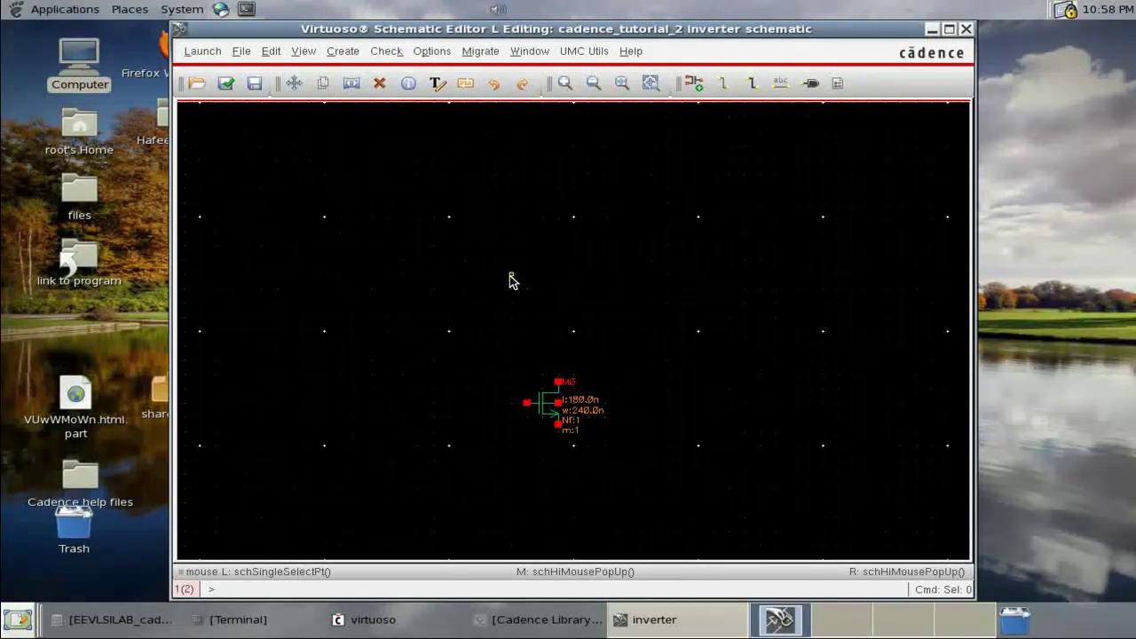
Start another instance and choose the symbol view of cell P_18_MM from the UMC_18_CMOS library
{"action": "left_click", "coordinate": [698, 86]}
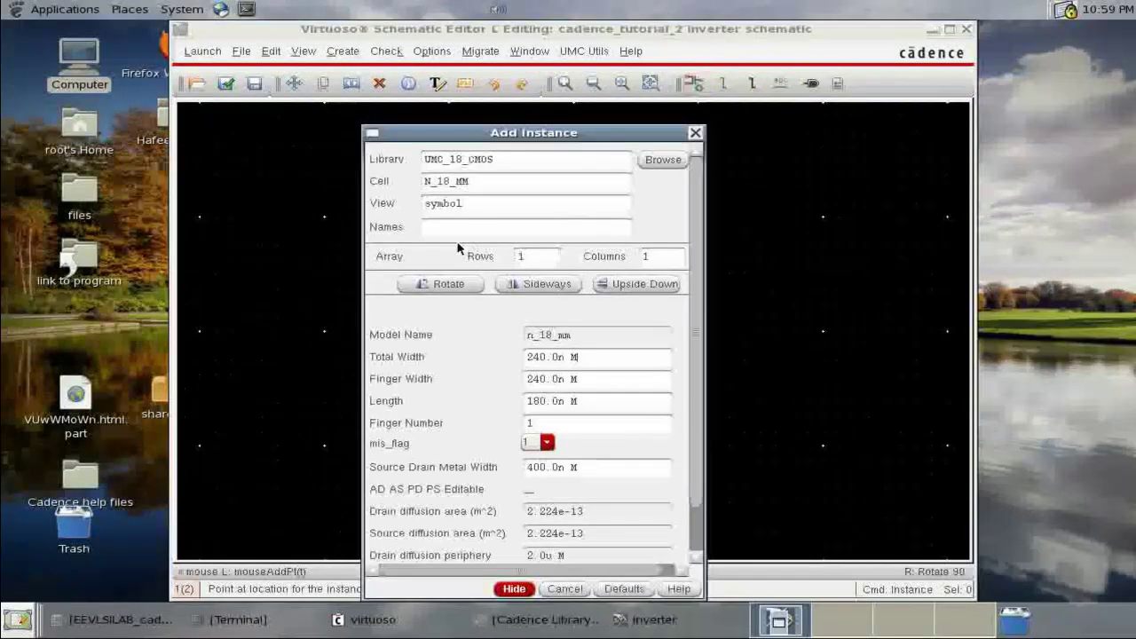
{"action": "left_click", "coordinate": [661, 161]}
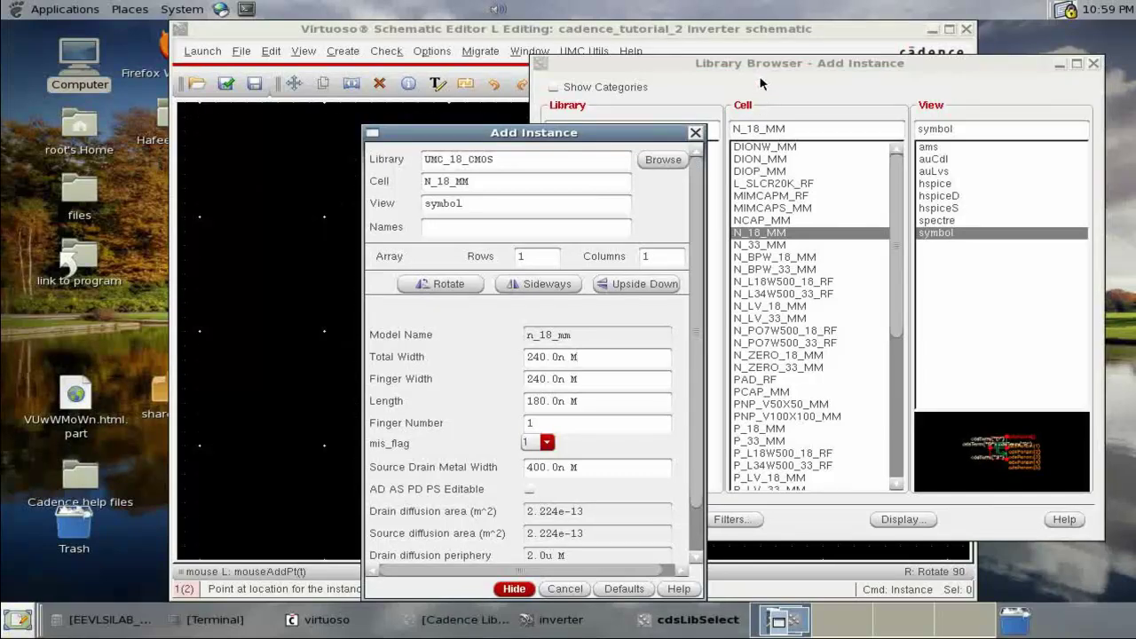
{"action": "scroll", "coordinate": [792, 251], "scroll_direction": "down", "scroll_amount": 3}
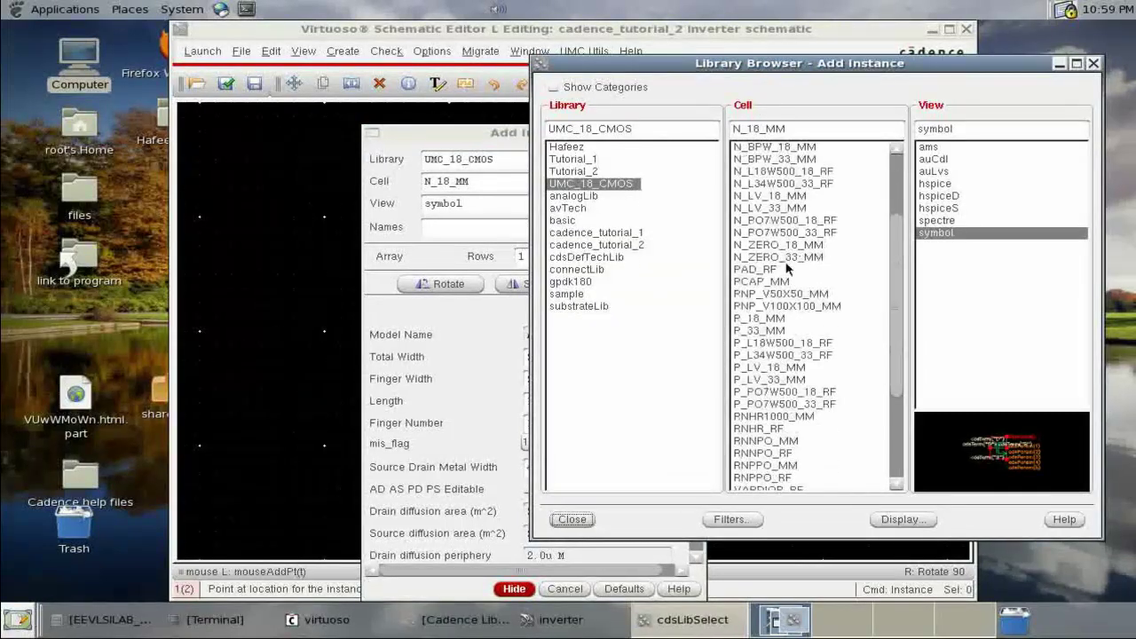
{"action": "left_click", "coordinate": [762, 320]}
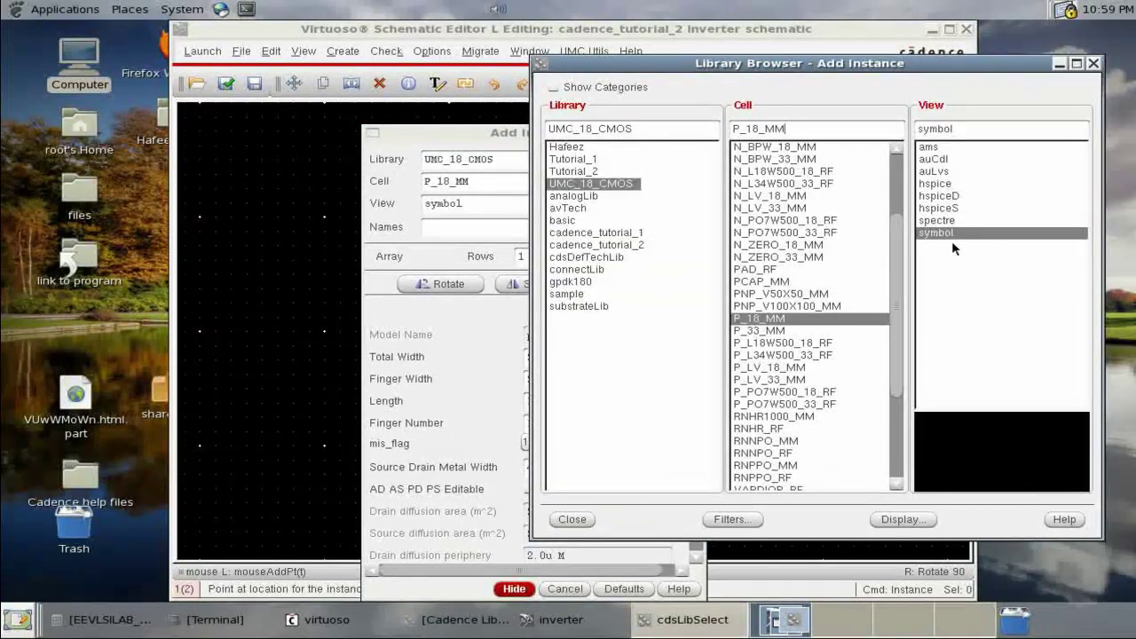
{"action": "left_click", "coordinate": [580, 518]}
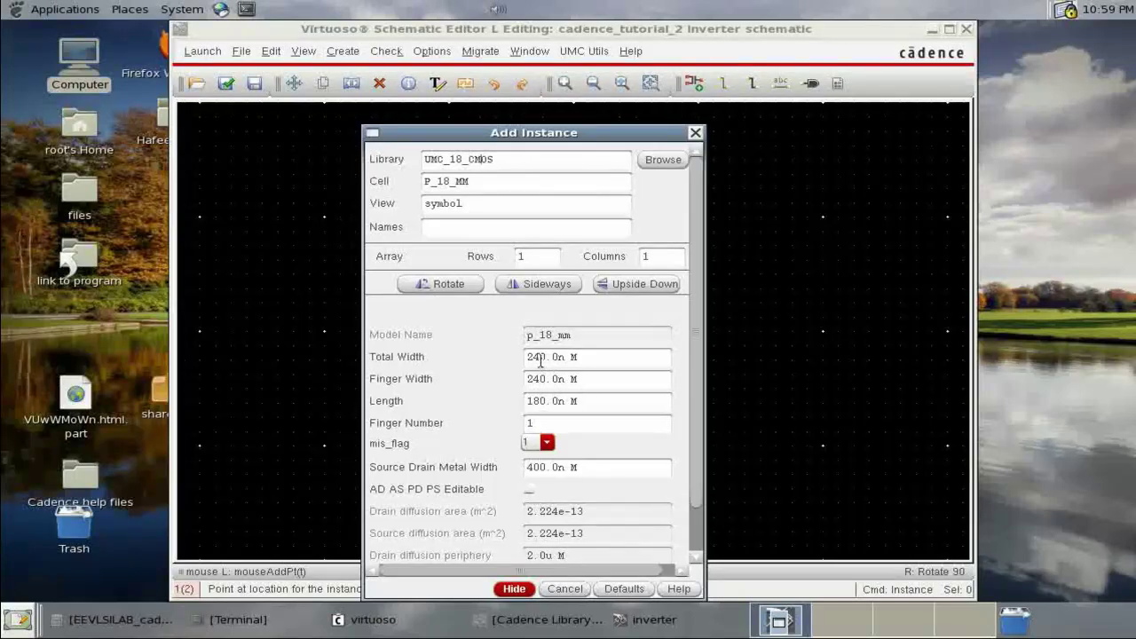
Set the PMOS total width to 420n and place the transistor above the NMOS
{"action": "left_click_drag", "start_coordinate": [538, 358], "coordinate": [484, 358]}
{"action": "type", "text": "42"}
{"action": "left_click", "coordinate": [613, 388]}
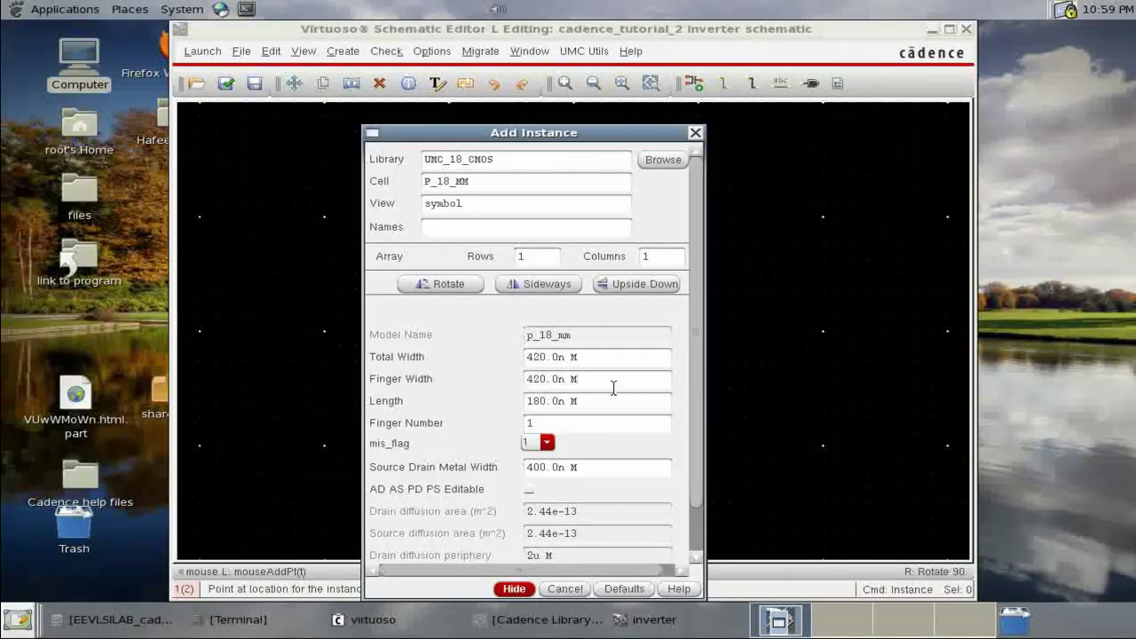
{"action": "left_click", "coordinate": [514, 588]}
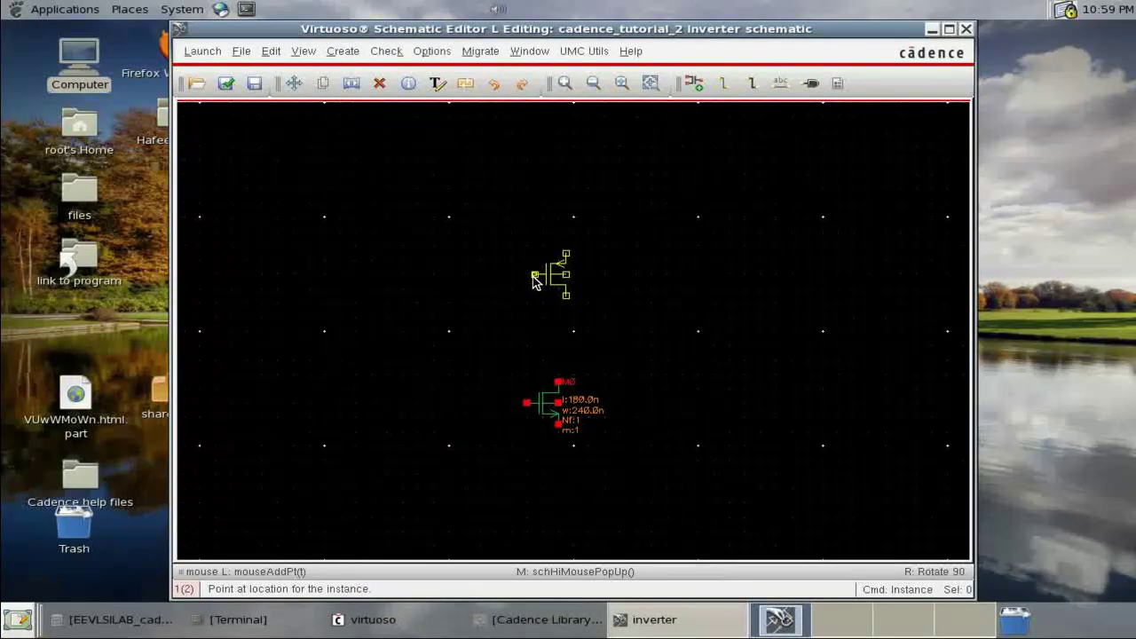
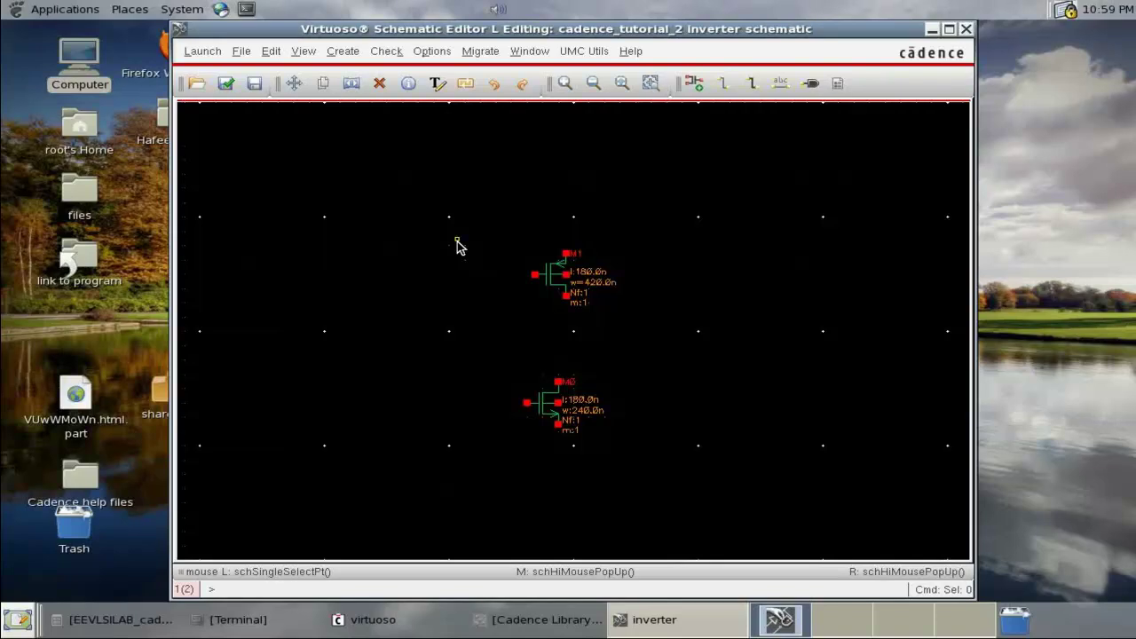
Add the gnd symbol from analogLib and place it directly below the NMOS transistor
{"action": "left_click", "coordinate": [694, 83]}
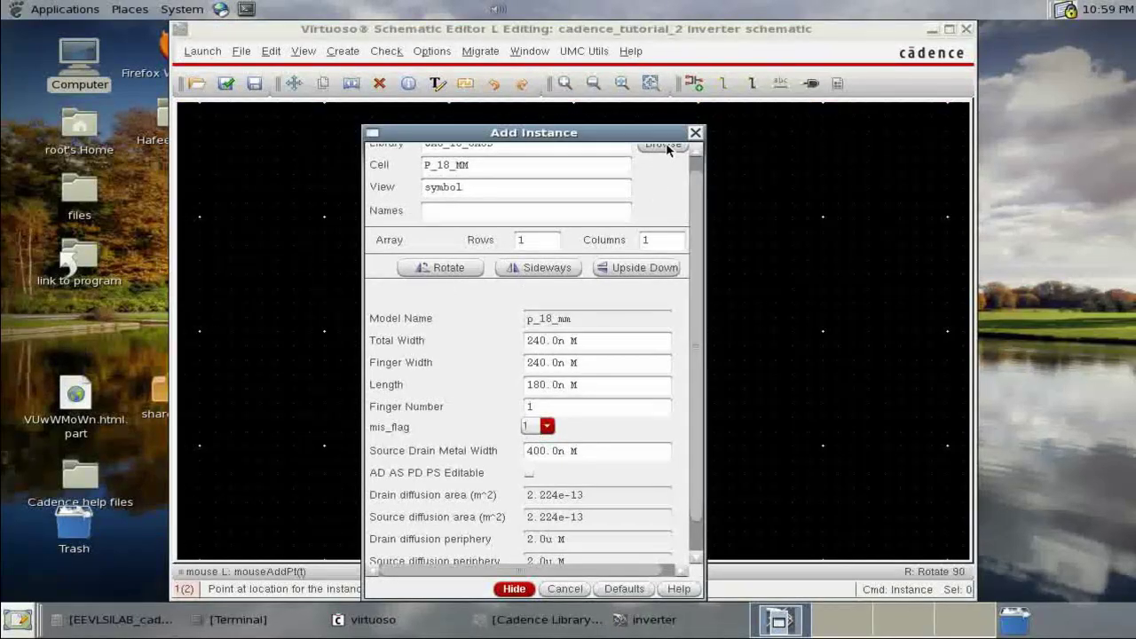
{"action": "left_click", "coordinate": [664, 146]}
{"action": "left_click", "coordinate": [793, 73]}
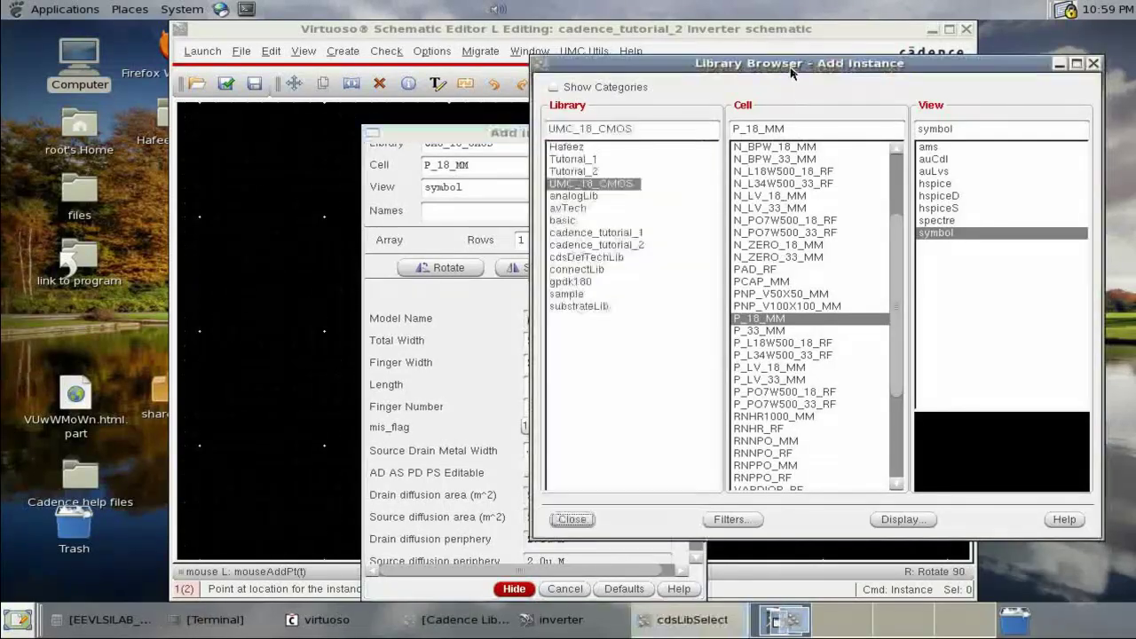
{"action": "left_click", "coordinate": [577, 196]}
{"action": "left_click", "coordinate": [809, 136]}
{"action": "type", "text": "gn"}
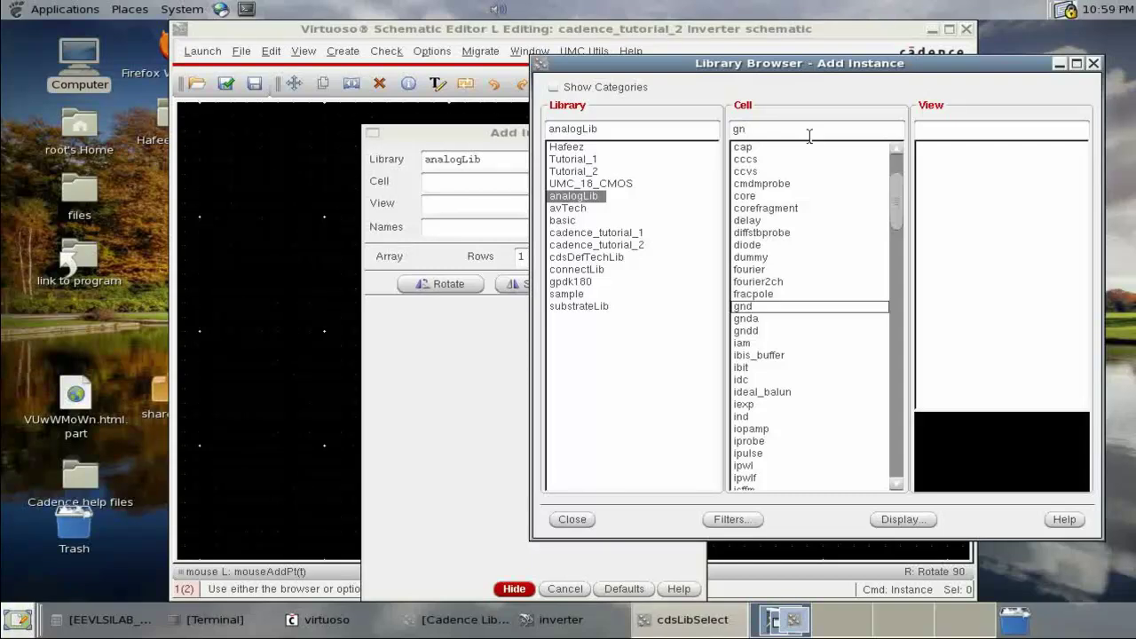
{"action": "type", "text": "d"}
{"action": "left_click", "coordinate": [561, 522]}
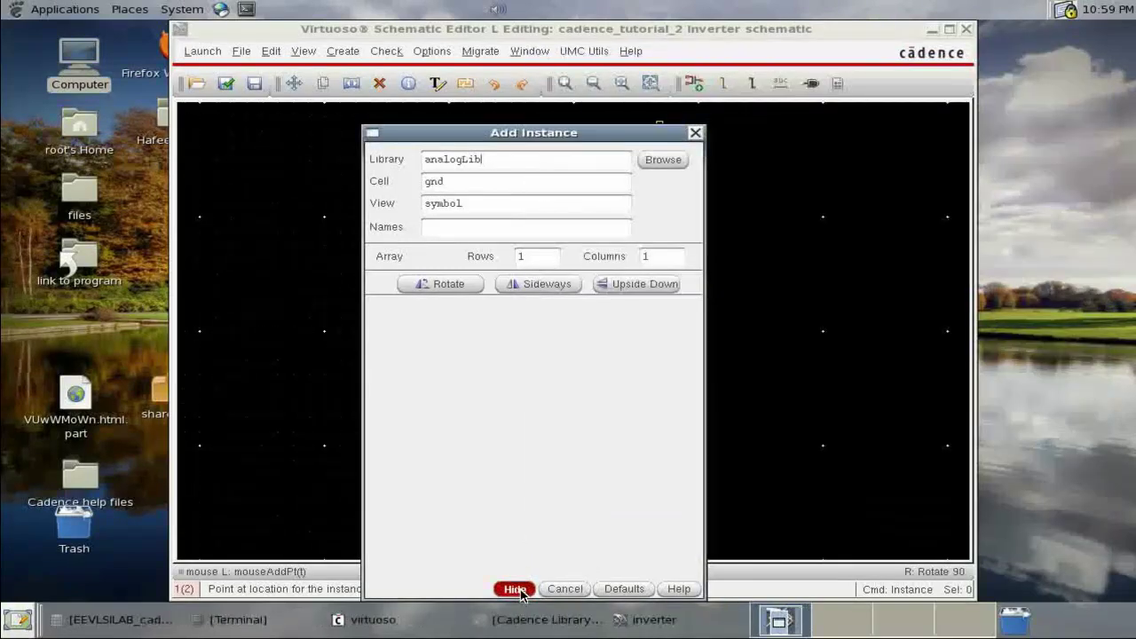
{"action": "left_click", "coordinate": [557, 485]}
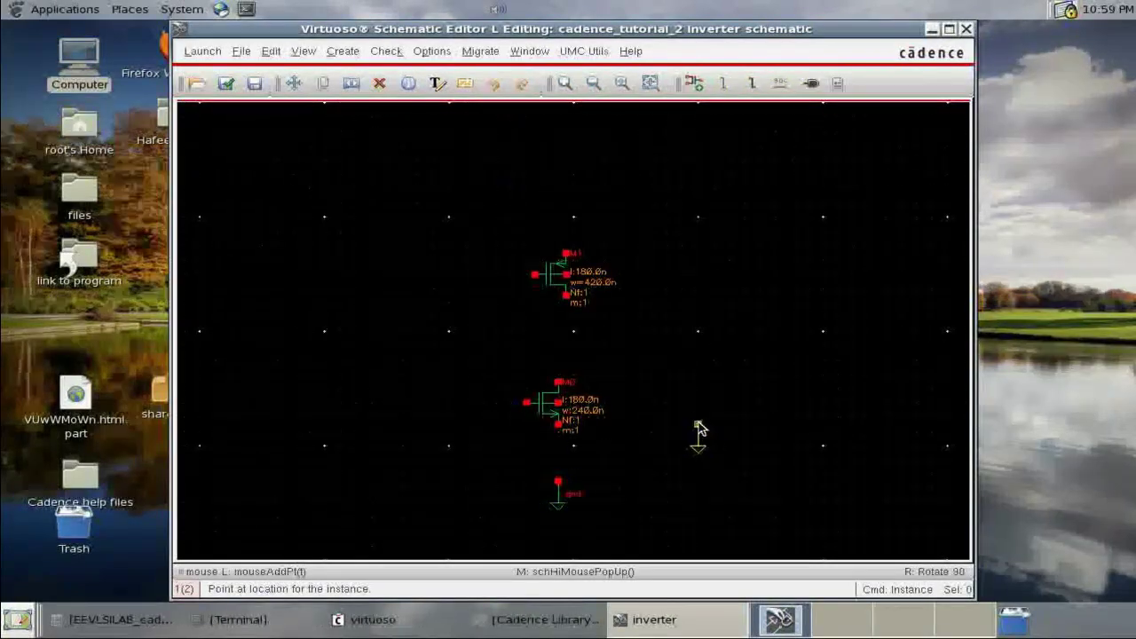
{"action": "key", "text": "Escape"}
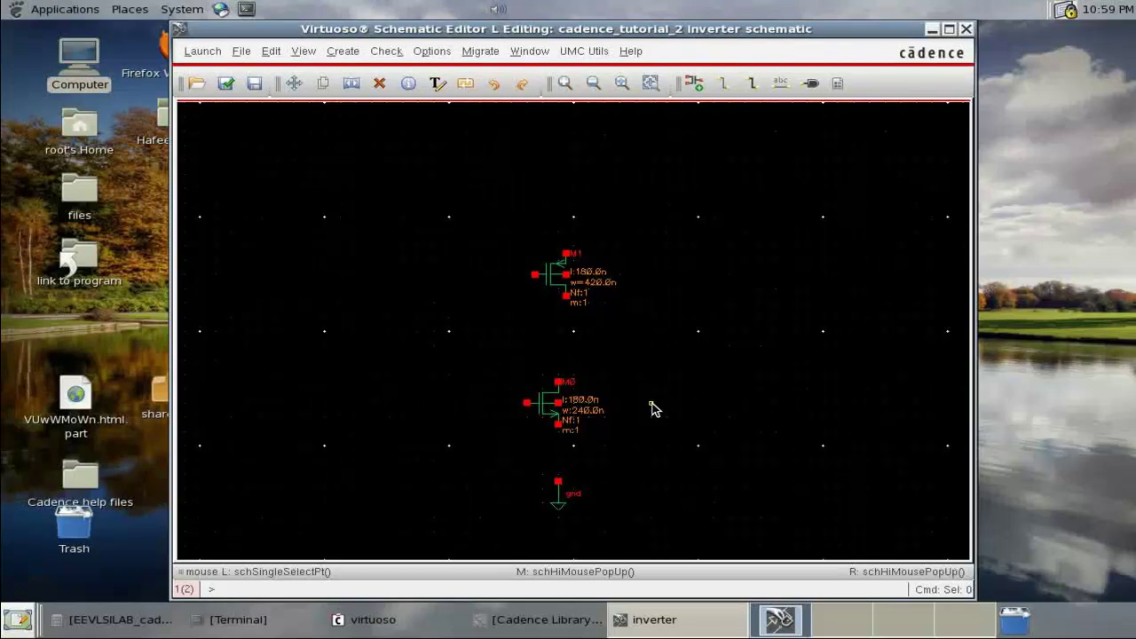
Add a vdc source from analogLib and place it well to the left of the transistors
{"action": "key", "text": "i"}
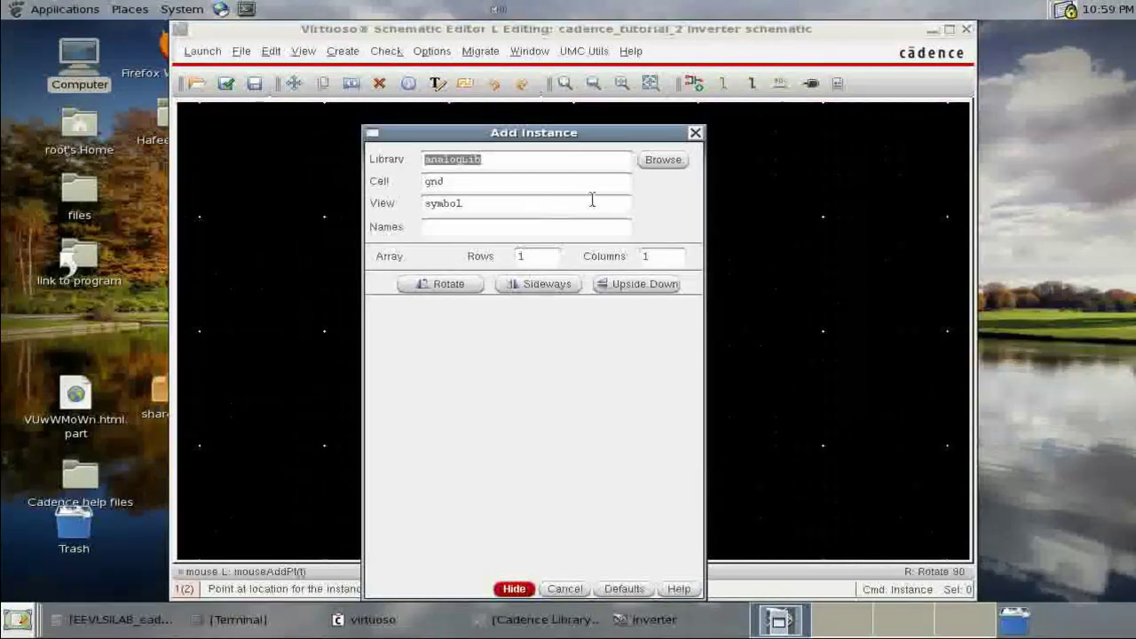
{"action": "double_click", "coordinate": [540, 185]}
{"action": "type", "text": "vddc"}
{"action": "type", "text": "c"}
{"action": "left_click", "coordinate": [514, 589]}
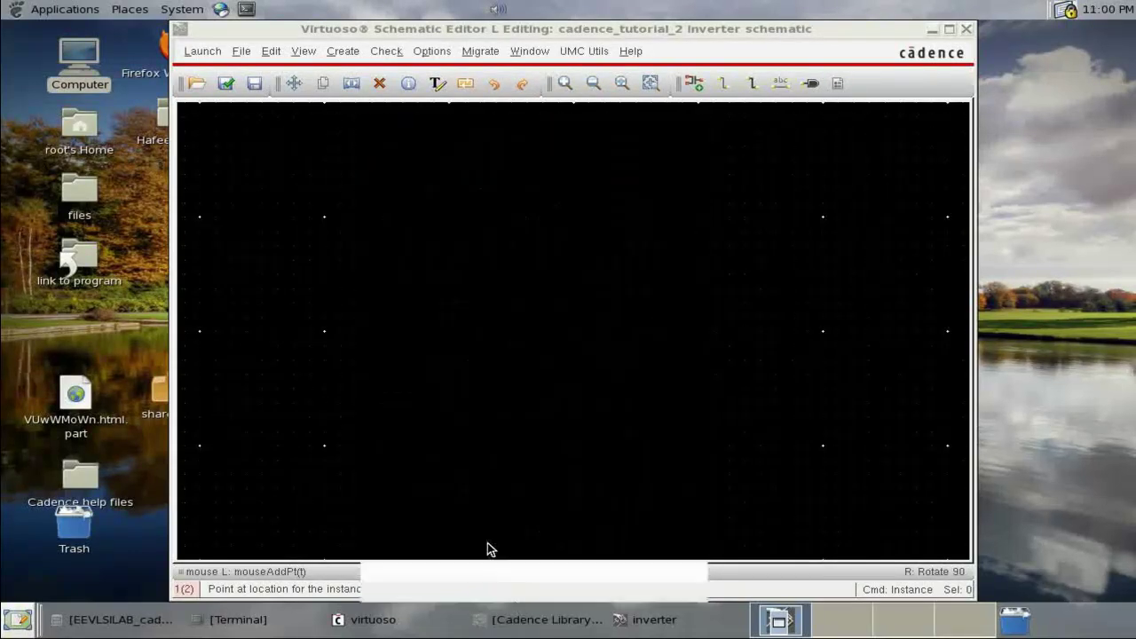
{"action": "left_click", "coordinate": [294, 305]}
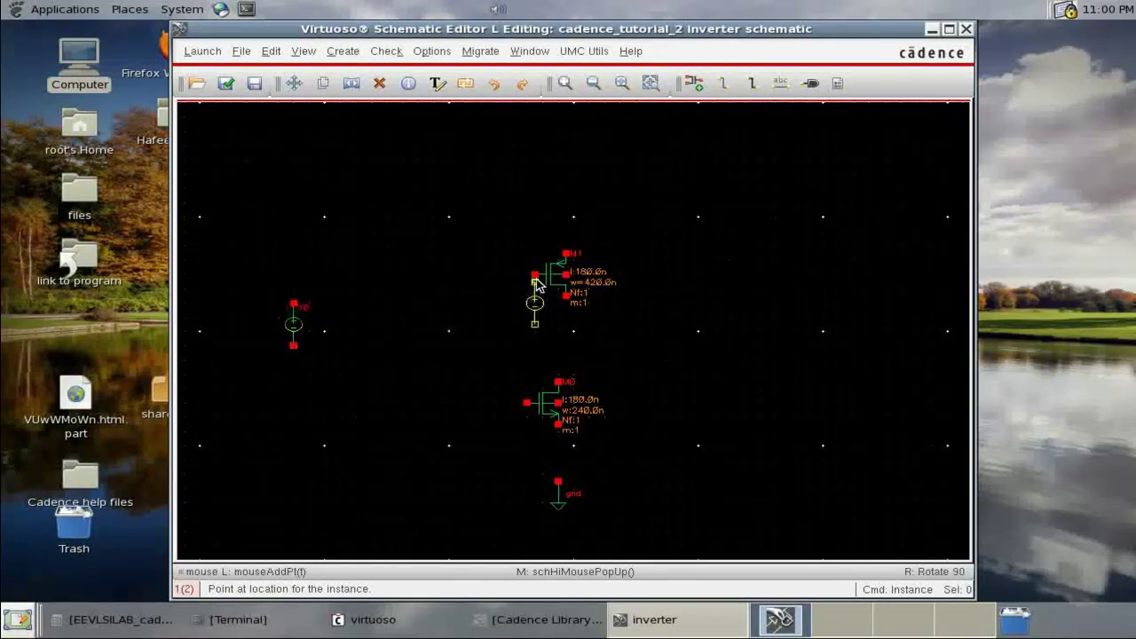
{"action": "key", "text": "Escape"}
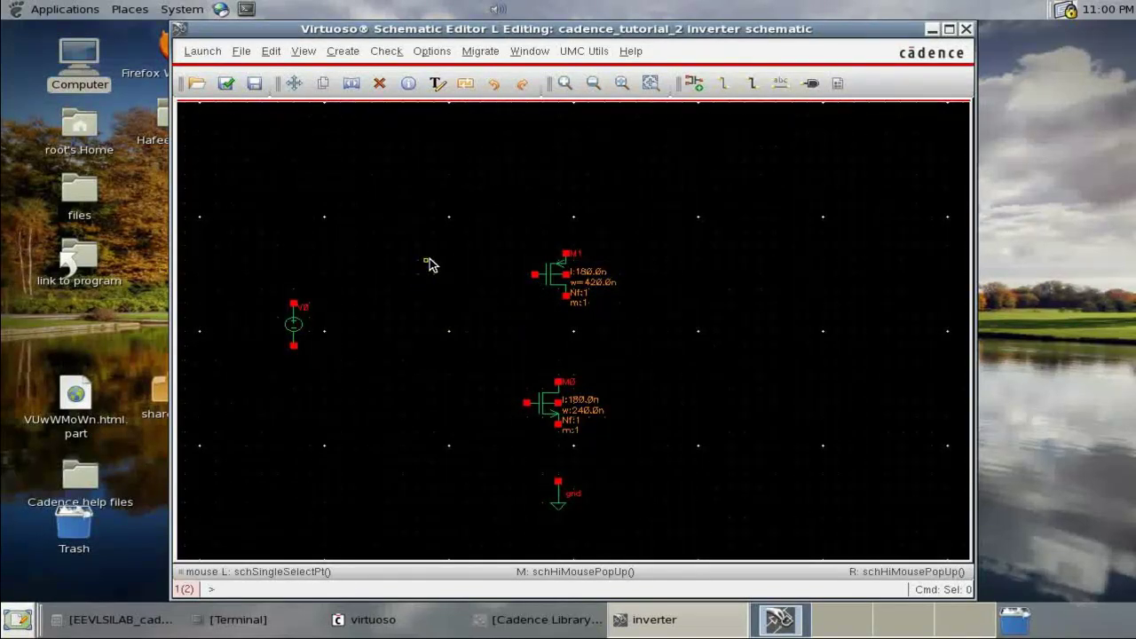
Start another analogLib instance and change its cell to vpulse
{"action": "key", "text": "i"}
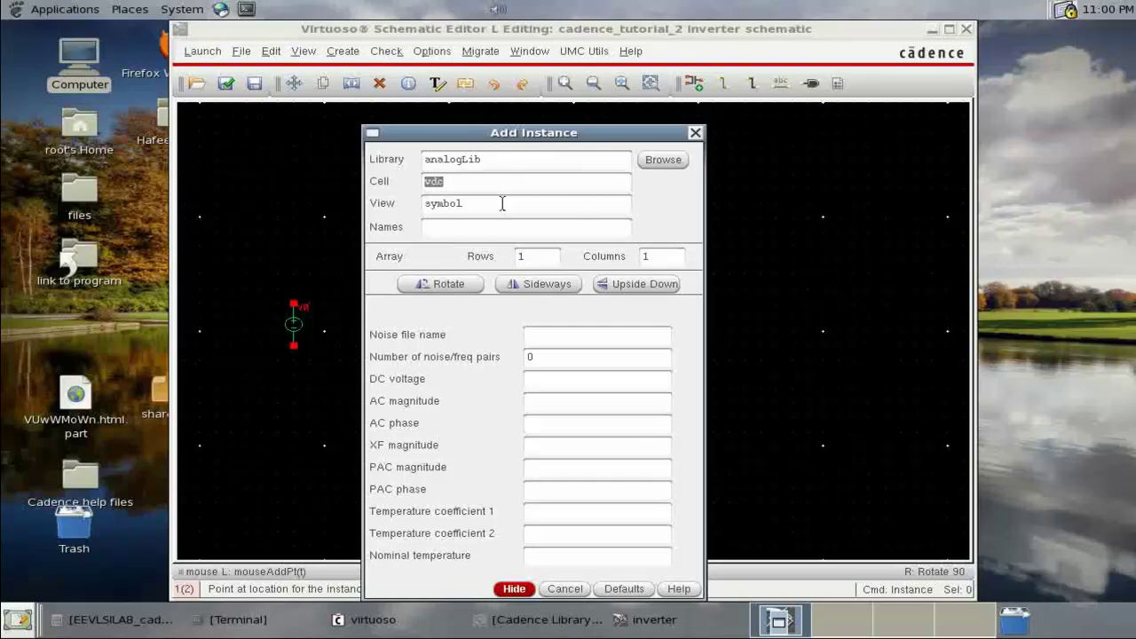
{"action": "left_click_drag", "start_coordinate": [431, 182], "coordinate": [527, 183]}
{"action": "type", "text": "pulse"}
{"action": "left_click_drag", "start_coordinate": [560, 144], "coordinate": [553, 78]}
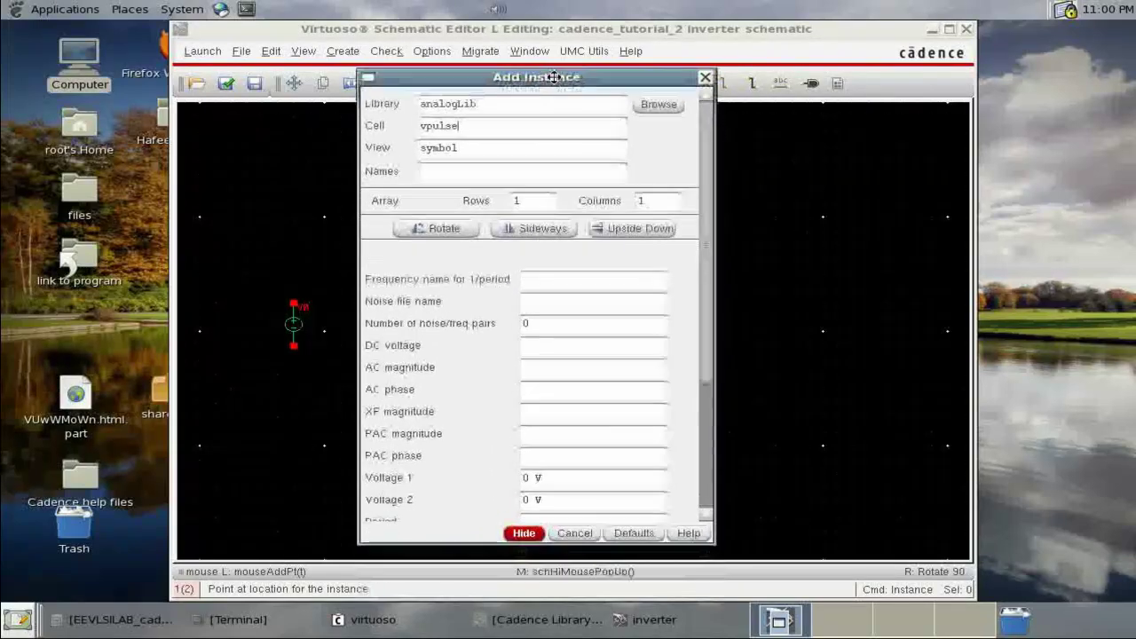
Set the pulse source's Voltage 2 to 1.8 V, period to 1u and its pulse width, and place it between the DC source and the NMOS
{"action": "scroll", "coordinate": [520, 355], "scroll_direction": "down", "scroll_amount": 3}
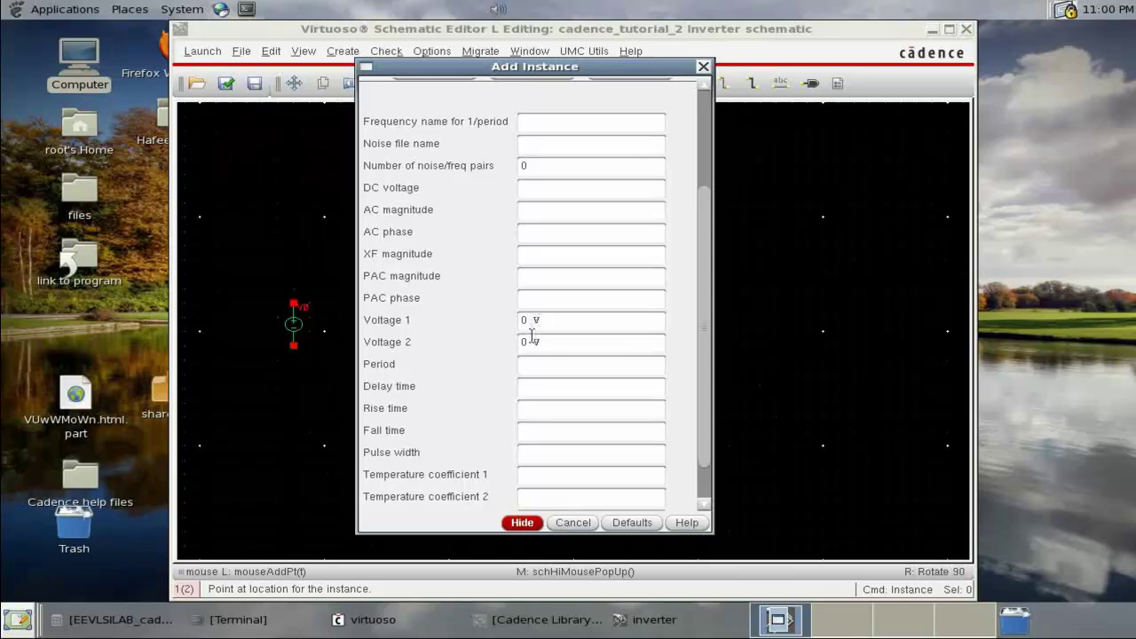
{"action": "double_click", "coordinate": [525, 343]}
{"action": "type", "text": "1.8"}
{"action": "left_click", "coordinate": [563, 373]}
{"action": "scroll", "coordinate": [549, 413], "scroll_direction": "down", "scroll_amount": 2}
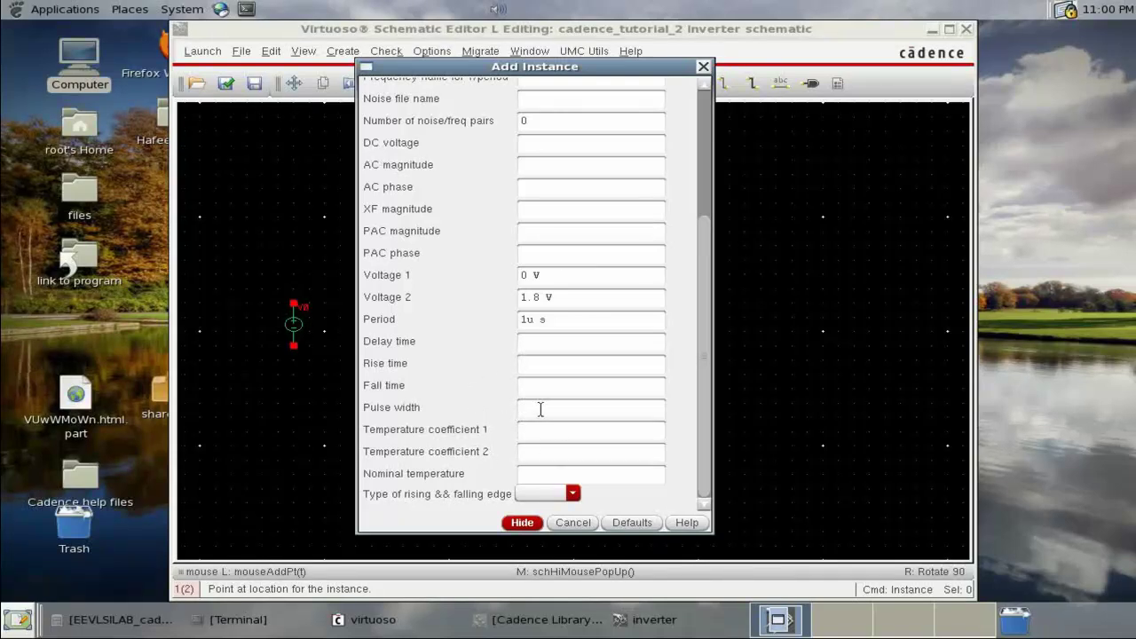
{"action": "type", "text": "u"}
{"action": "left_click", "coordinate": [537, 452]}
{"action": "left_click", "coordinate": [522, 521]}
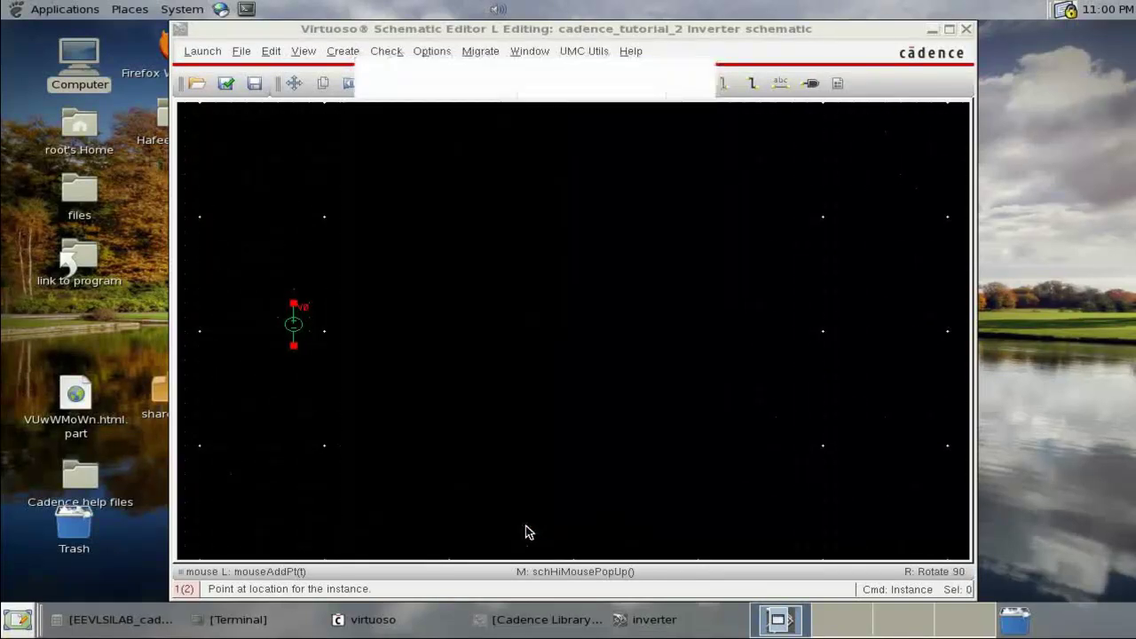
{"action": "left_click", "coordinate": [388, 397]}
{"action": "key", "text": "Escape"}
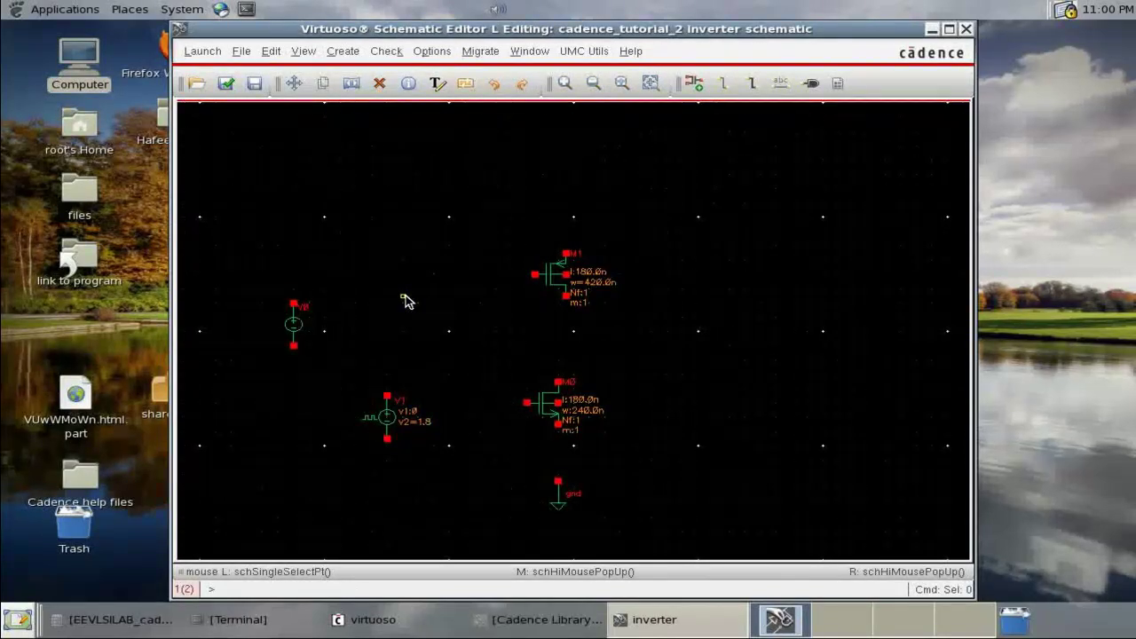
Wire the PMOS source terminal to the positive terminal of the DC source
{"action": "key", "text": "w"}
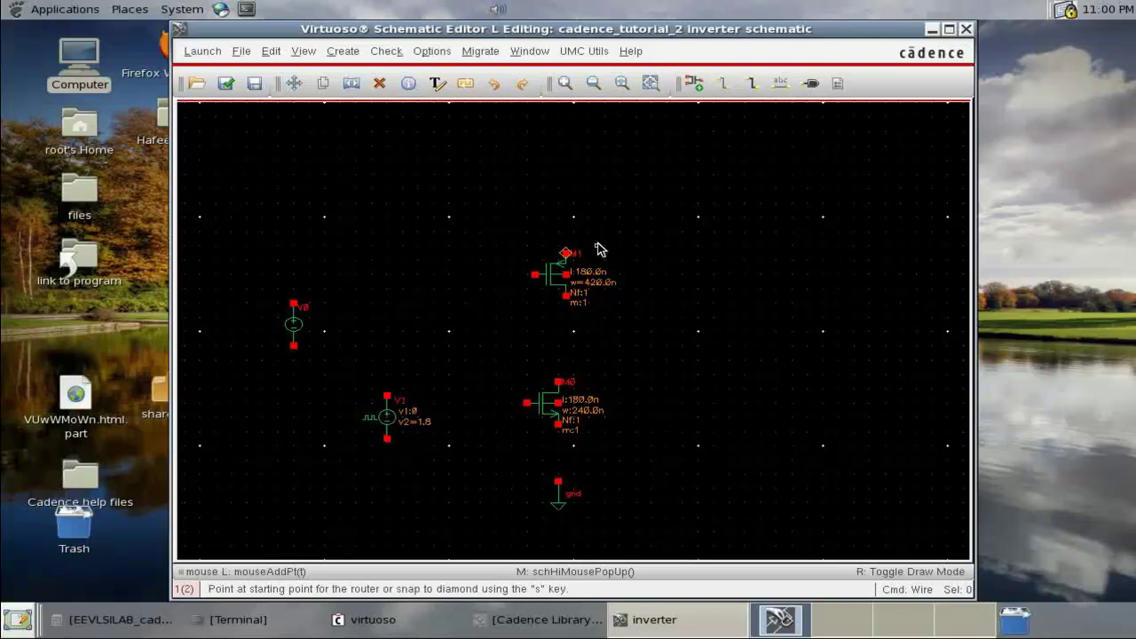
{"action": "left_click", "coordinate": [566, 254]}
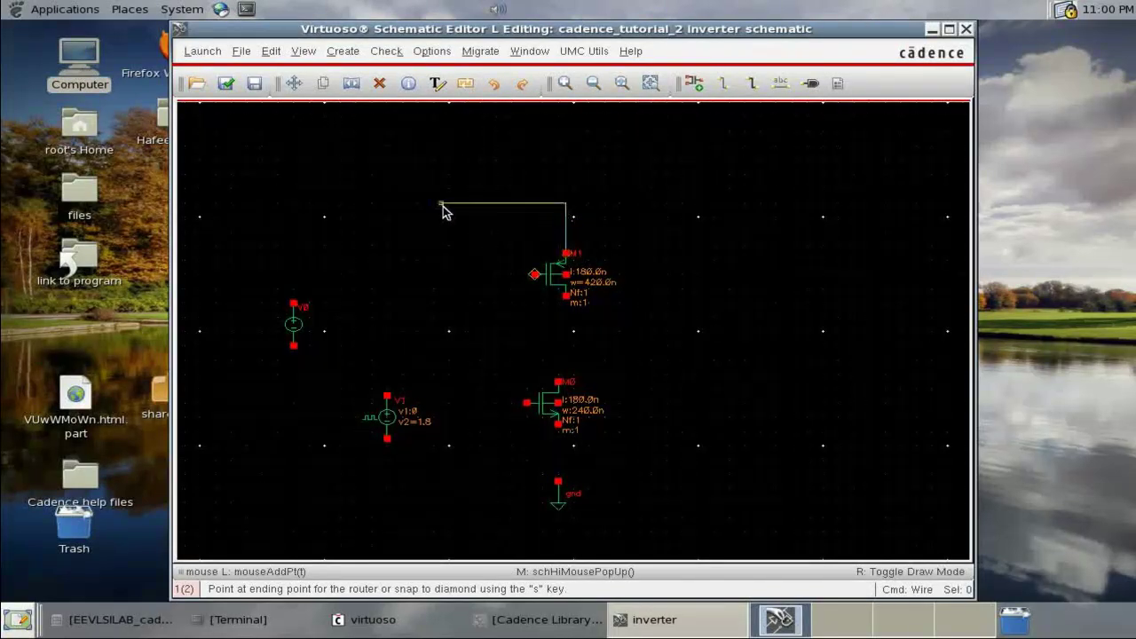
{"action": "left_click", "coordinate": [294, 305]}
Wire the DC source's negative terminal and the NMOS source terminal to gnd
{"action": "left_click", "coordinate": [294, 346]}
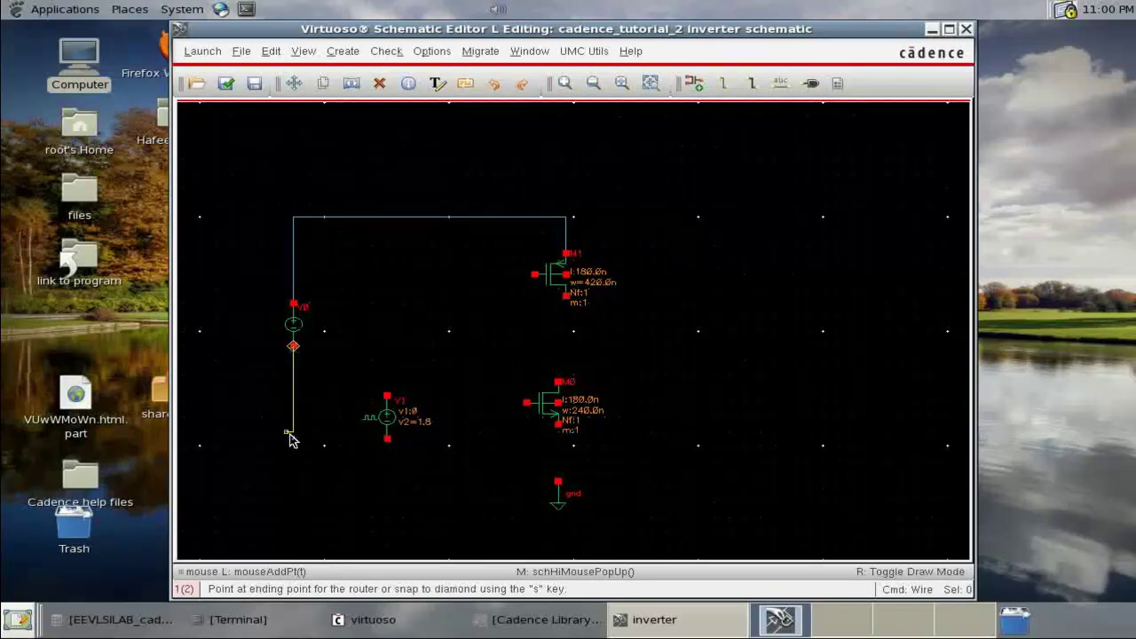
{"action": "left_click", "coordinate": [557, 482]}
{"action": "left_click", "coordinate": [558, 425]}
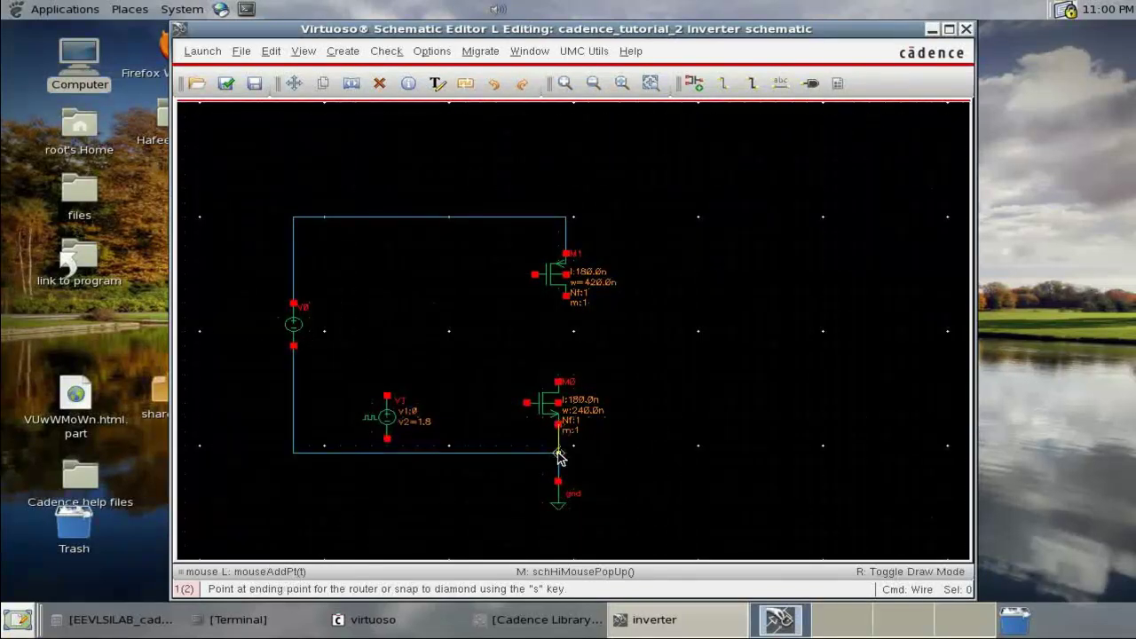
{"action": "left_click", "coordinate": [554, 449]}
Wire the NMOS and PMOS gates together and connect the pulse source between the gate net and the ground wire
{"action": "left_click", "coordinate": [527, 404]}
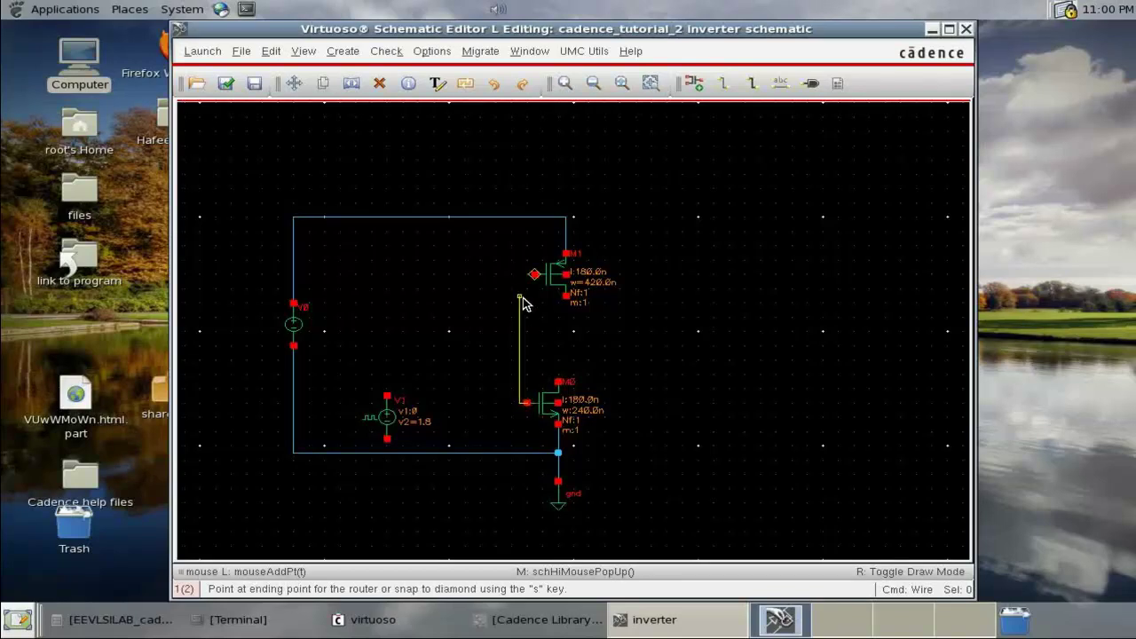
{"action": "left_click", "coordinate": [534, 274]}
{"action": "left_click", "coordinate": [388, 438]}
{"action": "left_click", "coordinate": [387, 453]}
{"action": "left_click", "coordinate": [387, 396]}
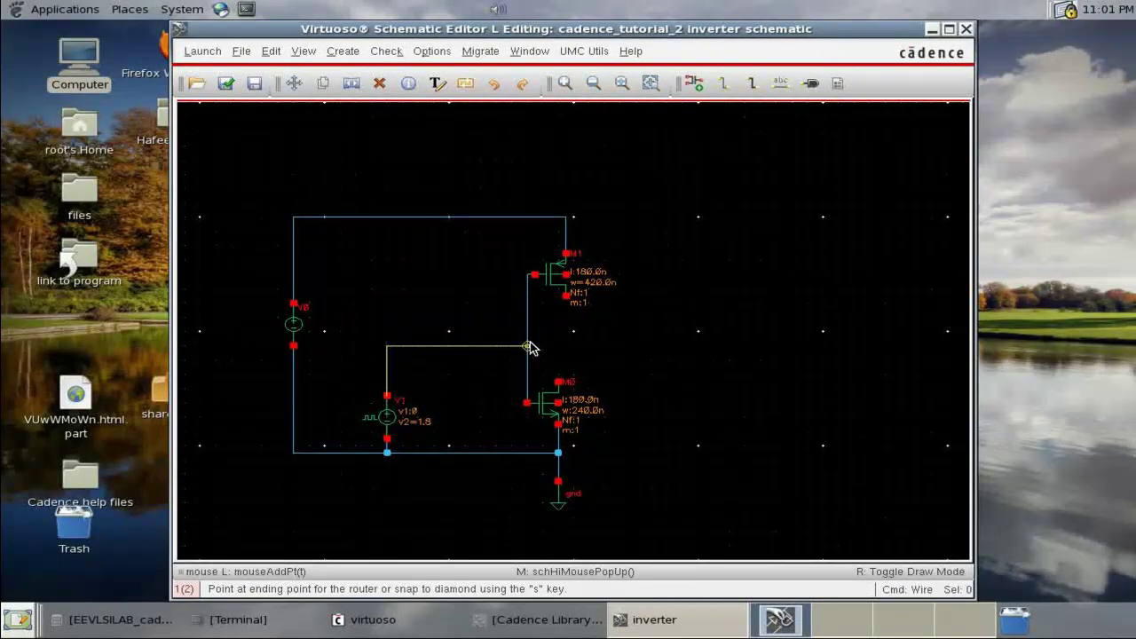
{"action": "left_click", "coordinate": [527, 346]}
Wire the PMOS drain to the NMOS drain and tie the PMOS body terminal to the supply wire
{"action": "left_click", "coordinate": [566, 296]}
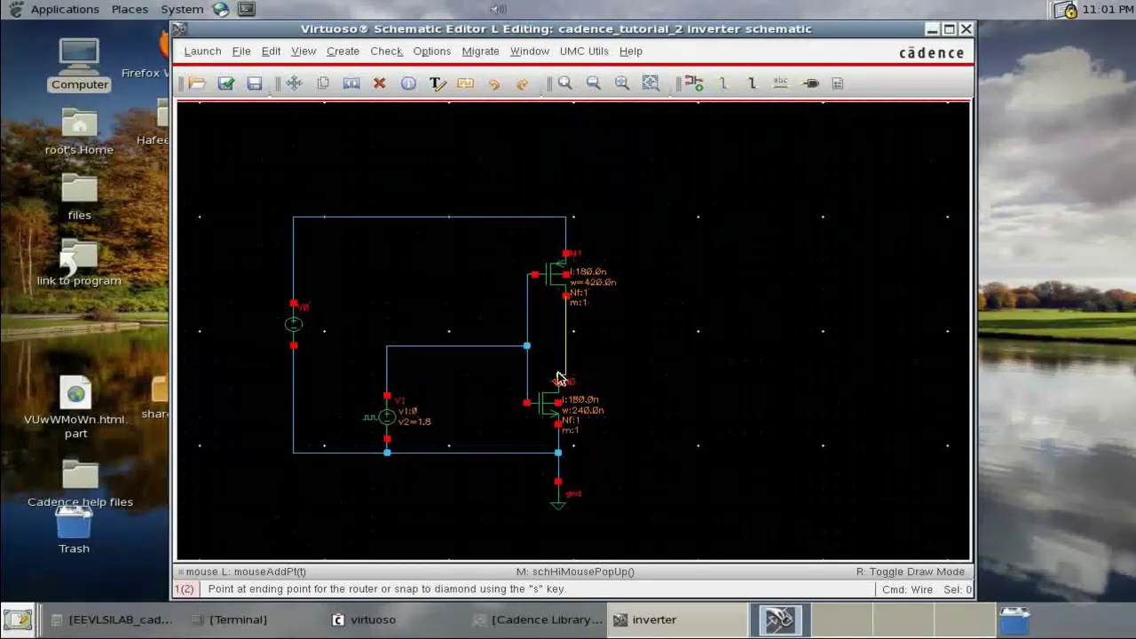
{"action": "left_click", "coordinate": [558, 383]}
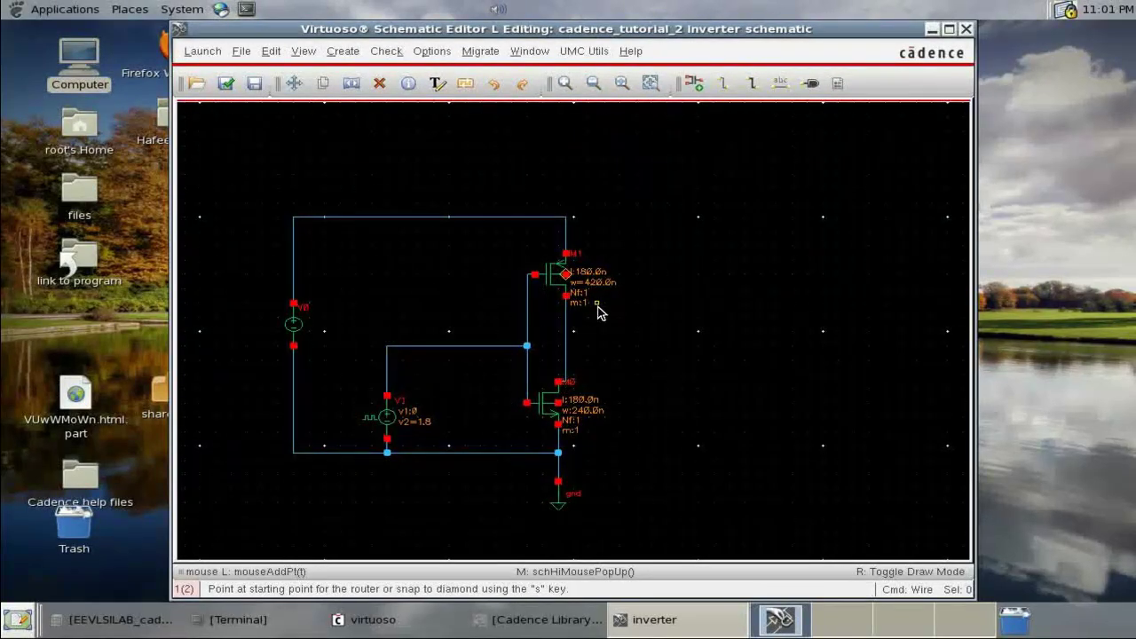
{"action": "left_click", "coordinate": [572, 274]}
{"action": "left_click", "coordinate": [567, 218]}
Tie the NMOS body terminal to the ground wire, and check and save the schematic
{"action": "left_click", "coordinate": [559, 403]}
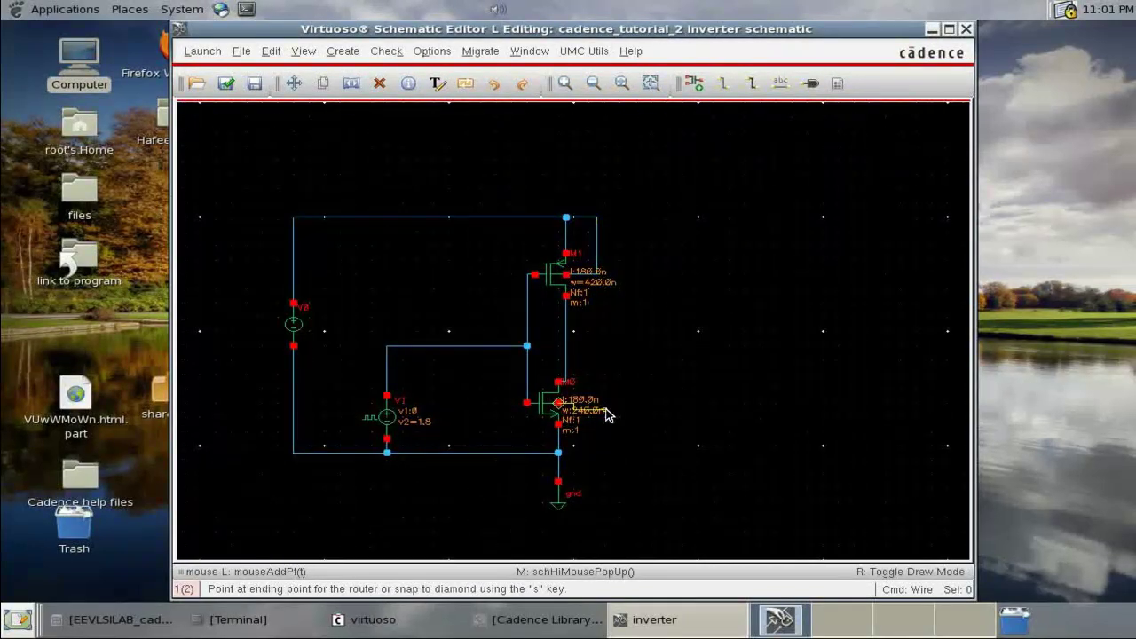
{"action": "left_click", "coordinate": [557, 455]}
{"action": "key", "text": "Escape"}
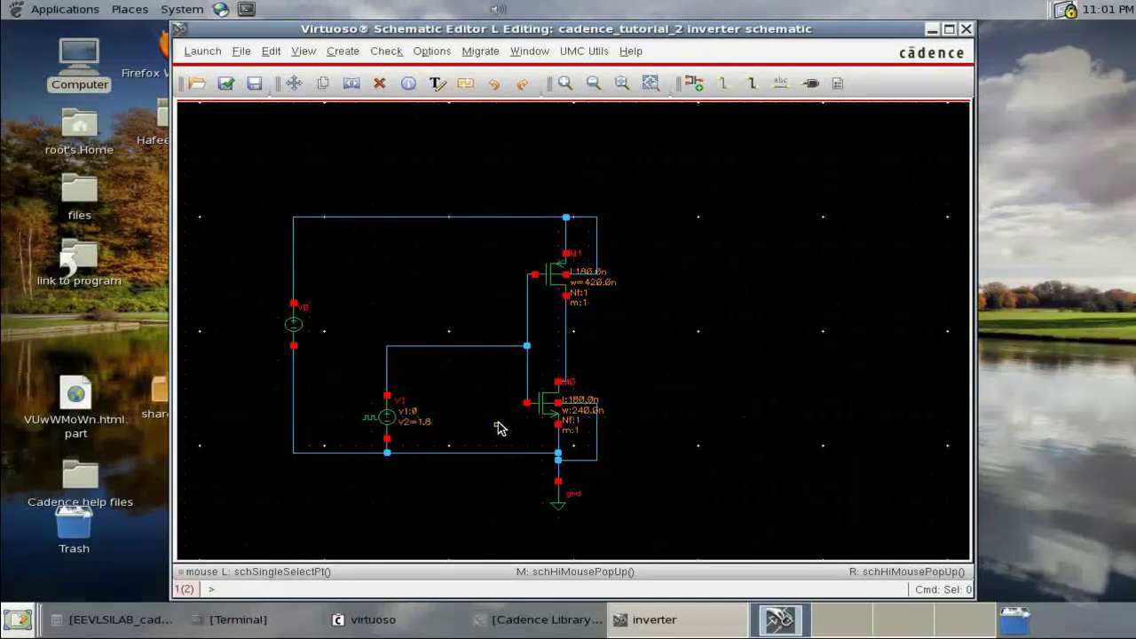
{"action": "left_click", "coordinate": [226, 83]}
Add the wire name "input" to the wire between the pulse source and the gates
{"action": "left_click", "coordinate": [781, 83]}
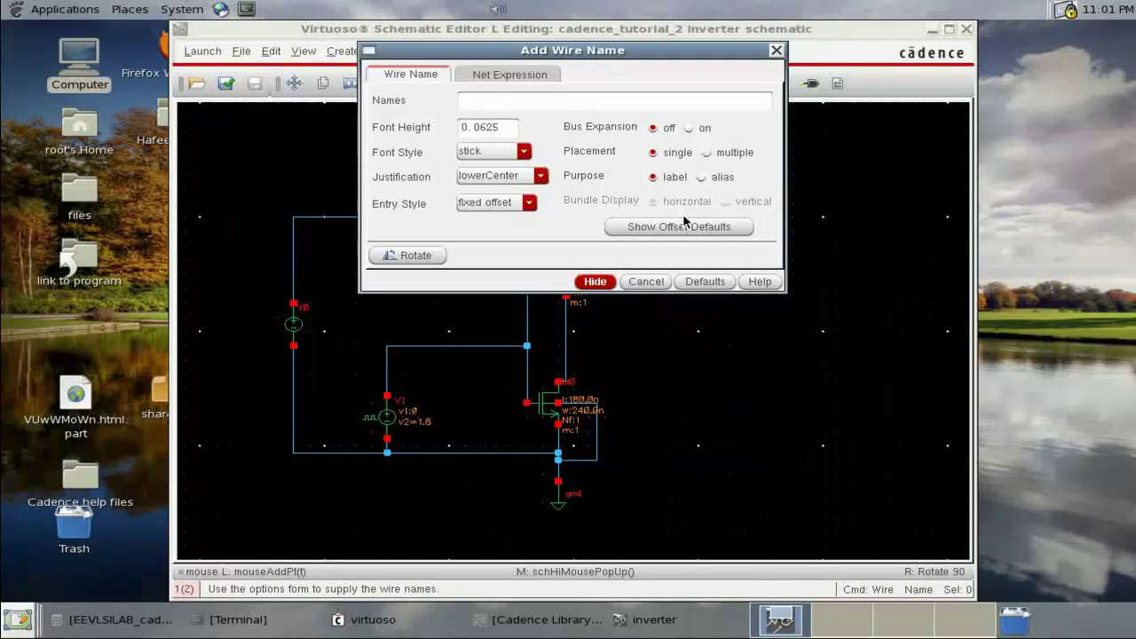
{"action": "type", "text": "input"}
{"action": "left_click", "coordinate": [594, 282]}
{"action": "left_click", "coordinate": [428, 345]}
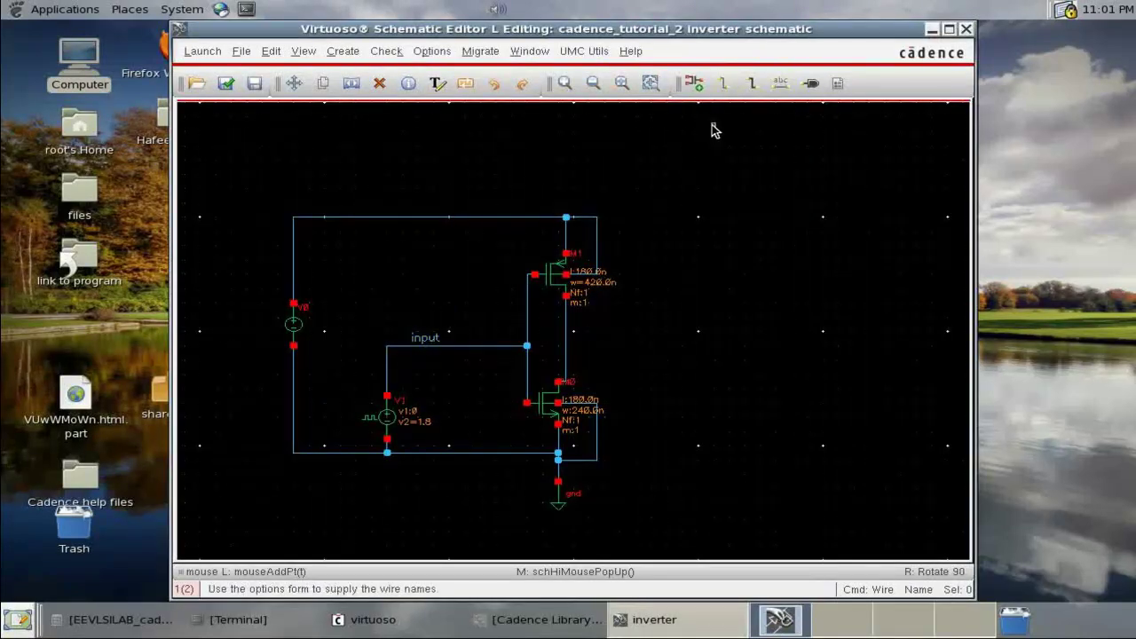
Add the wire name "output", rotated 90 degrees, to the wire joining the drains, and check and save the schematic
{"action": "left_click", "coordinate": [751, 82]}
{"action": "type", "text": "output"}
{"action": "left_click", "coordinate": [595, 281]}
{"action": "right_click", "coordinate": [566, 322]}
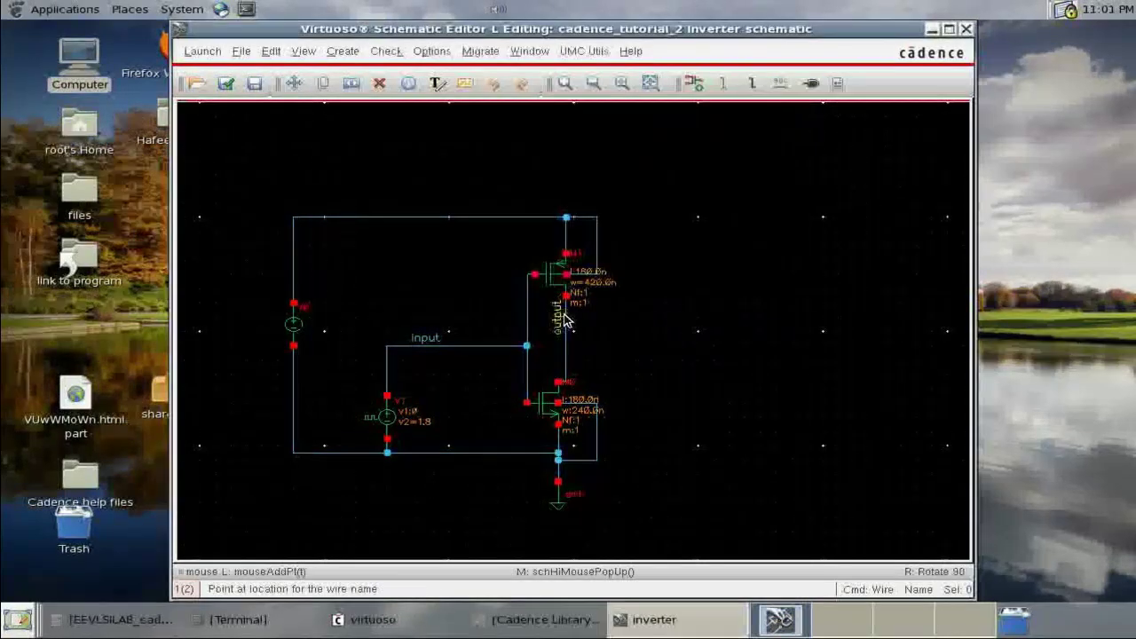
{"action": "left_click", "coordinate": [568, 335]}
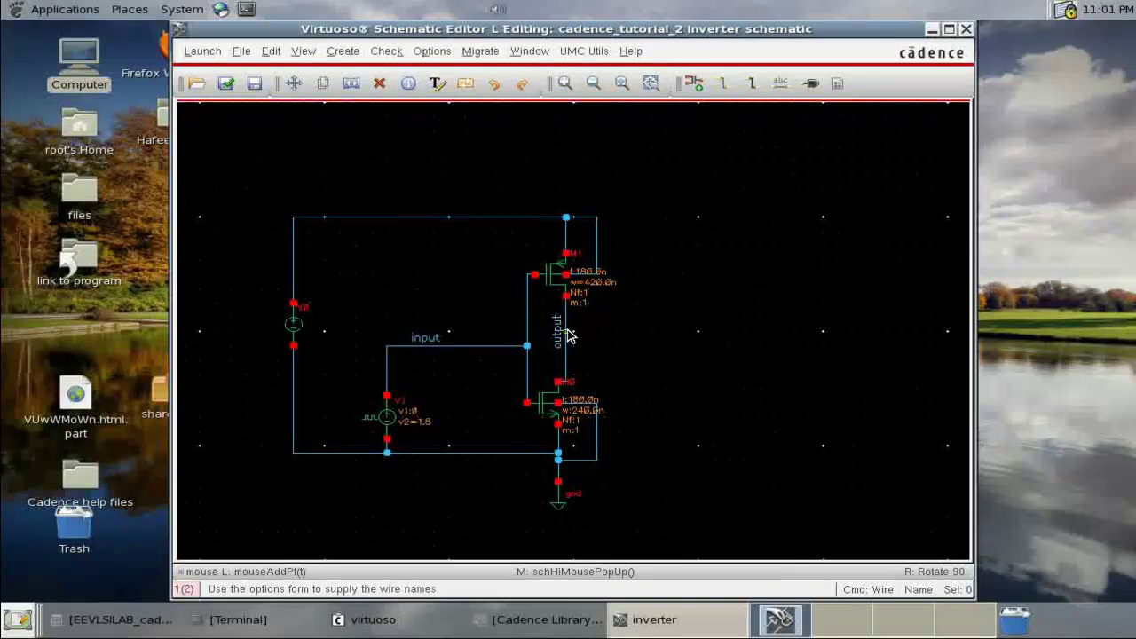
{"action": "key", "text": "Escape"}
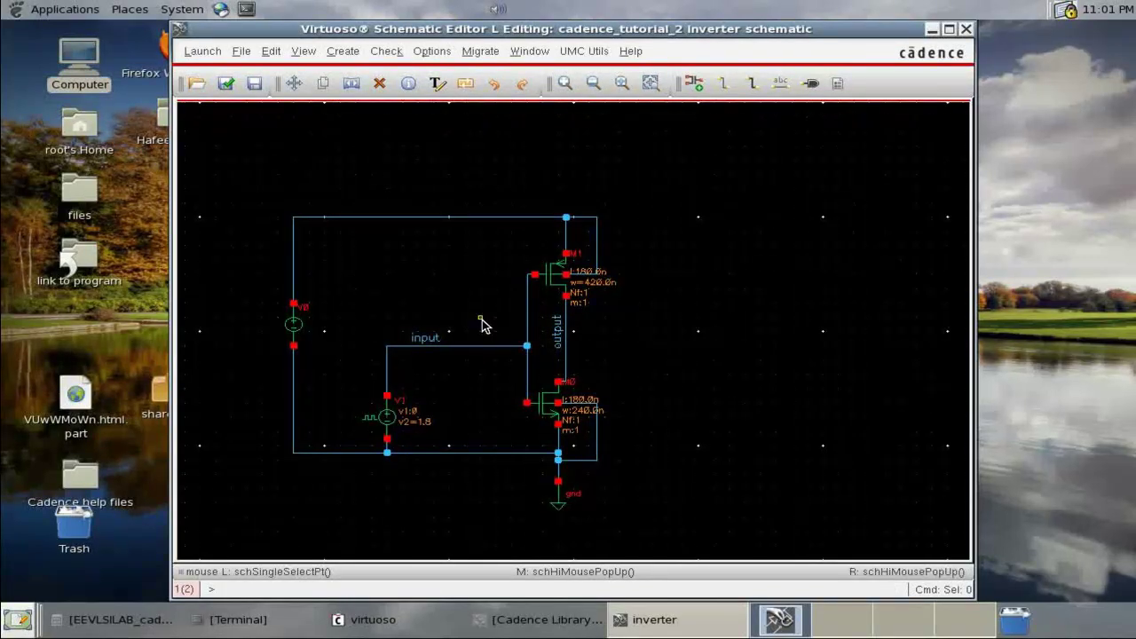
{"action": "left_click", "coordinate": [228, 85]}
Set the DC source's DC voltage to 1 V in its properties, and check and save the schematic
{"action": "left_click", "coordinate": [311, 336]}
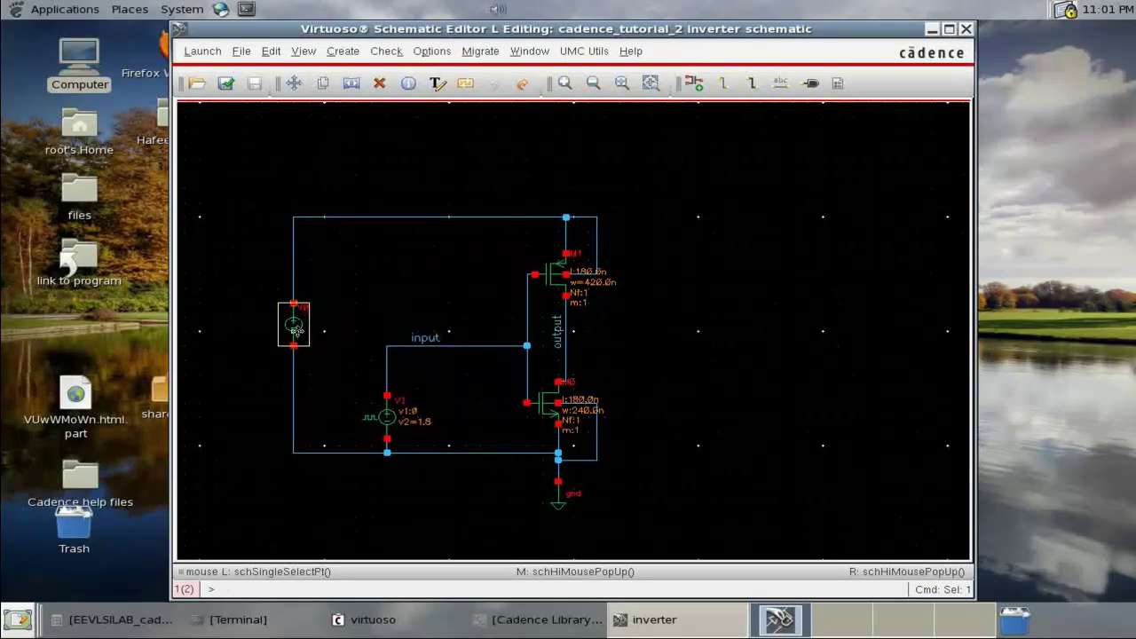
{"action": "left_click", "coordinate": [266, 55]}
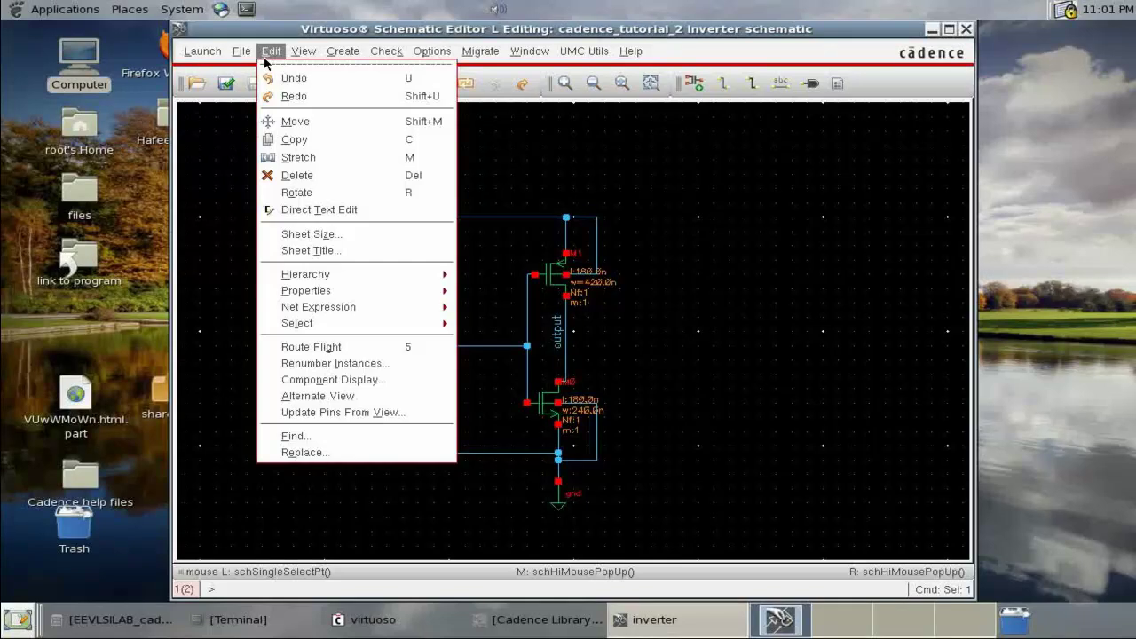
{"action": "left_click", "coordinate": [241, 350]}
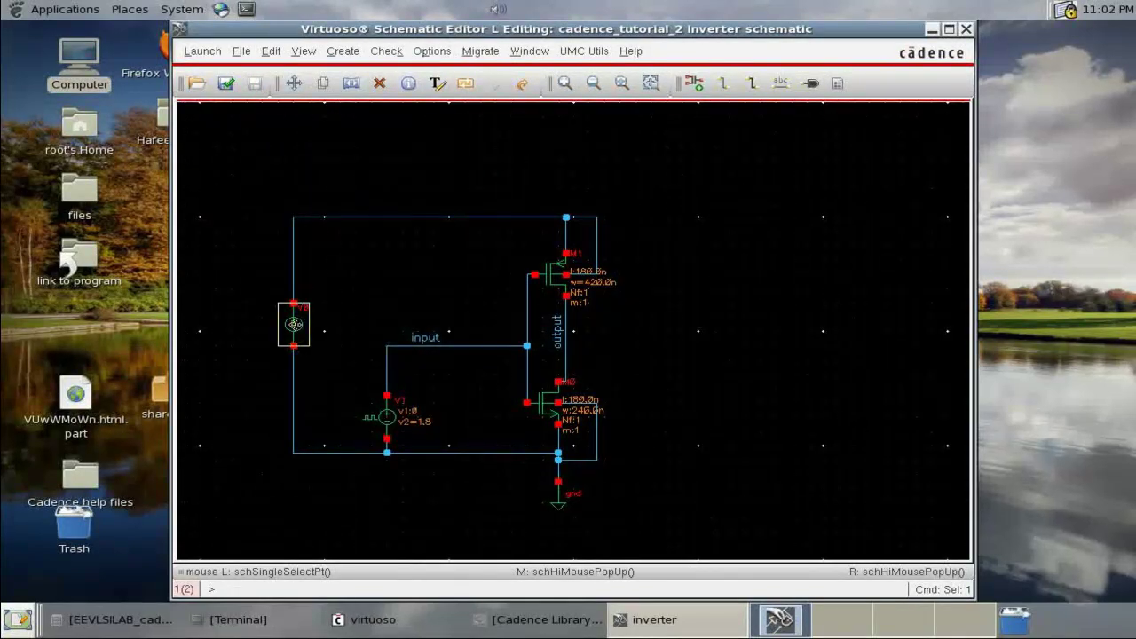
{"action": "right_click", "coordinate": [294, 325]}
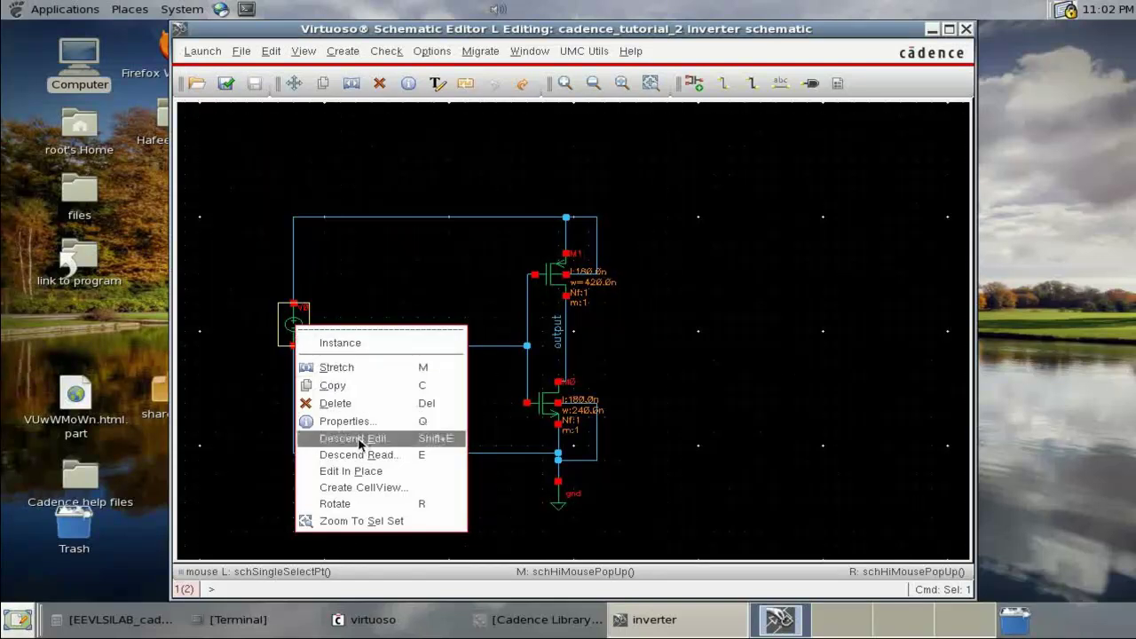
{"action": "left_click", "coordinate": [422, 428]}
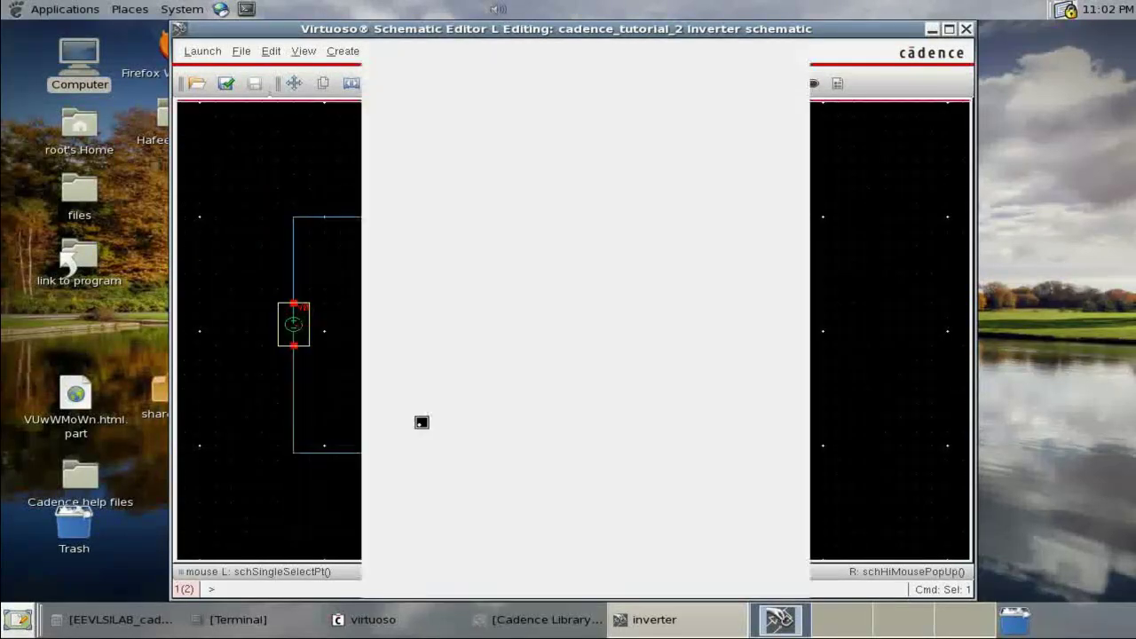
{"action": "left_click", "coordinate": [569, 401]}
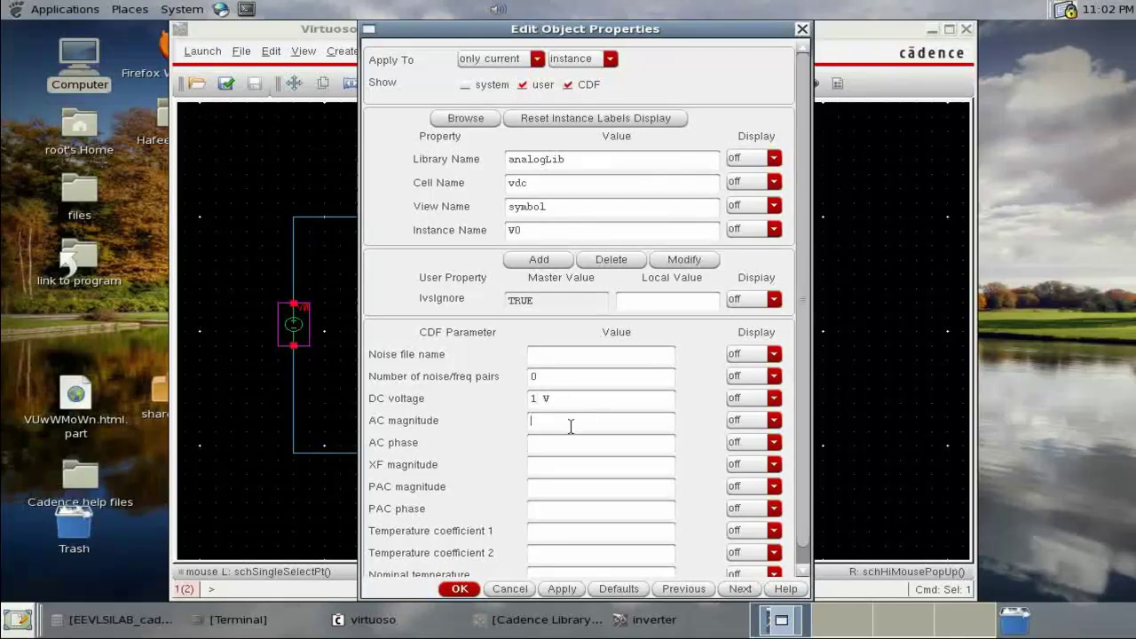
{"action": "left_click", "coordinate": [459, 588]}
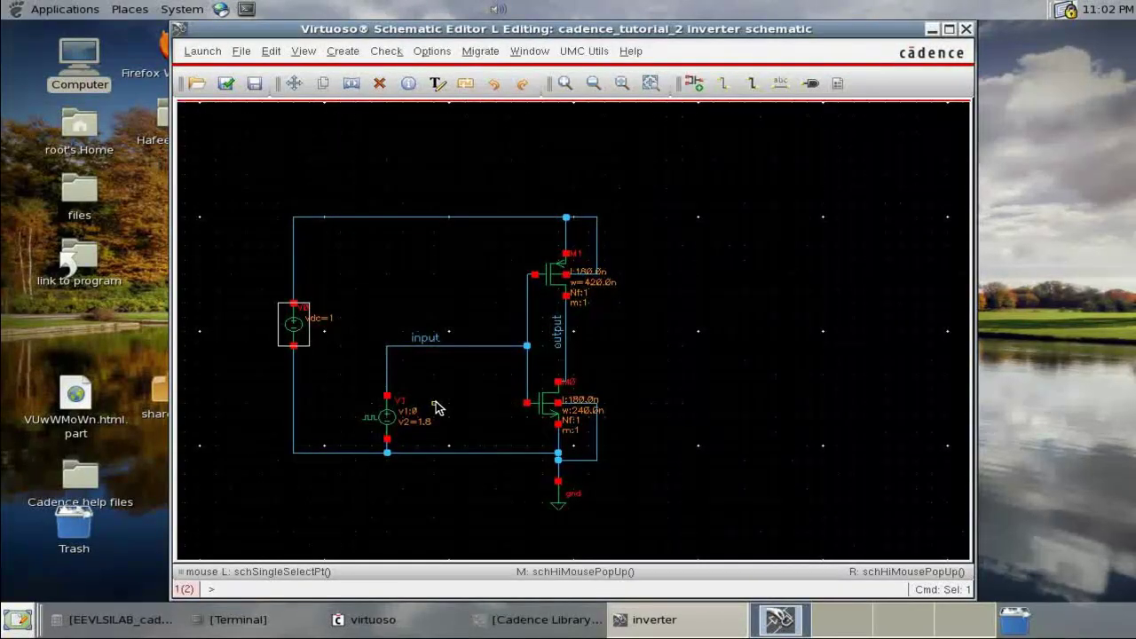
{"action": "left_click", "coordinate": [226, 82]}
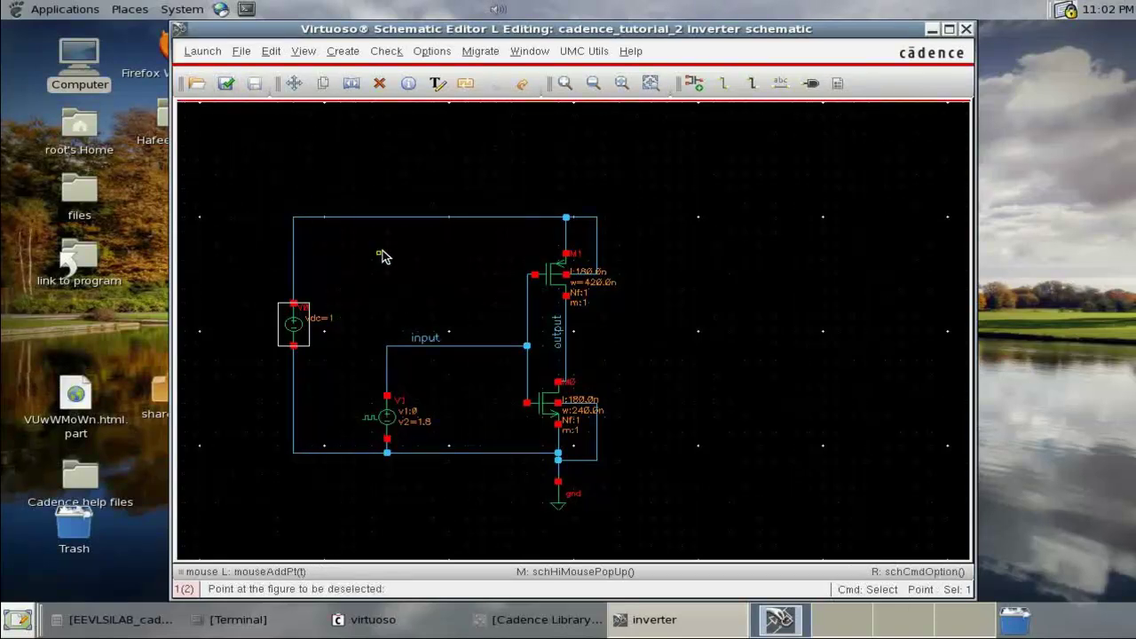
Launch the Analog Design Environment (ADE L) for the inverter schematic and reposition its window
{"action": "left_click", "coordinate": [203, 52]}
{"action": "left_click", "coordinate": [213, 78]}
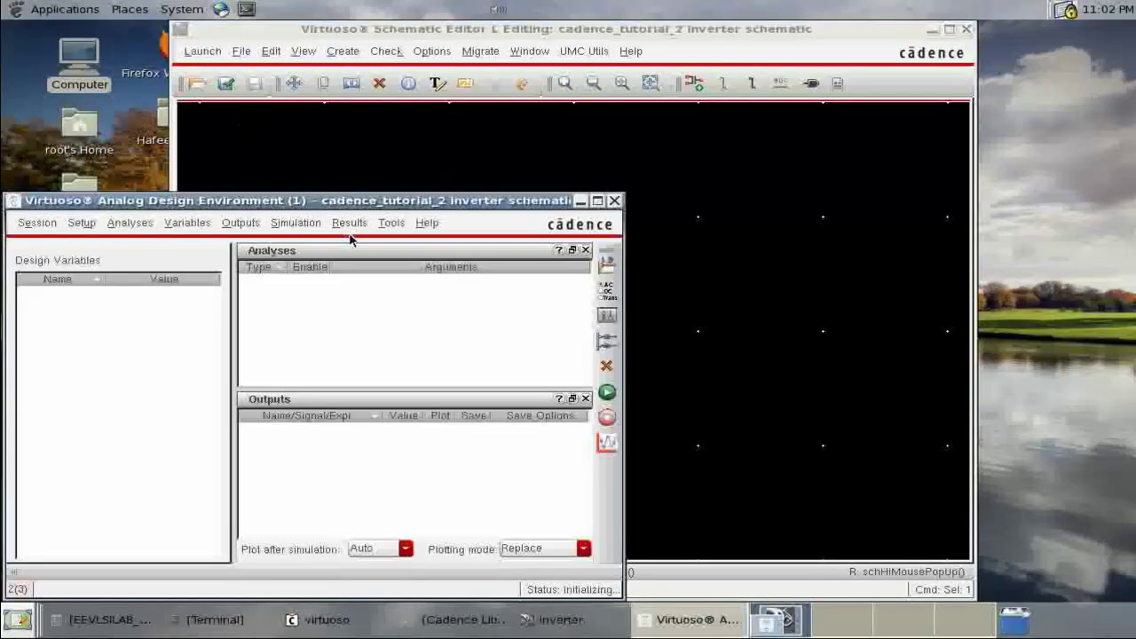
{"action": "left_click_drag", "start_coordinate": [355, 199], "coordinate": [467, 169]}
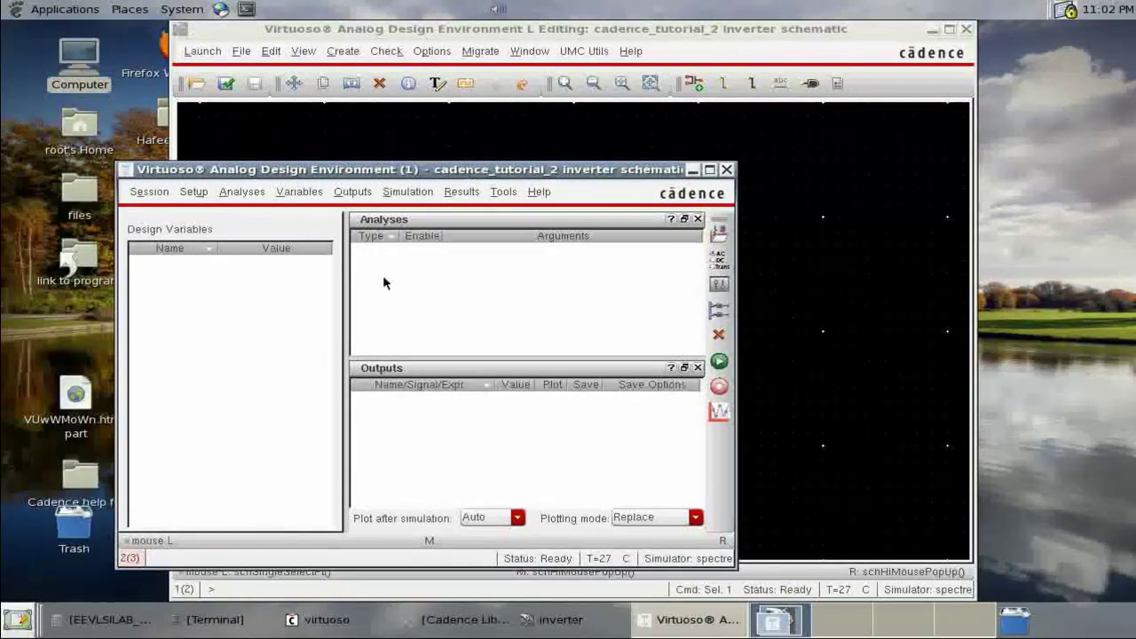
Add a transient analysis with a stop time of 10u
{"action": "left_click", "coordinate": [719, 260]}
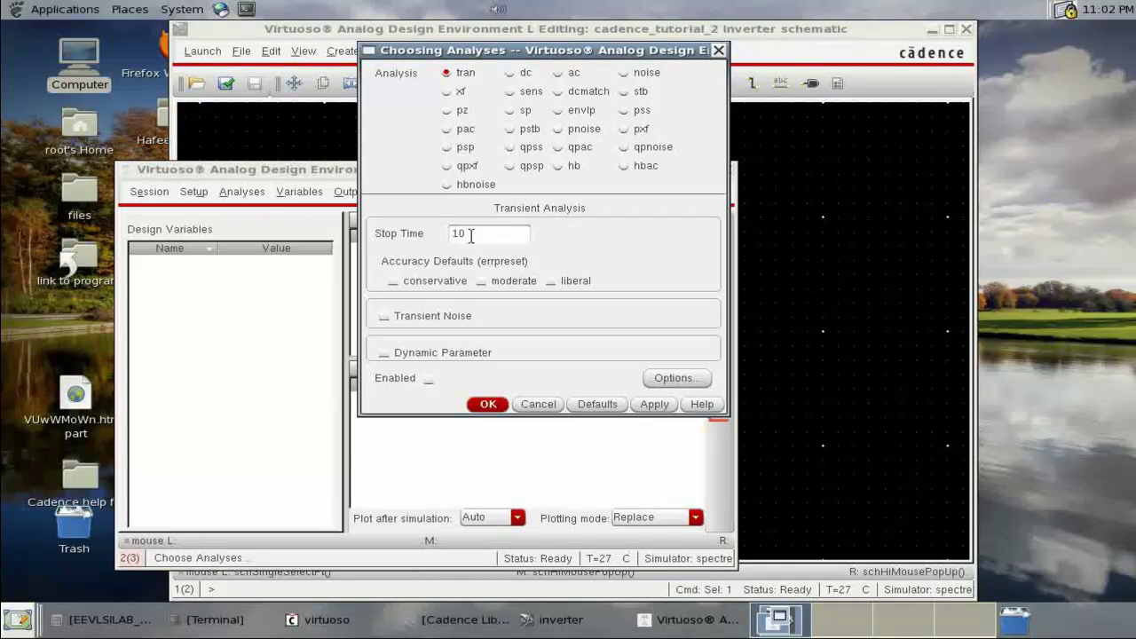
{"action": "type", "text": "u"}
{"action": "left_click", "coordinate": [487, 404]}
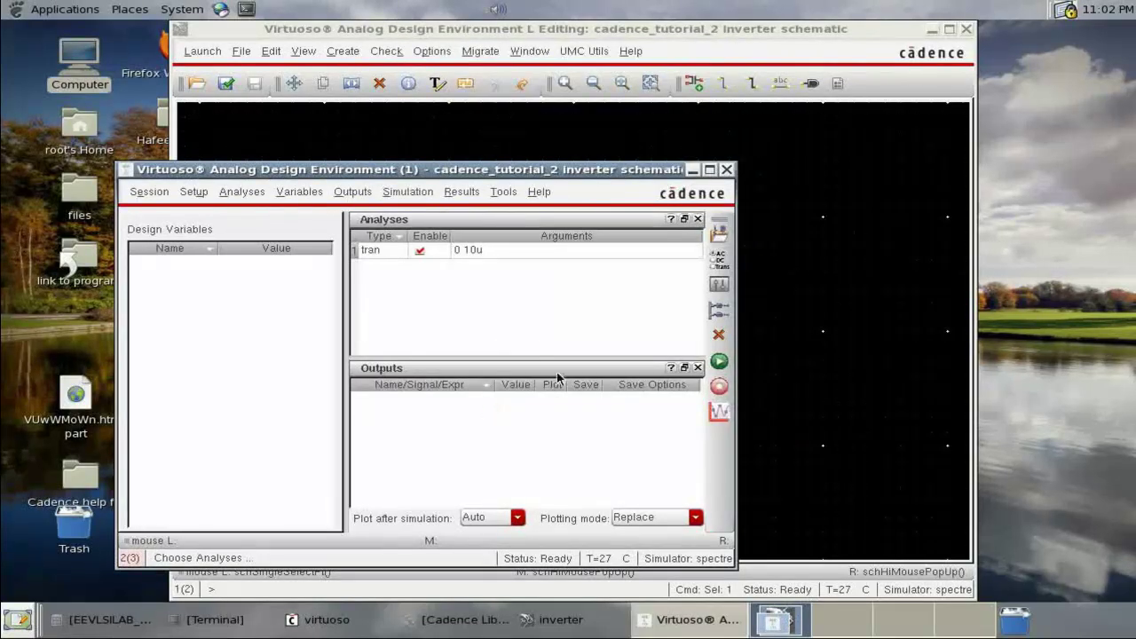
Select the input and output nets from the schematic as outputs to plot, and close the output setup
{"action": "left_click", "coordinate": [514, 450]}
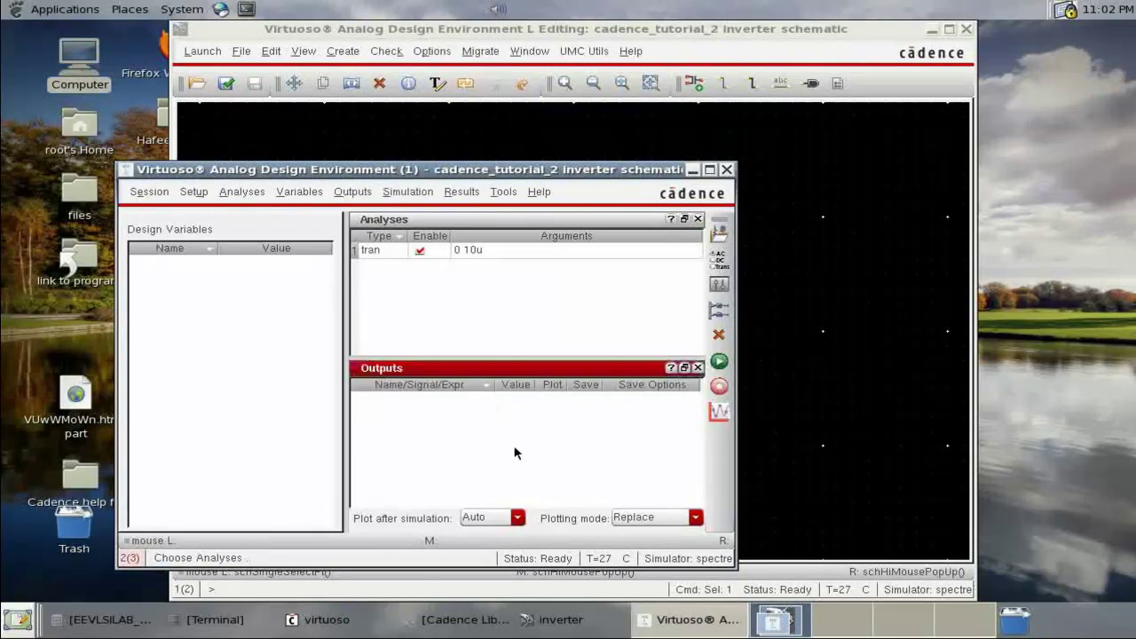
{"action": "left_click", "coordinate": [719, 312]}
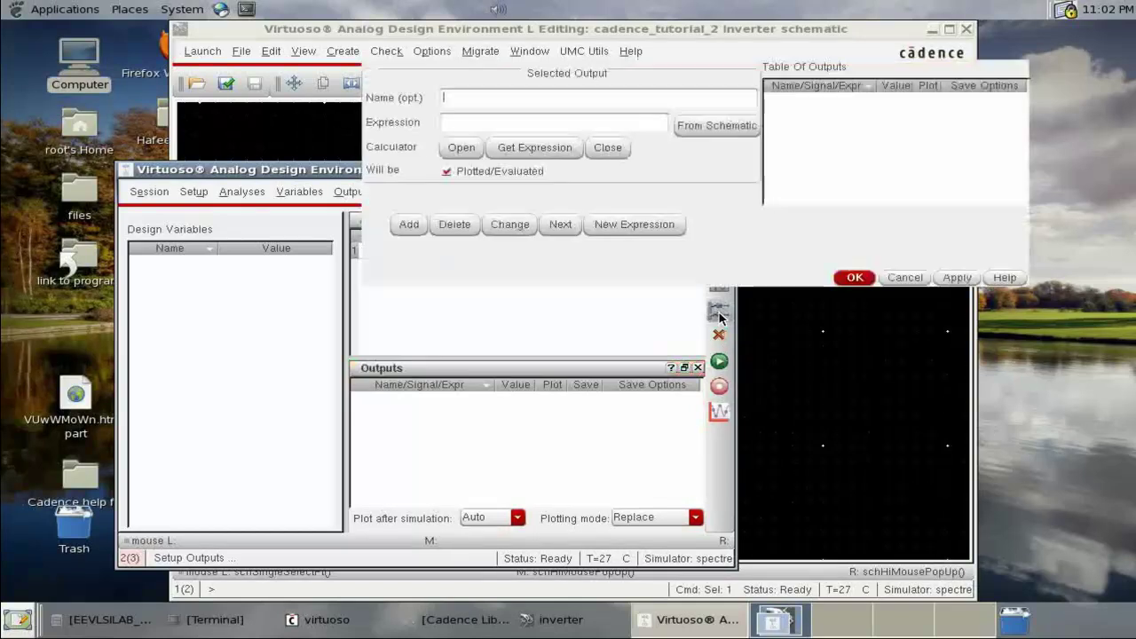
{"action": "left_click", "coordinate": [719, 126]}
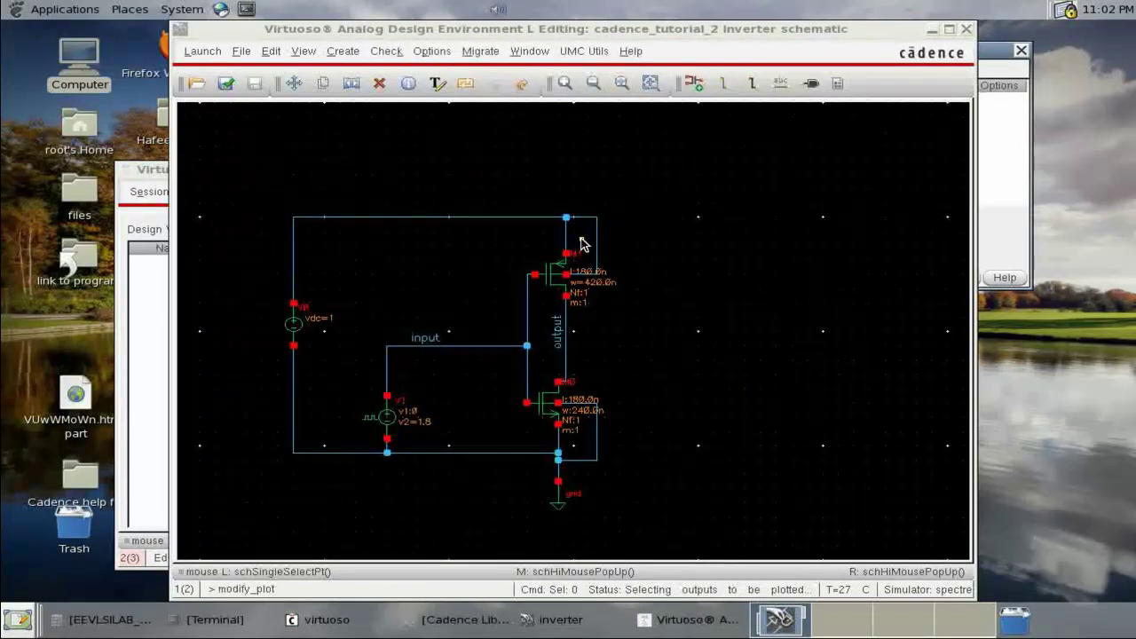
{"action": "left_click", "coordinate": [449, 349]}
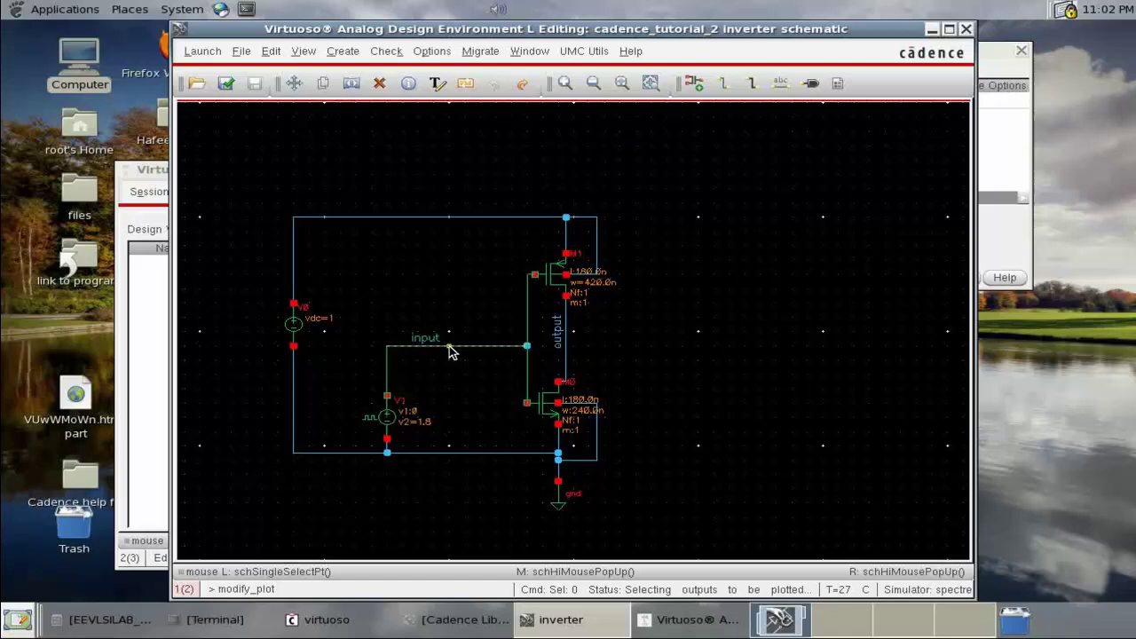
{"action": "left_click", "coordinate": [567, 349]}
{"action": "left_click", "coordinate": [993, 161]}
{"action": "left_click", "coordinate": [1021, 51]}
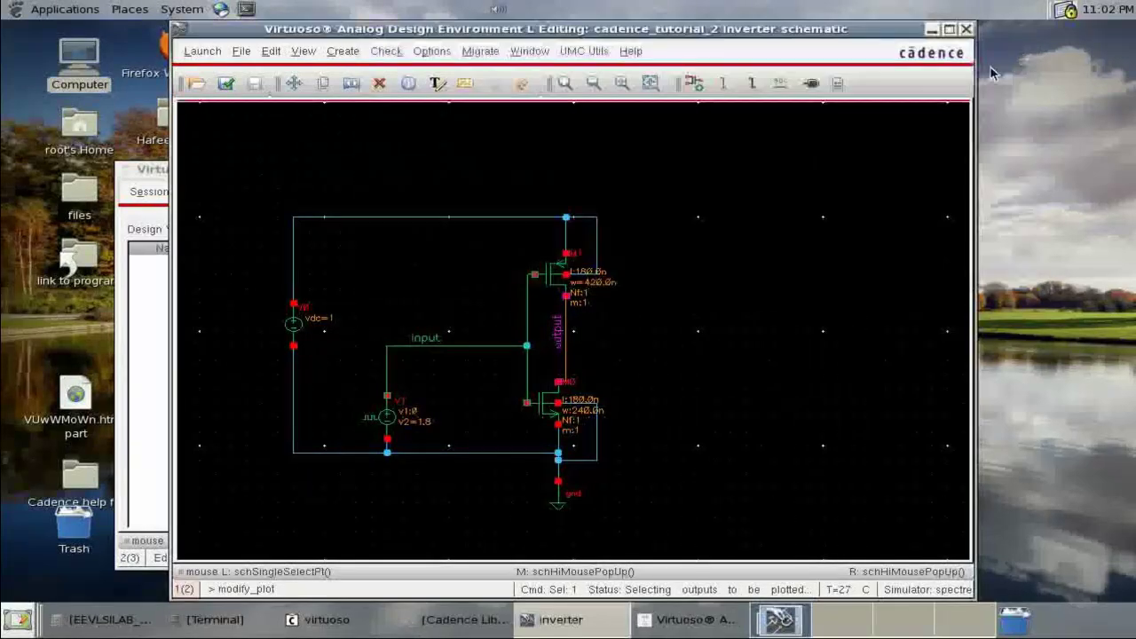
Return to the Analog Design Environment window, and netlist and run the simulation
{"action": "left_click", "coordinate": [697, 619]}
{"action": "left_click_drag", "start_coordinate": [519, 178], "coordinate": [574, 112]}
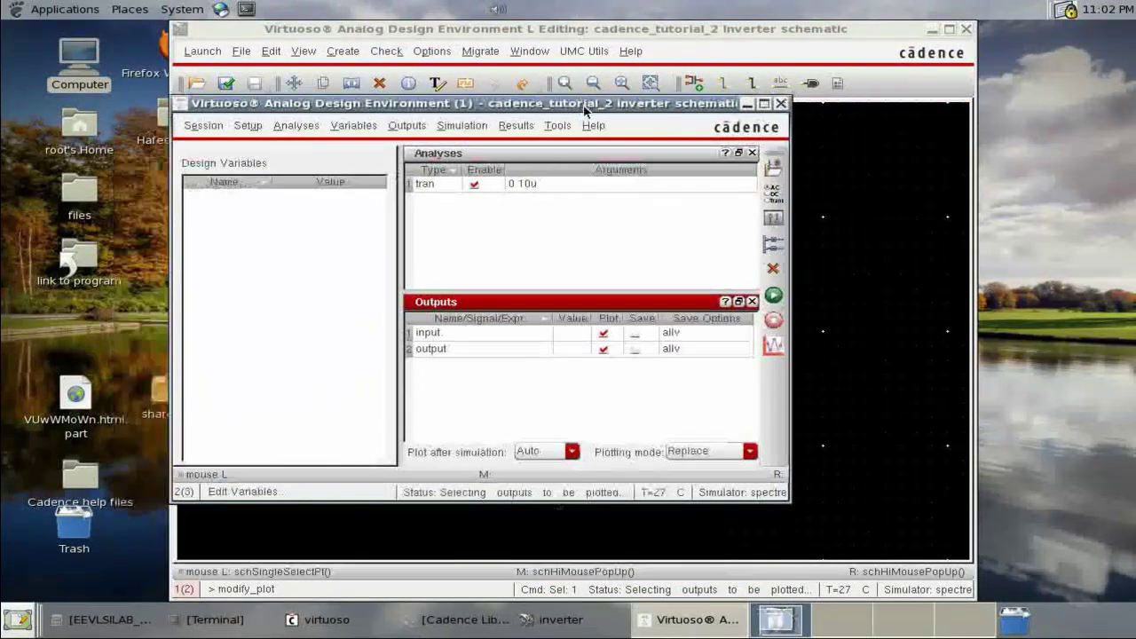
{"action": "left_click", "coordinate": [479, 337]}
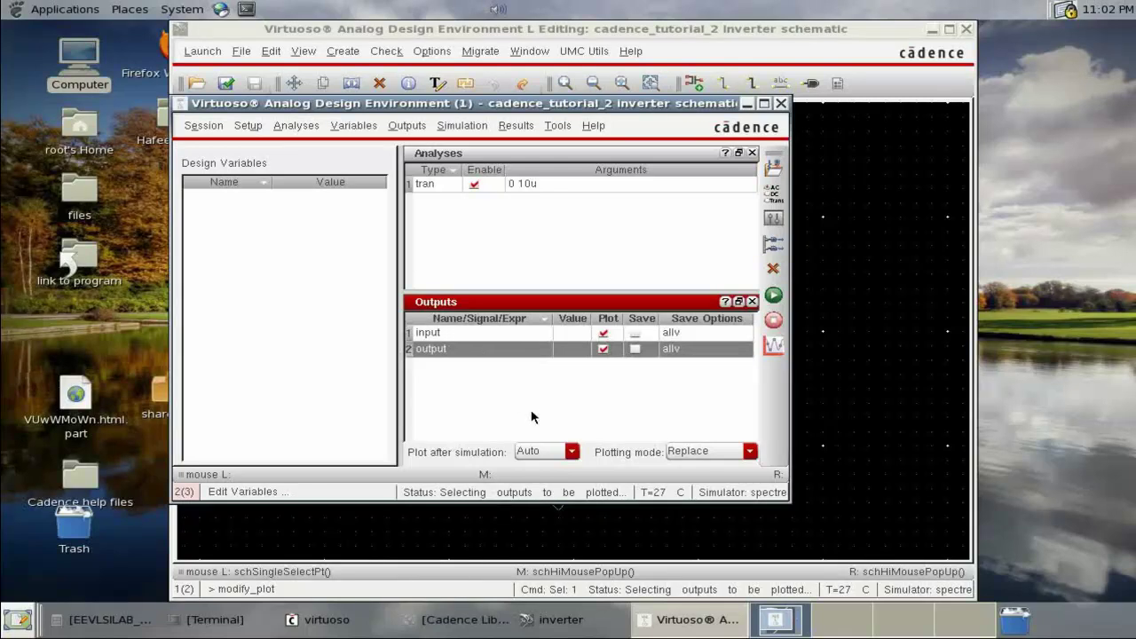
{"action": "left_click", "coordinate": [773, 296]}
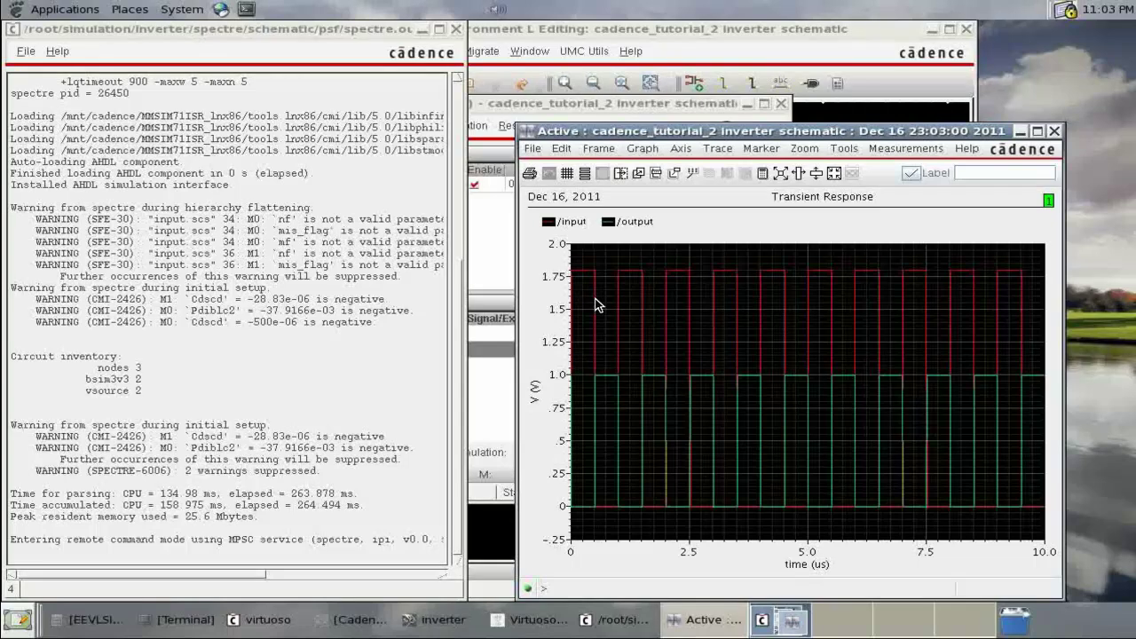
View the input and output waveforms in separate strips, and return to the combined plot
{"action": "left_click", "coordinate": [586, 173]}
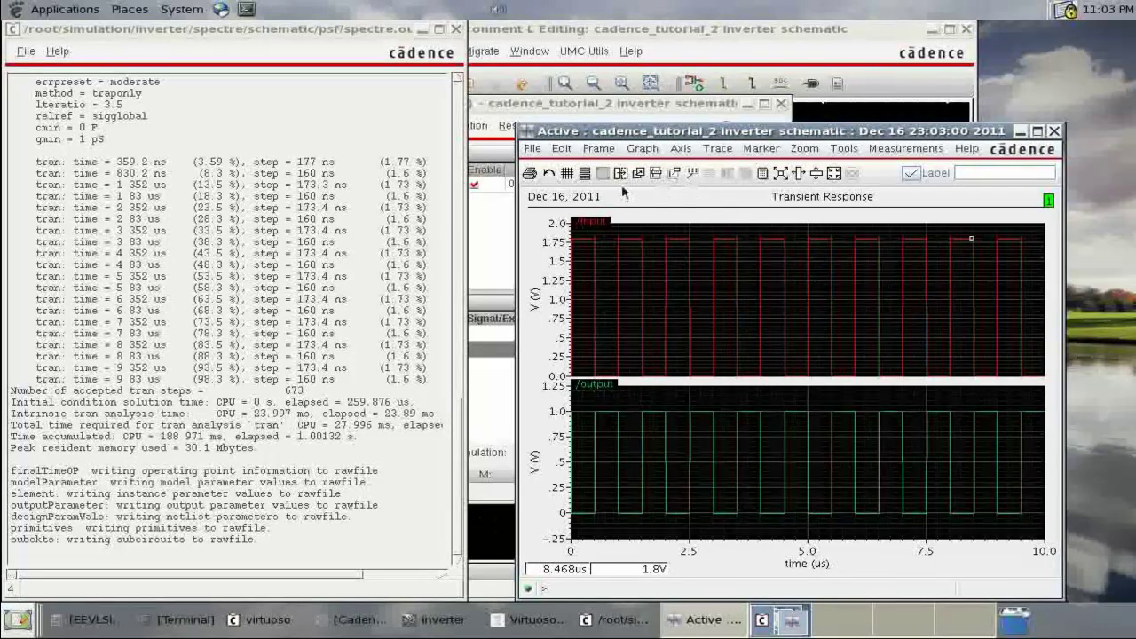
{"action": "left_click", "coordinate": [586, 173]}
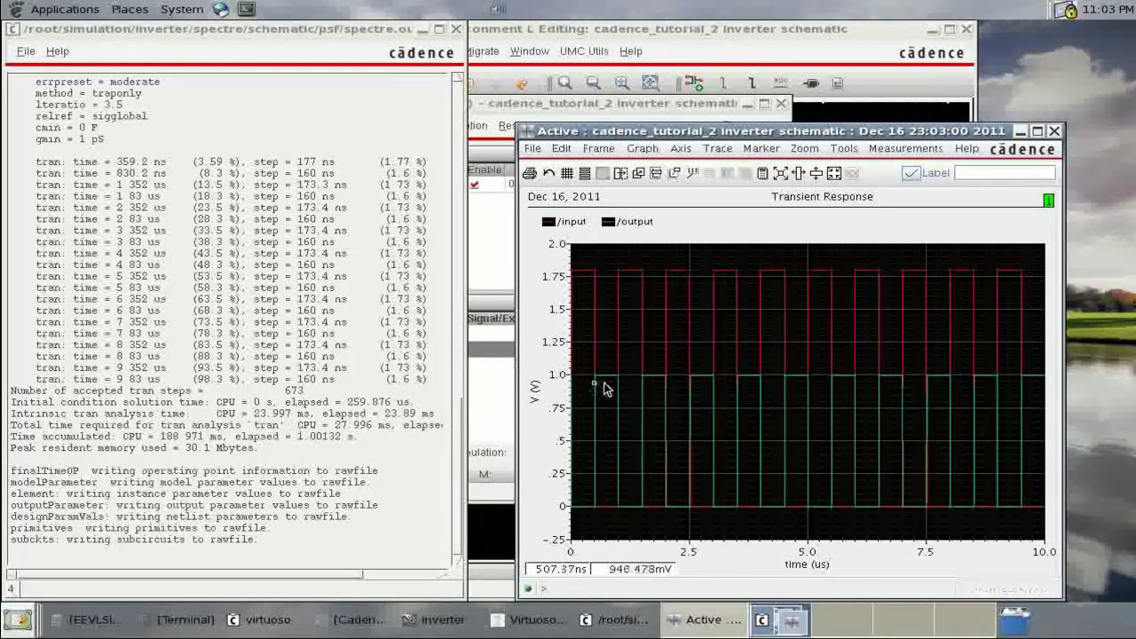
Close the simulation log and minimize the waveform and Analog Design Environment windows to return to the schematic
{"action": "left_click", "coordinate": [457, 28]}
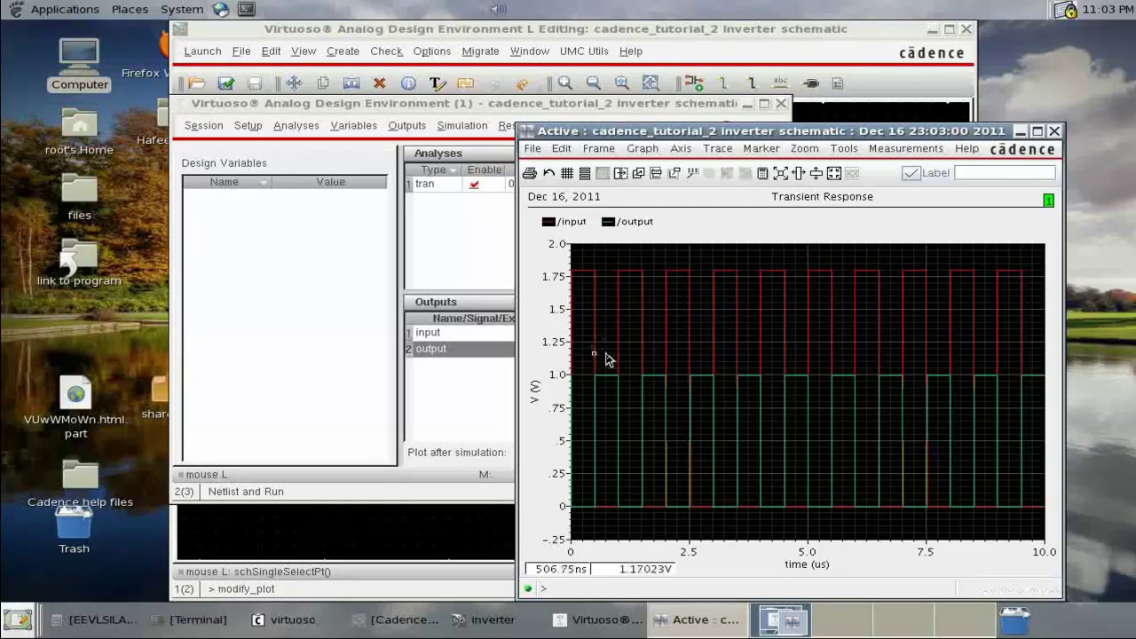
{"action": "left_click", "coordinate": [1020, 131]}
{"action": "left_click", "coordinate": [749, 104]}
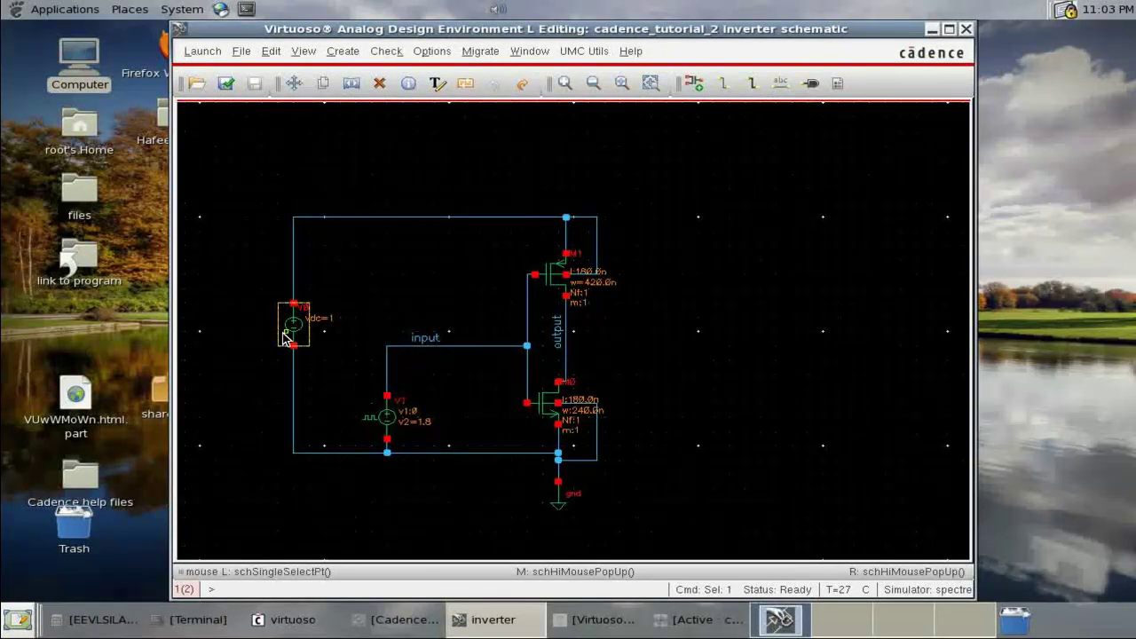
Set the supply source's DC voltage to 1.8 V, and check and save the schematic
{"action": "key", "text": "q"}
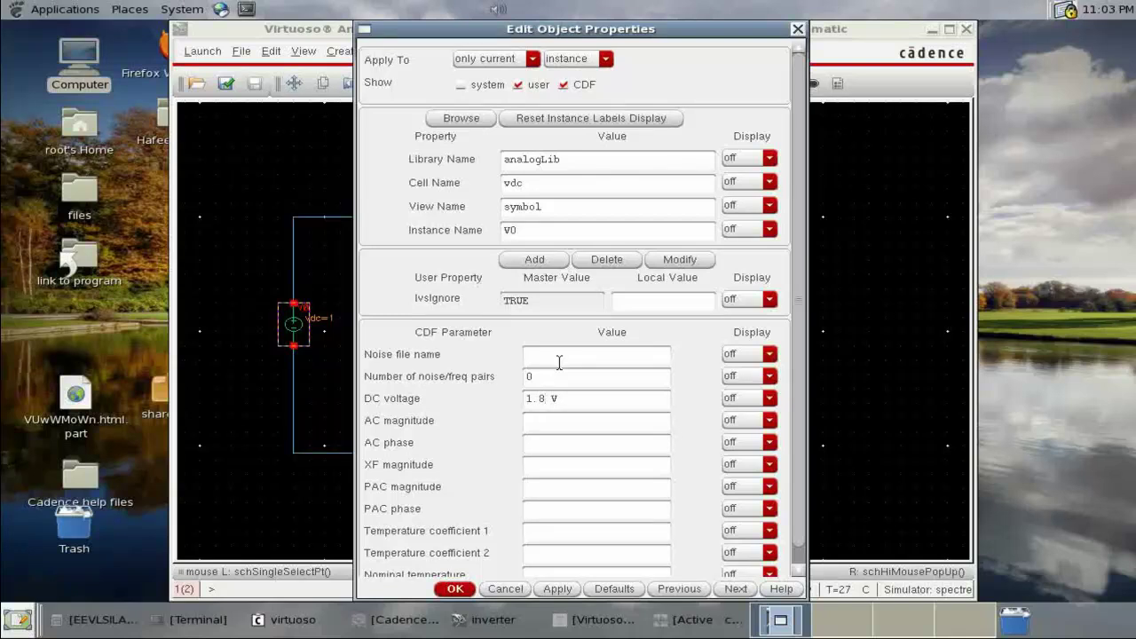
{"action": "left_click", "coordinate": [449, 591]}
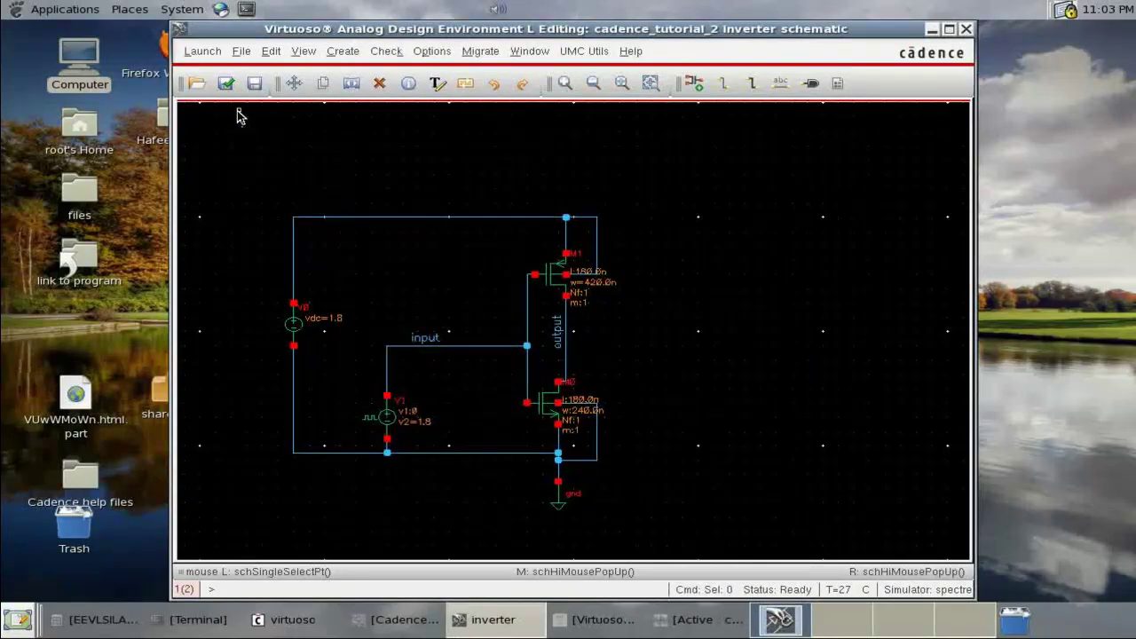
{"action": "left_click", "coordinate": [227, 82]}
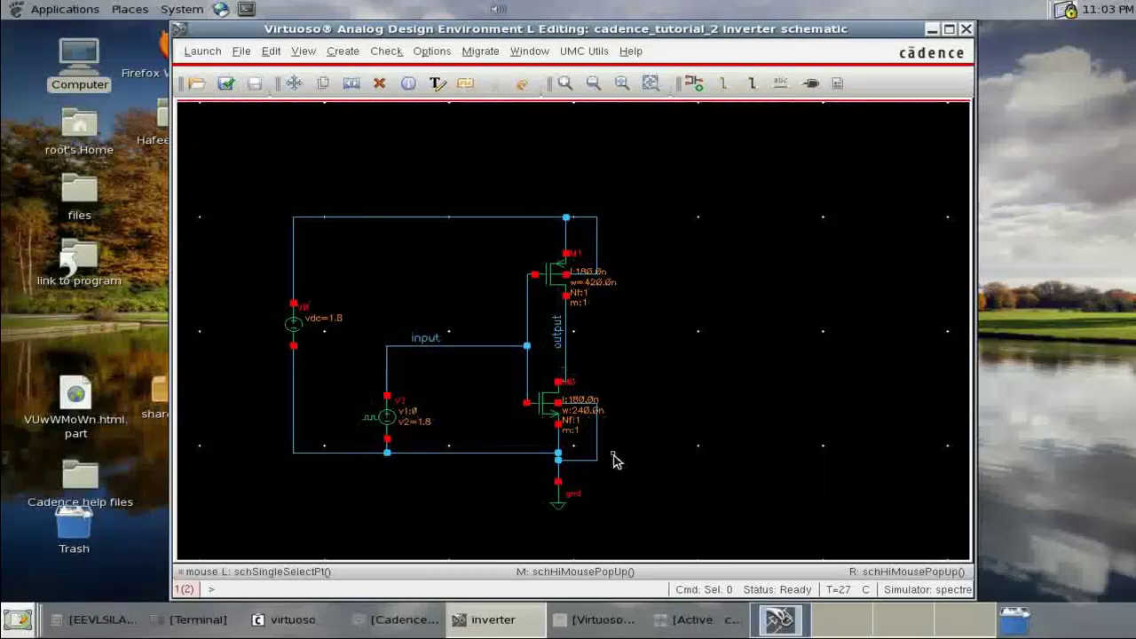
Return to the simulation environment, close the old waveform window, and netlist and run the simulation again
{"action": "left_click", "coordinate": [600, 619]}
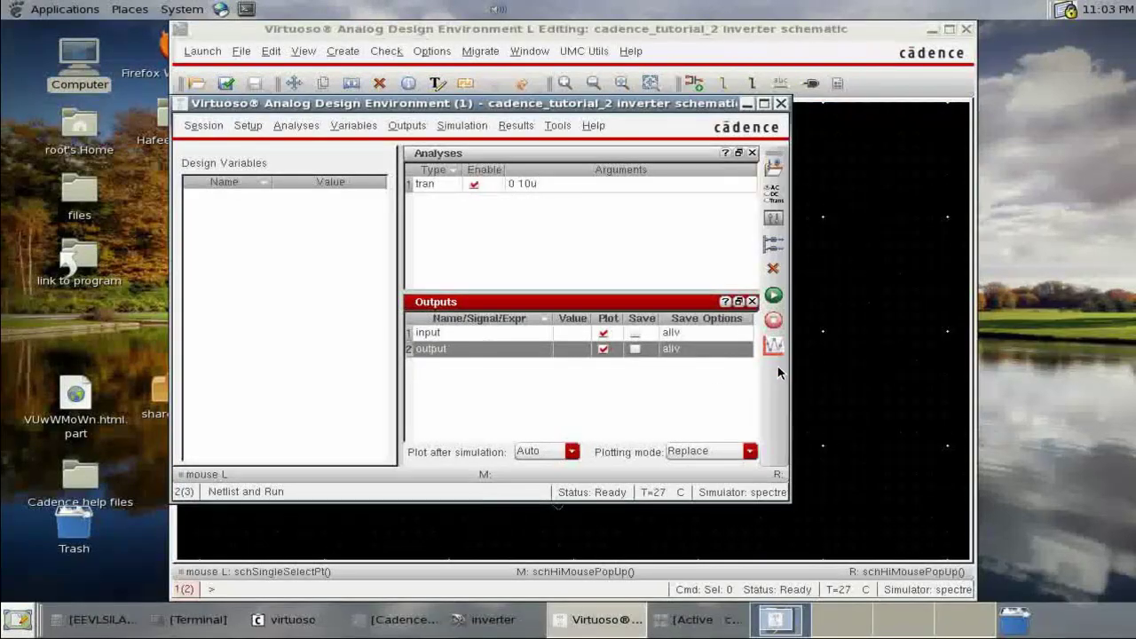
{"action": "left_click", "coordinate": [697, 619]}
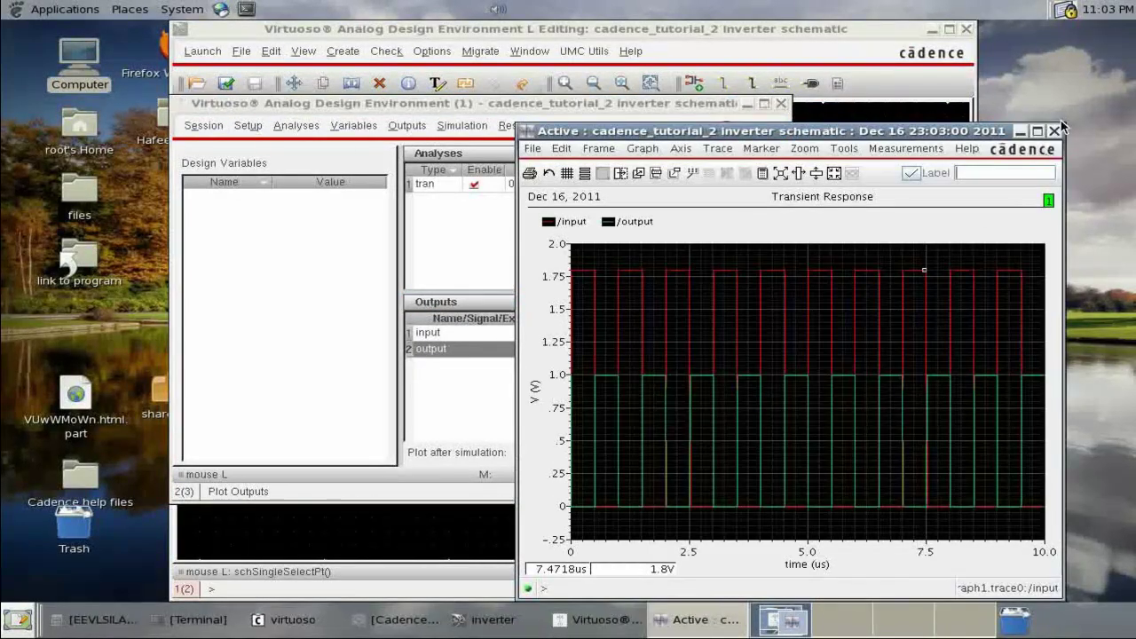
{"action": "left_click", "coordinate": [1056, 131]}
{"action": "left_click", "coordinate": [774, 295]}
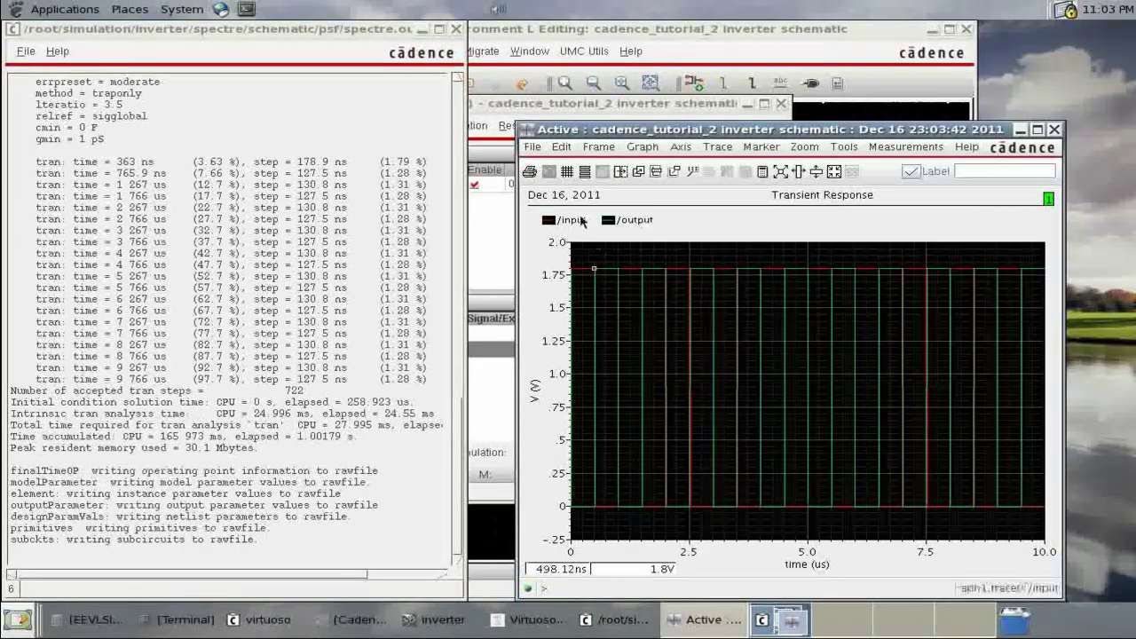
Split the new input and output waveforms into separate strips and inspect the transitions between about 2 and 5 µs
{"action": "left_click_drag", "start_coordinate": [910, 132], "coordinate": [750, 73]}
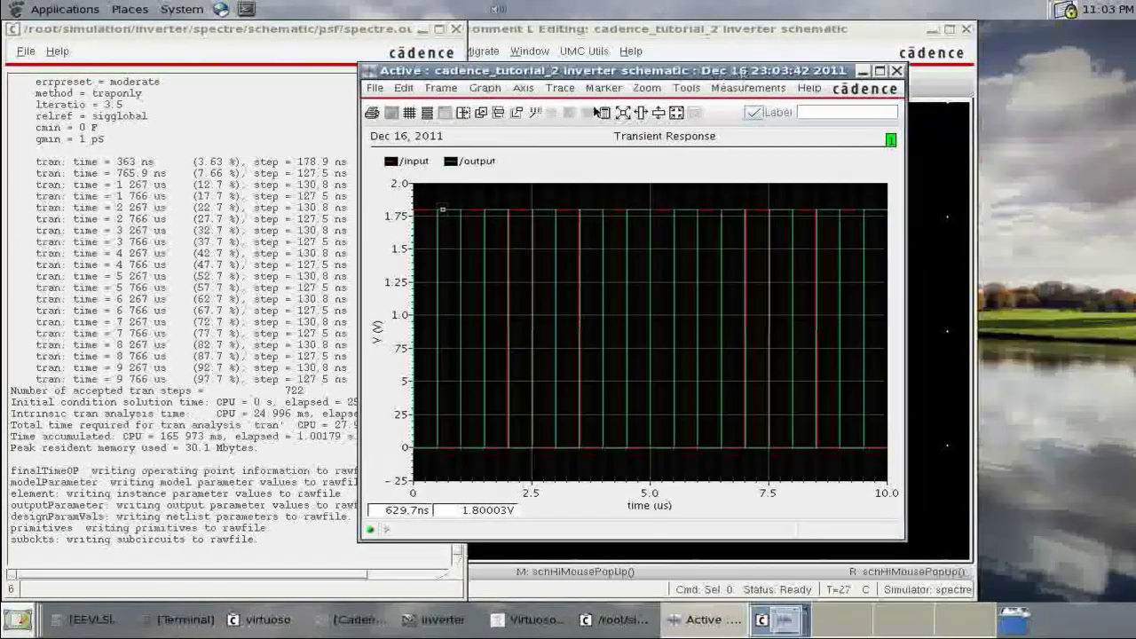
{"action": "left_click", "coordinate": [427, 113]}
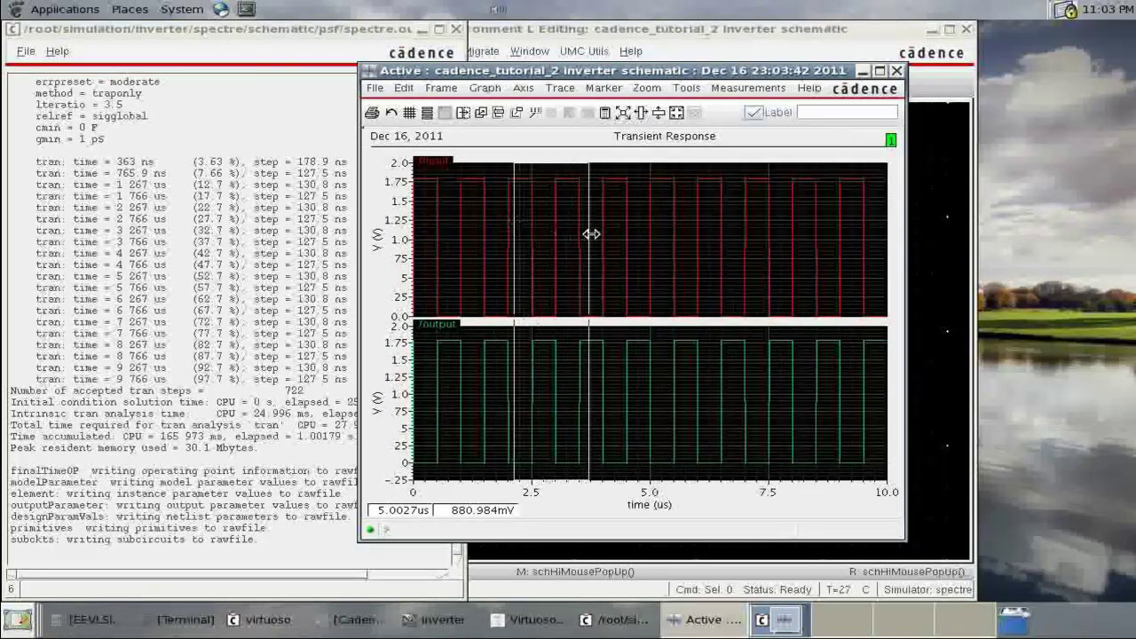
{"action": "scroll", "coordinate": [645, 240], "scroll_direction": "up", "scroll_amount": 2}
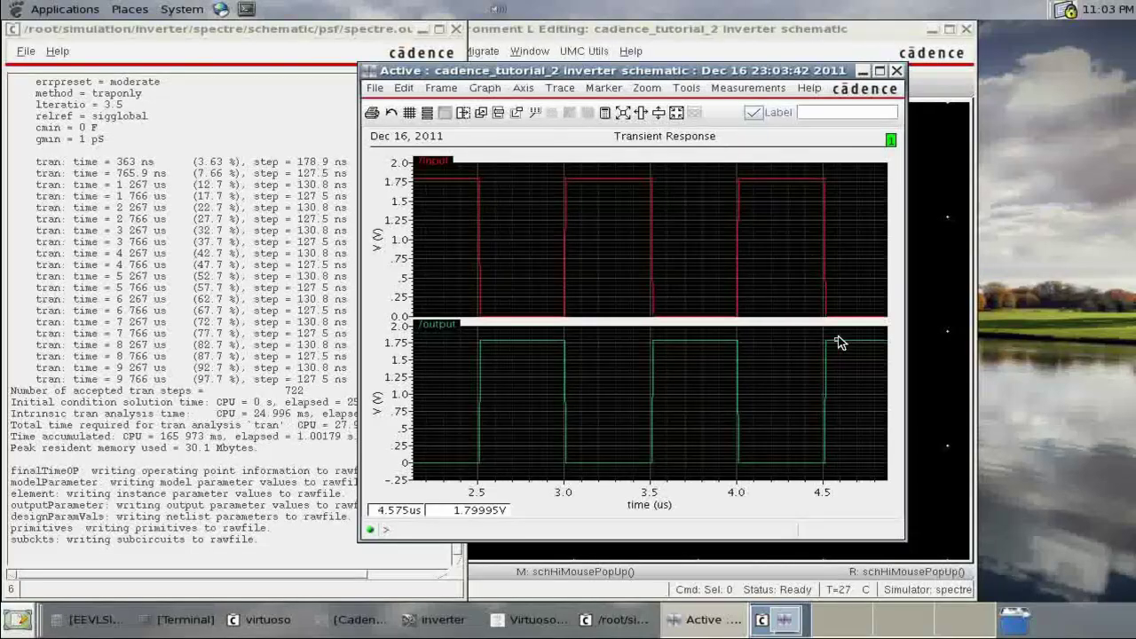
{"action": "left_click", "coordinate": [676, 112]}
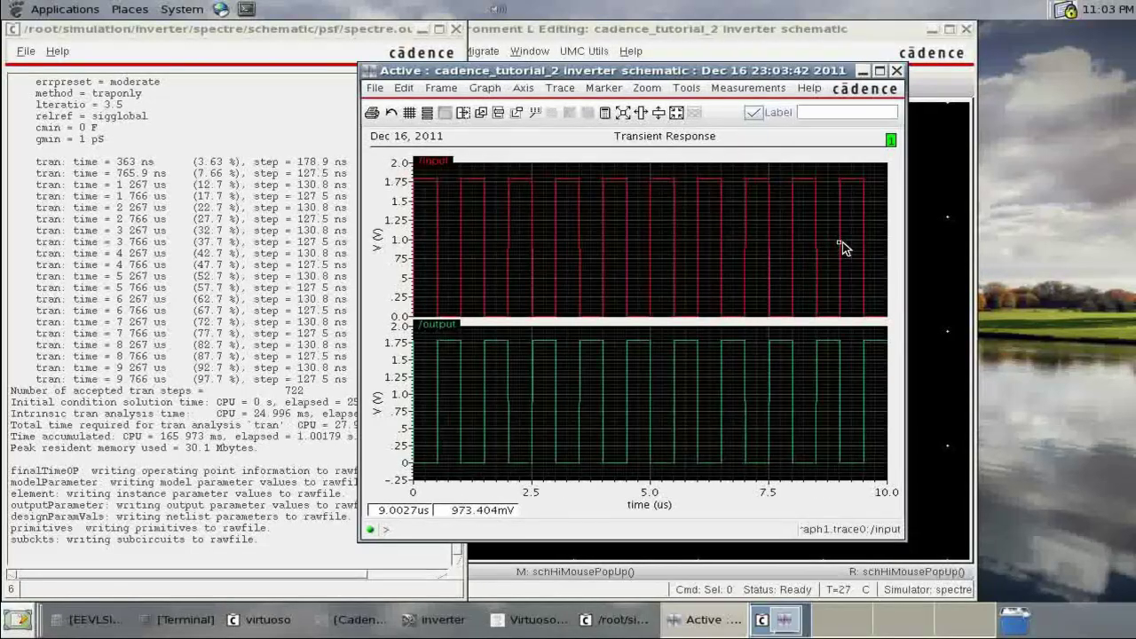
Close the waveform window and the simulation log, and minimize the simulation environment to get back to the schematic
{"action": "left_click", "coordinate": [896, 70]}
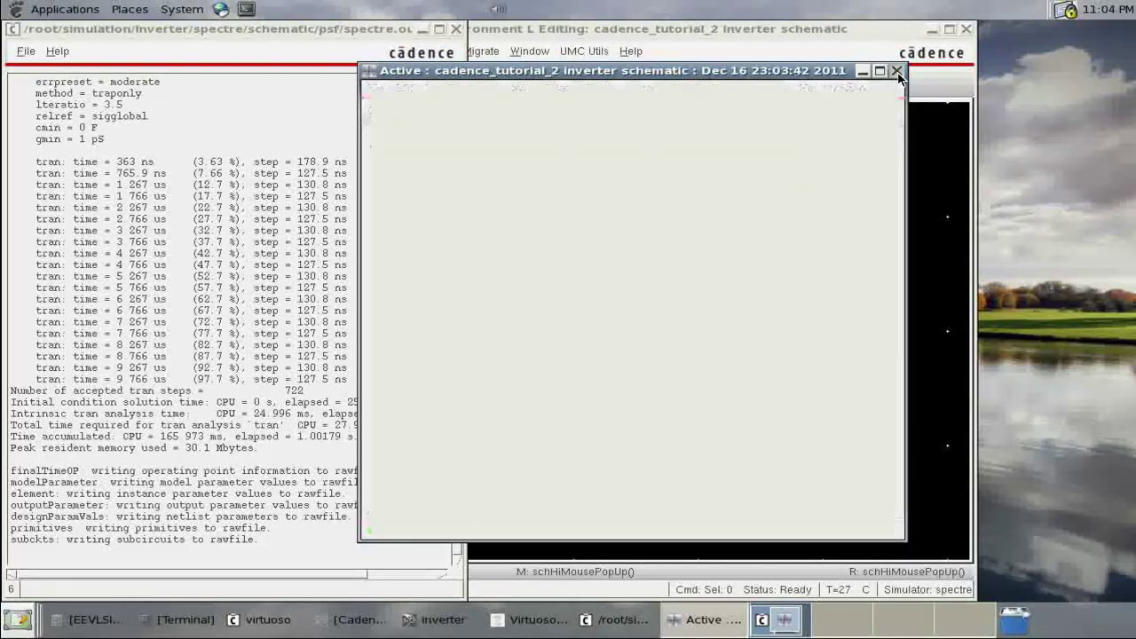
{"action": "left_click", "coordinate": [456, 29]}
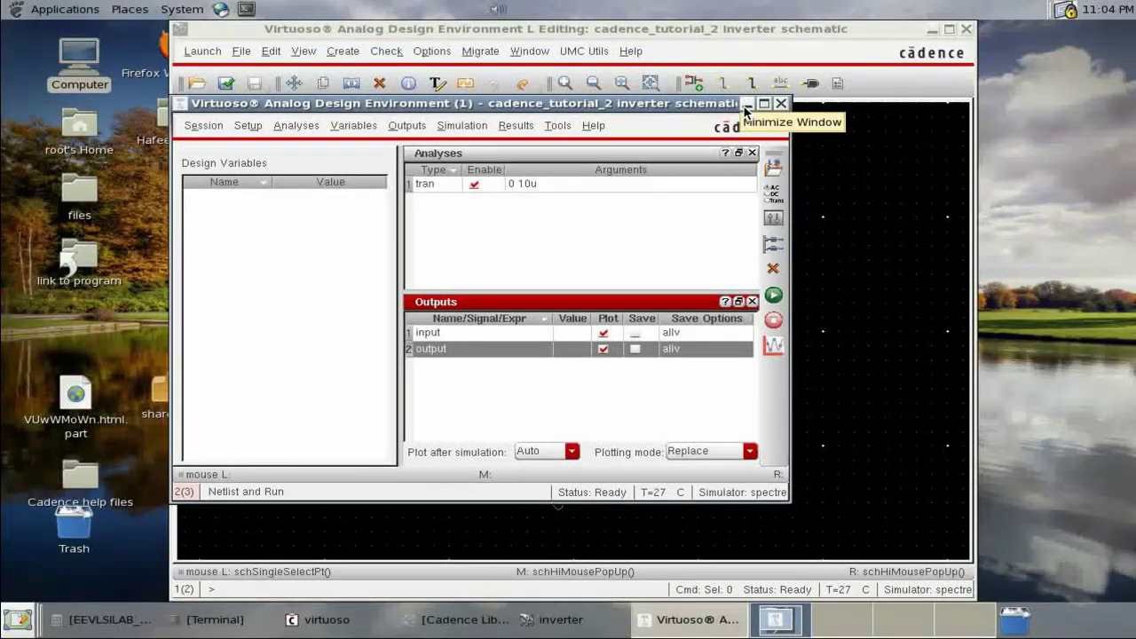
{"action": "left_click", "coordinate": [747, 105]}
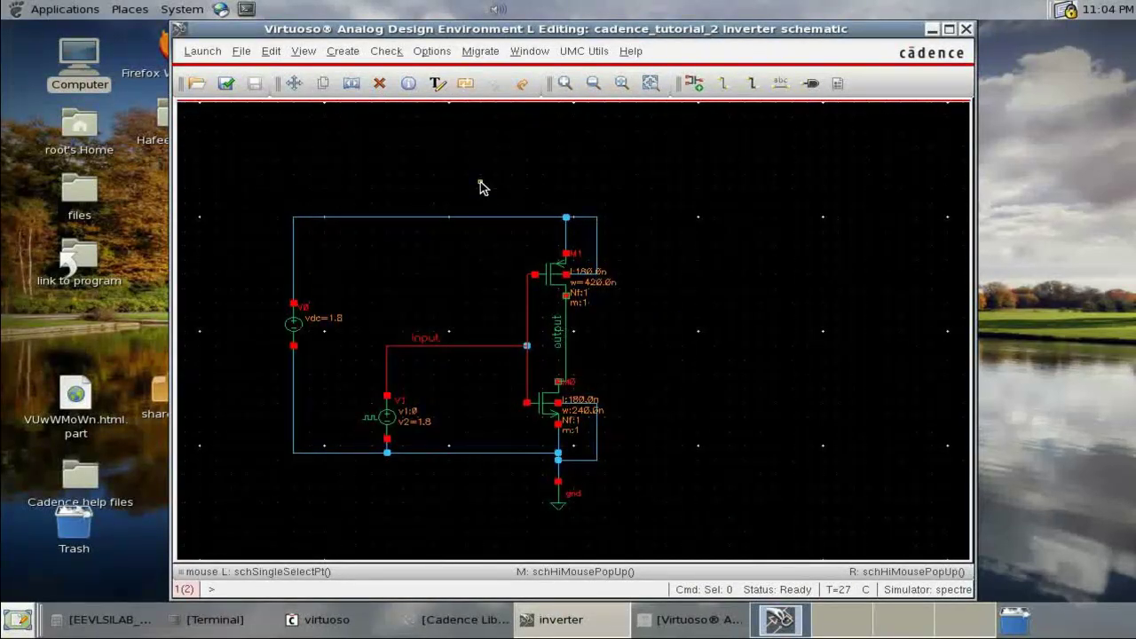
Delete the DC supply source and the pulse source from the inverter schematic
{"action": "left_click_drag", "start_coordinate": [479, 184], "coordinate": [646, 483]}
{"action": "left_click", "coordinate": [770, 400]}
{"action": "key", "text": "Delete"}
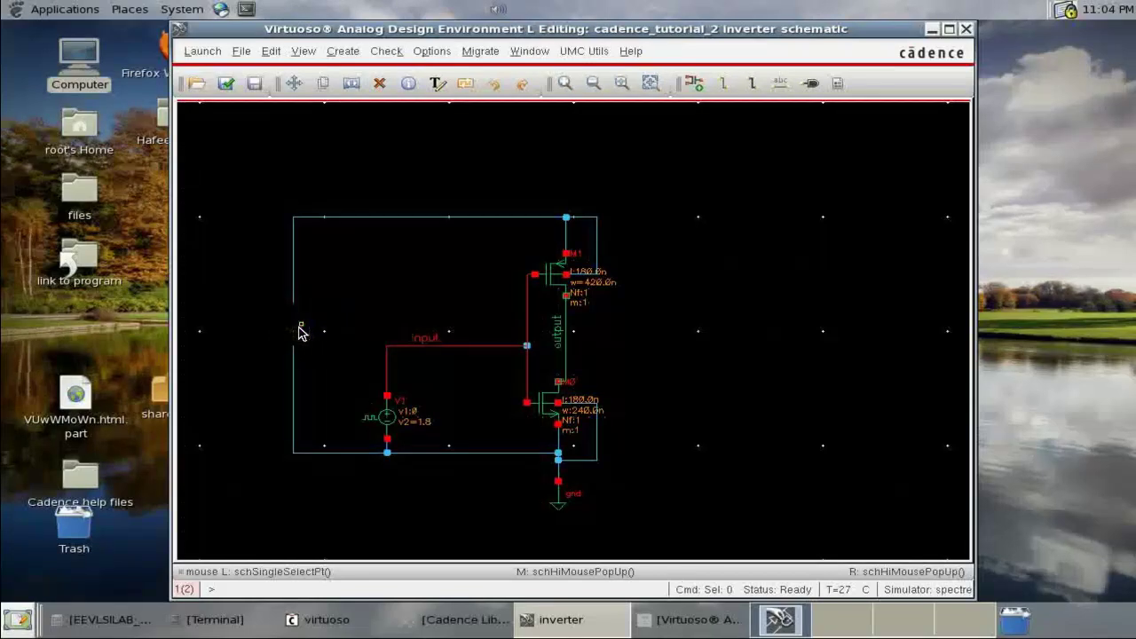
{"action": "left_click", "coordinate": [383, 406]}
{"action": "key", "text": "Delete"}
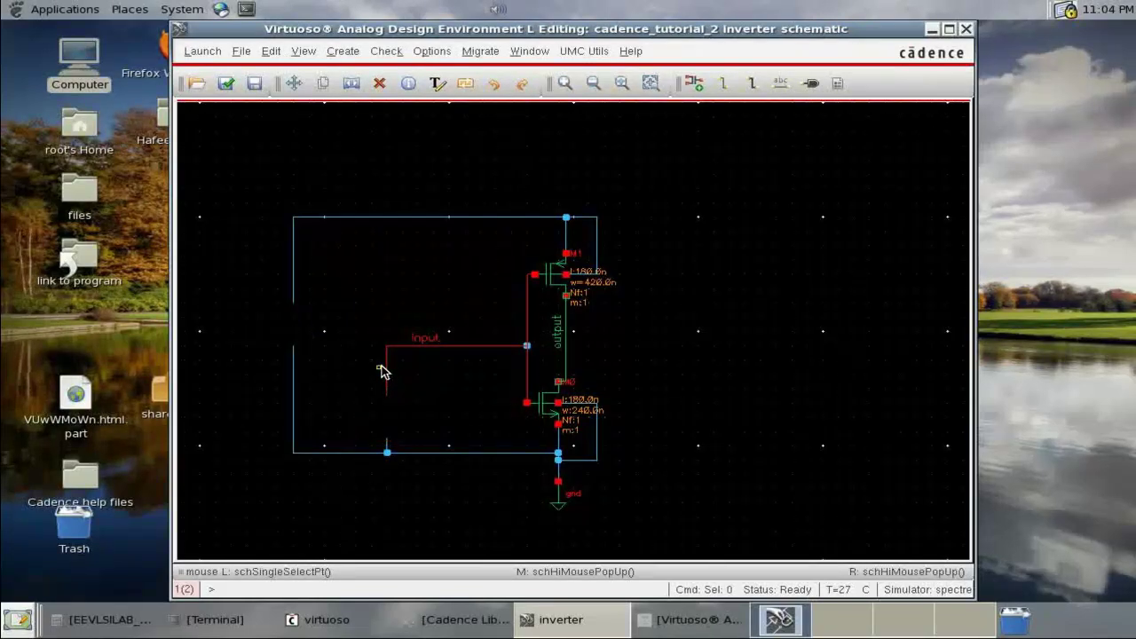
Delete the leftover supply, ground and source wires outside the inverter, and the gnd symbol
{"action": "key", "text": "Delete"}
{"action": "left_click", "coordinate": [391, 451]}
{"action": "left_click", "coordinate": [365, 453]}
{"action": "left_click", "coordinate": [294, 431]}
{"action": "left_click", "coordinate": [294, 270]}
{"action": "left_click", "coordinate": [343, 218]}
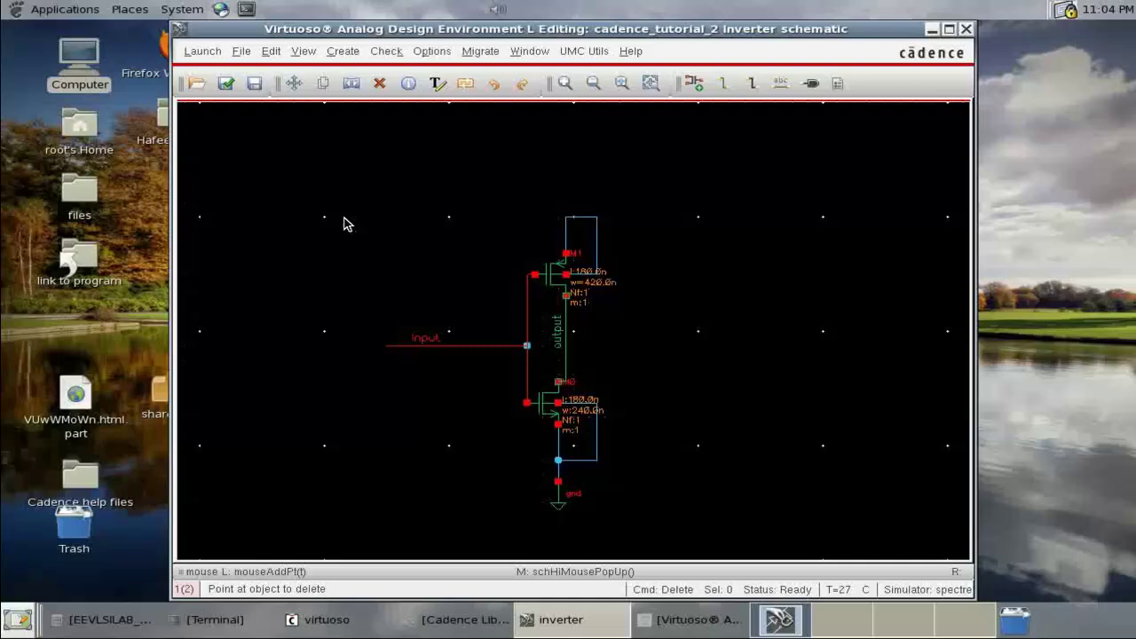
{"action": "left_click", "coordinate": [559, 505]}
Place a pin named input with direction input at the open end of the input wire
{"action": "left_click", "coordinate": [811, 84]}
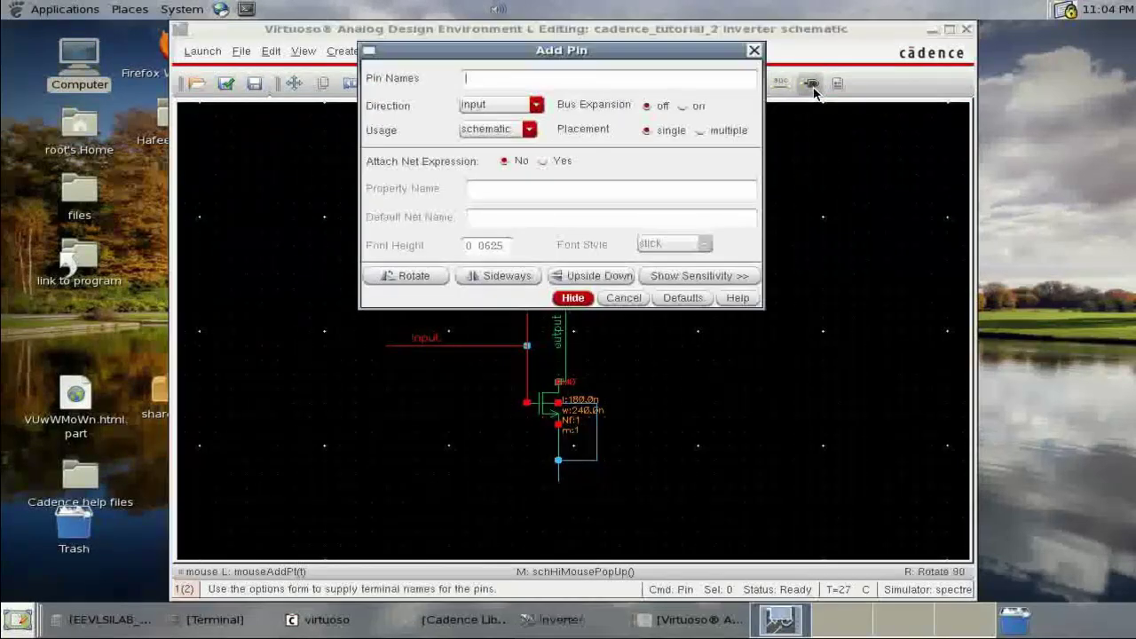
{"action": "left_click_drag", "start_coordinate": [583, 50], "coordinate": [612, 181]}
{"action": "left_click", "coordinate": [565, 235]}
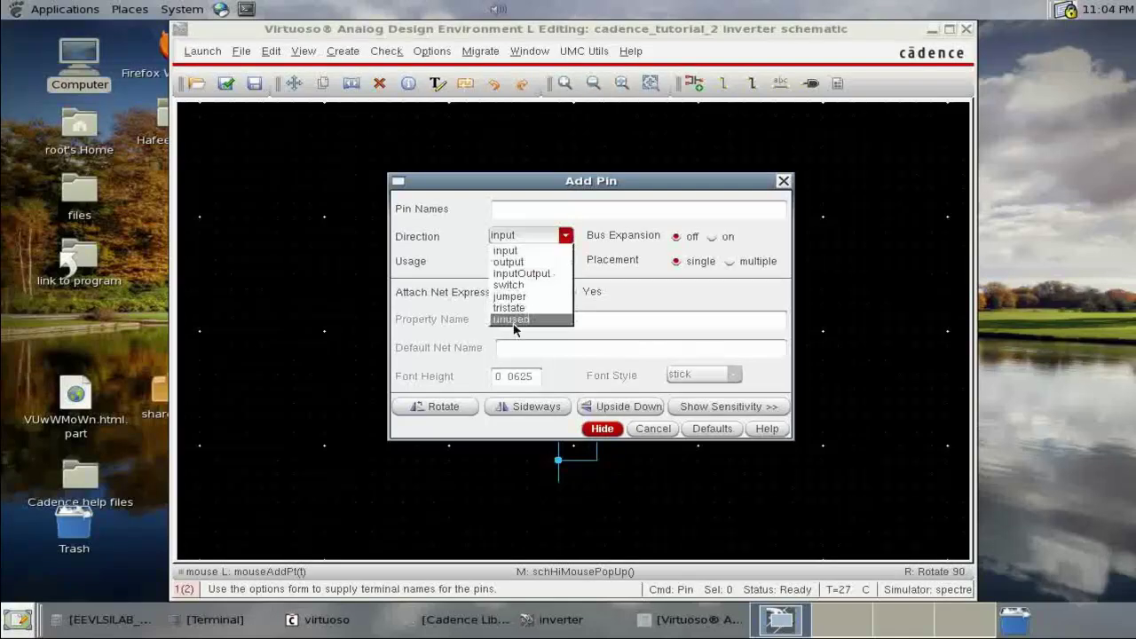
{"action": "left_click", "coordinate": [505, 250]}
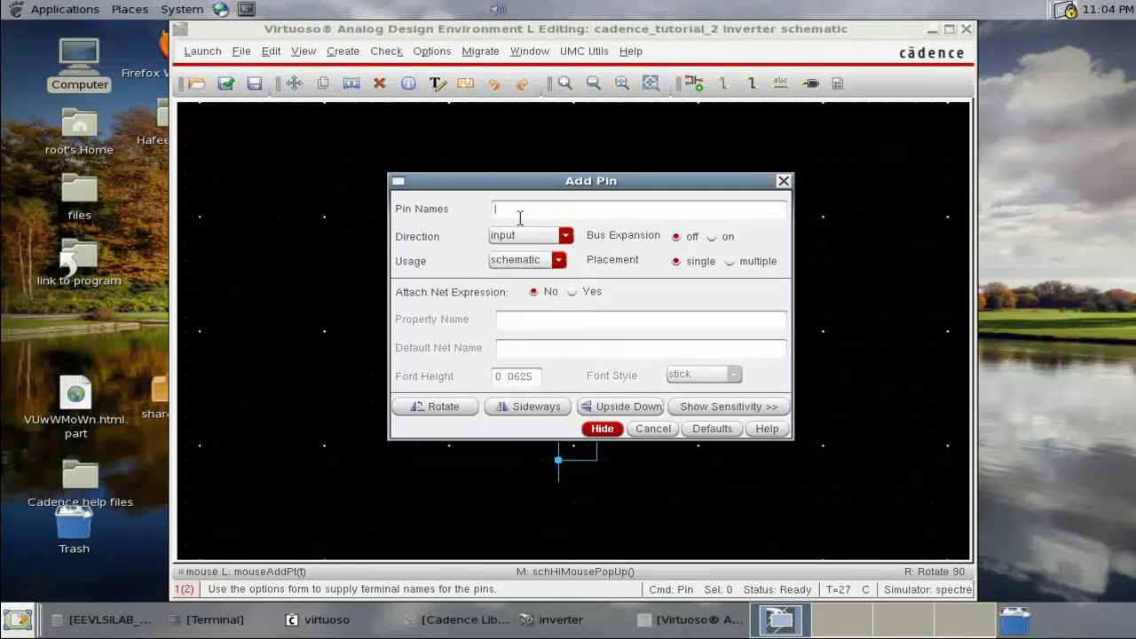
{"action": "type", "text": "input"}
{"action": "left_click", "coordinate": [601, 429]}
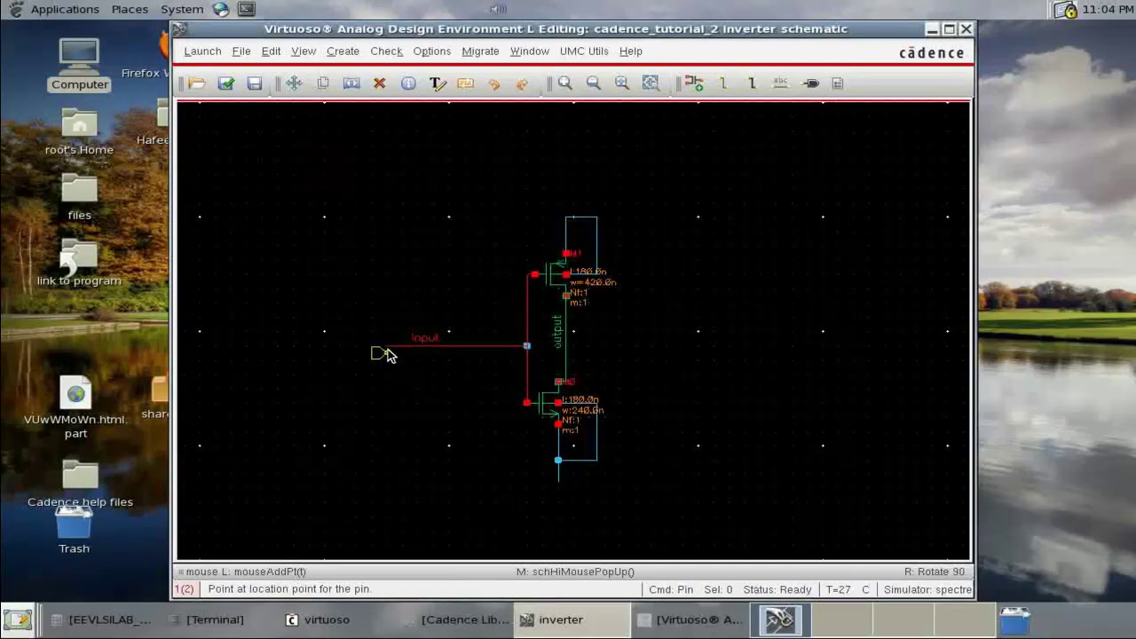
{"action": "left_click", "coordinate": [385, 348]}
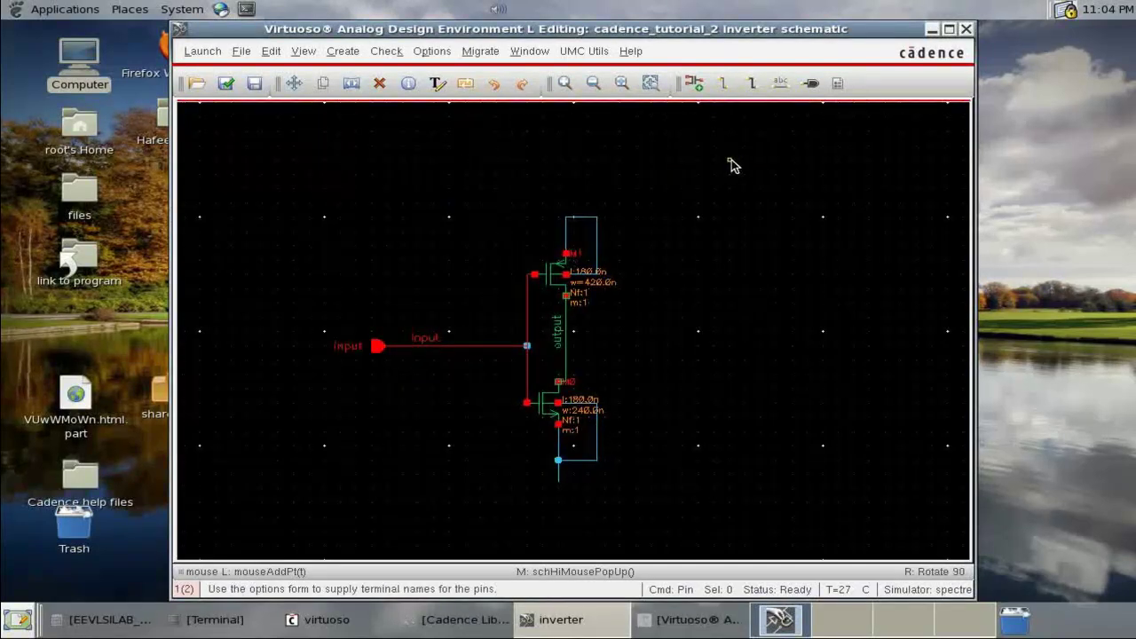
Place a pin named output with direction output beside the wire joining the two transistor drains
{"action": "left_click", "coordinate": [805, 87]}
{"action": "left_click", "coordinate": [565, 235]}
{"action": "left_click", "coordinate": [511, 263]}
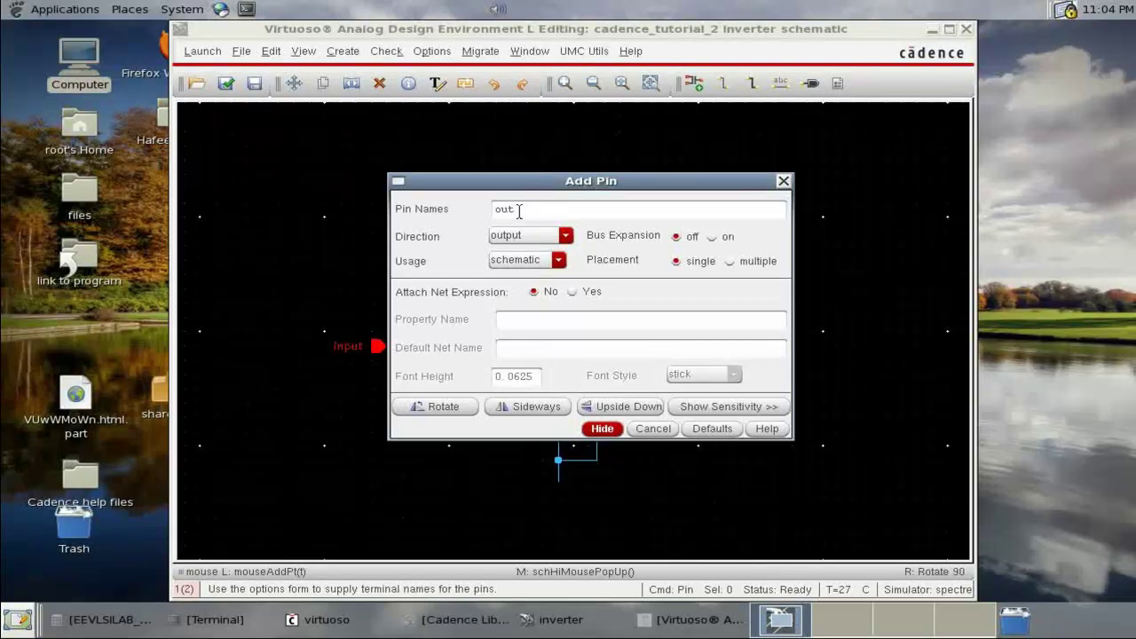
{"action": "left_click", "coordinate": [591, 433]}
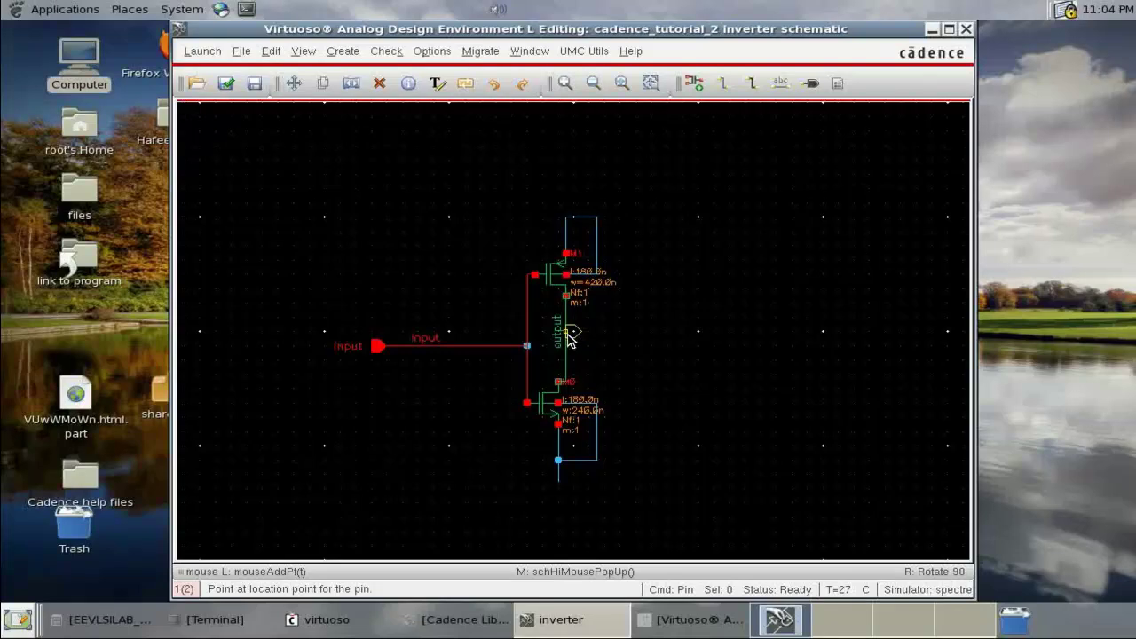
{"action": "left_click", "coordinate": [615, 332]}
{"action": "key", "text": "Escape"}
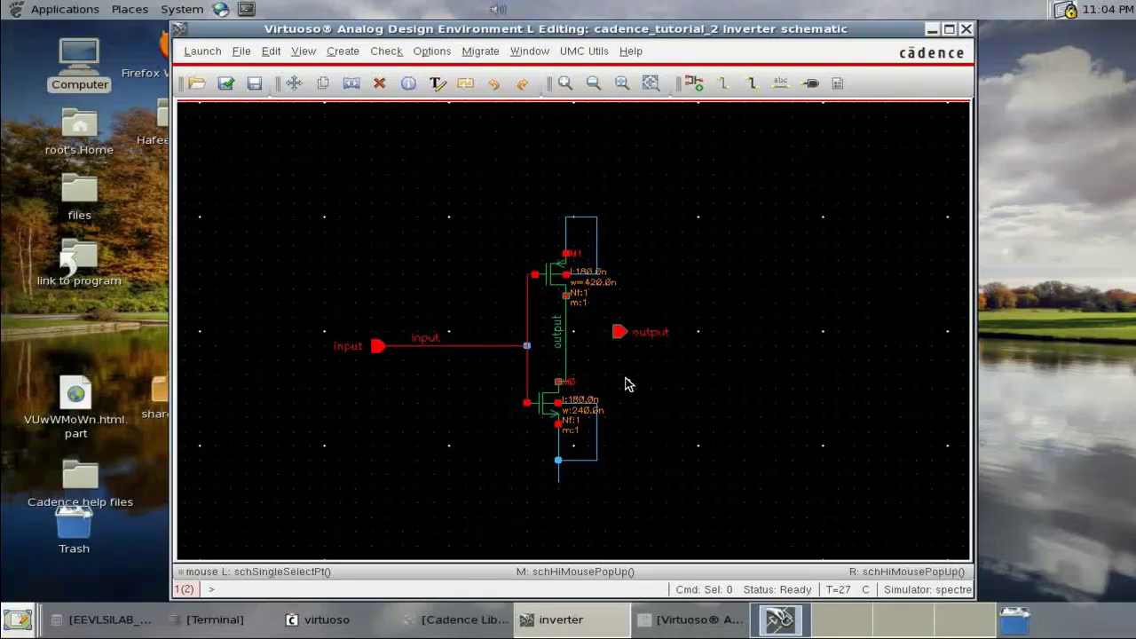
Wire the output pin to the net between the two transistor drains
{"action": "key", "text": "w"}
{"action": "left_click", "coordinate": [620, 332]}
{"action": "left_click", "coordinate": [566, 332]}
{"action": "key", "text": "Escape"}
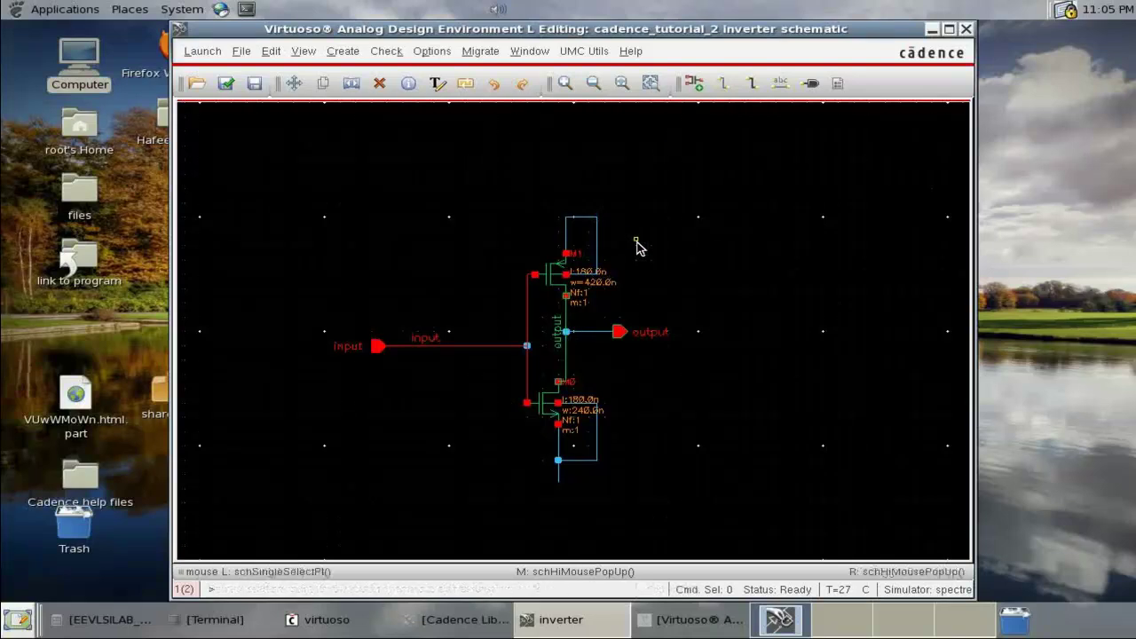
Place a pin named vdd with direction inputOutput on the wire above the PMOS transistor
{"action": "left_click", "coordinate": [809, 82]}
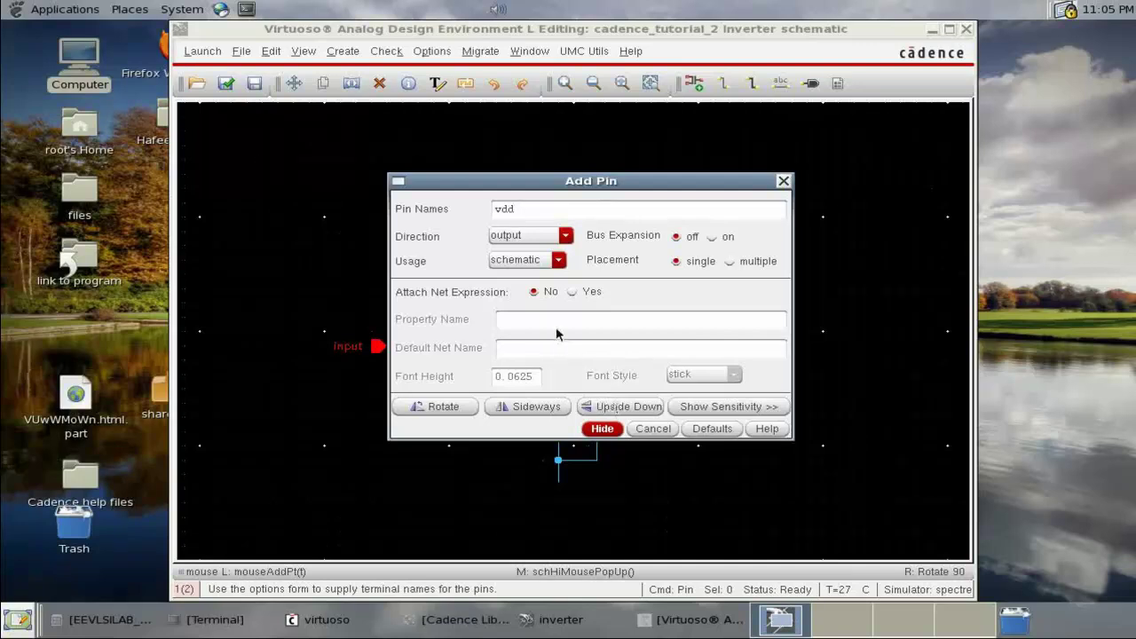
{"action": "left_click", "coordinate": [535, 236]}
{"action": "left_click", "coordinate": [532, 265]}
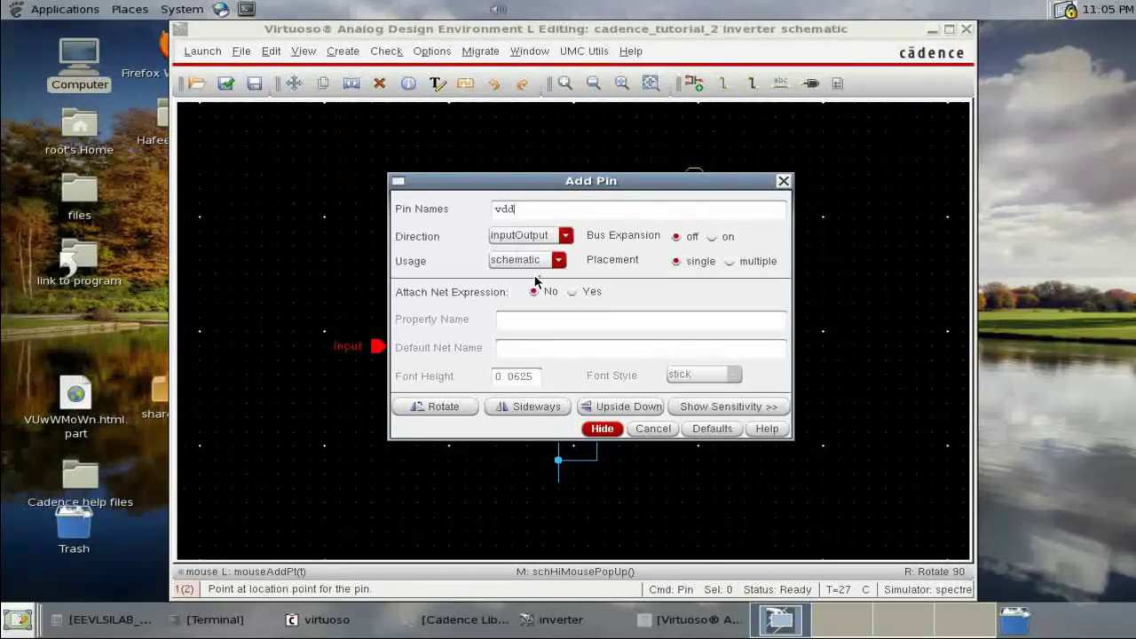
{"action": "left_click", "coordinate": [603, 429]}
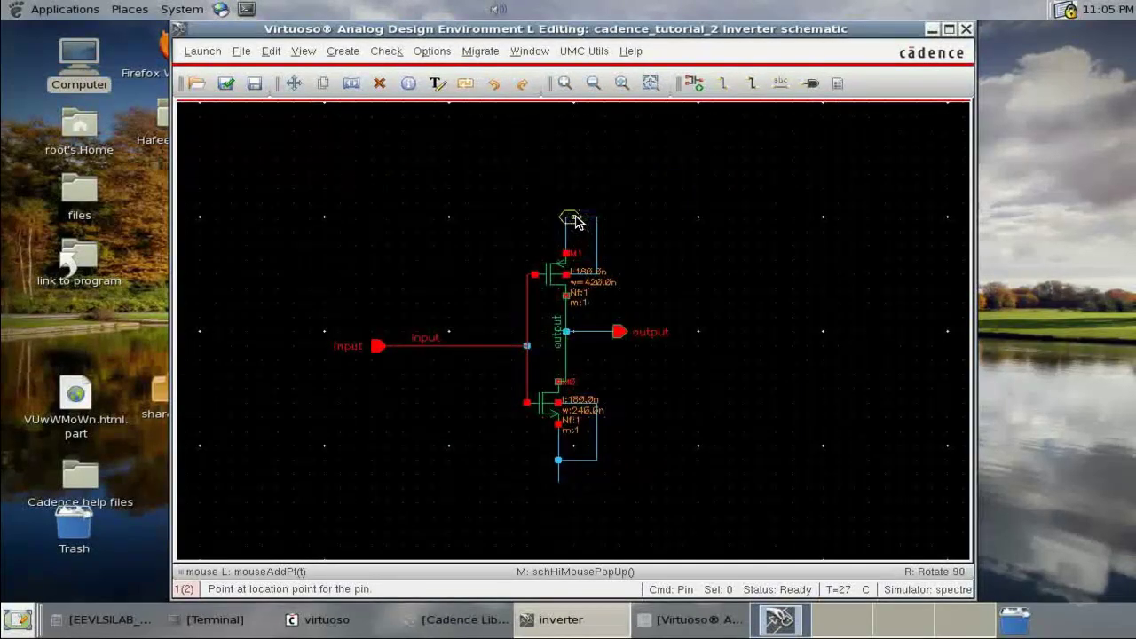
{"action": "left_click", "coordinate": [568, 220]}
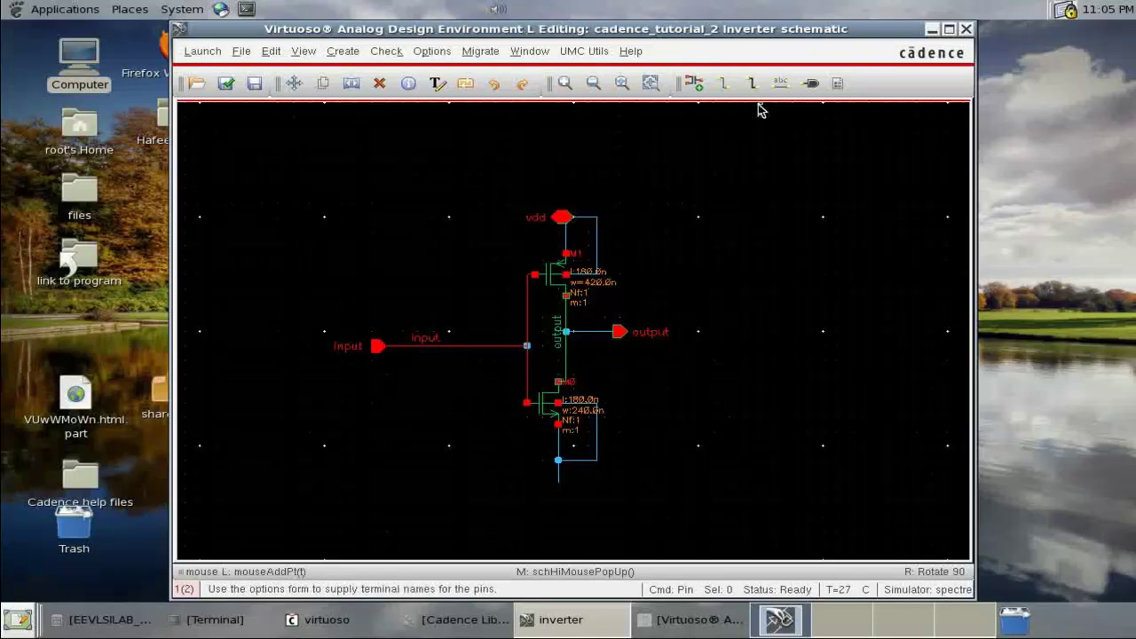
Place an inputOutput pin named gnd at the wire end below the NMOS transistor, and check and save the schematic
{"action": "left_click", "coordinate": [810, 83]}
{"action": "type", "text": "gnd"}
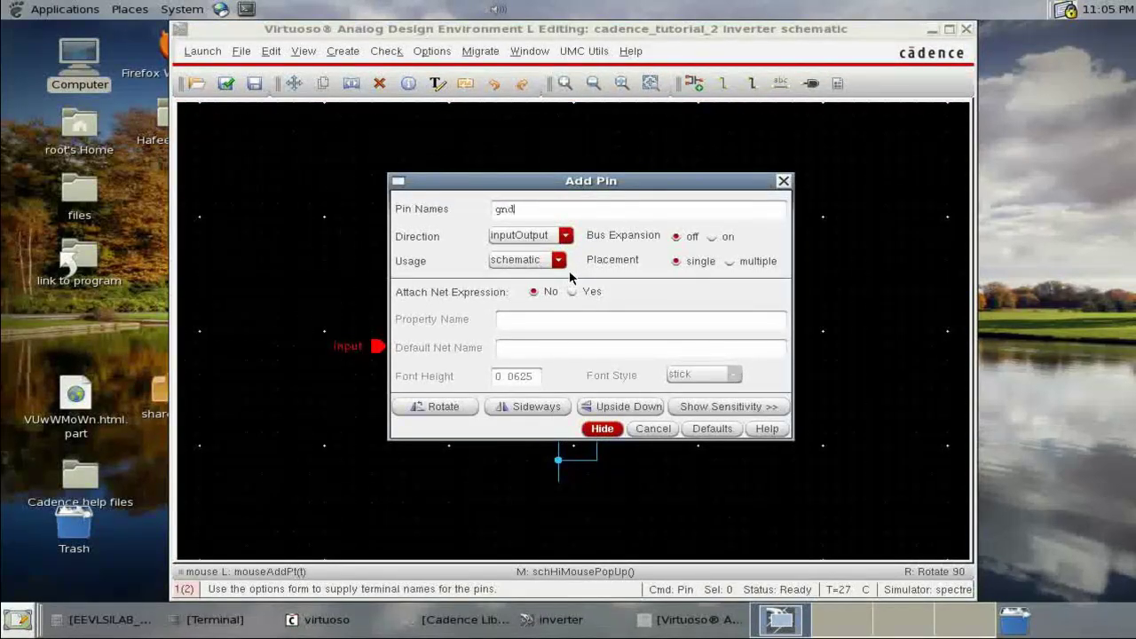
{"action": "left_click", "coordinate": [602, 430]}
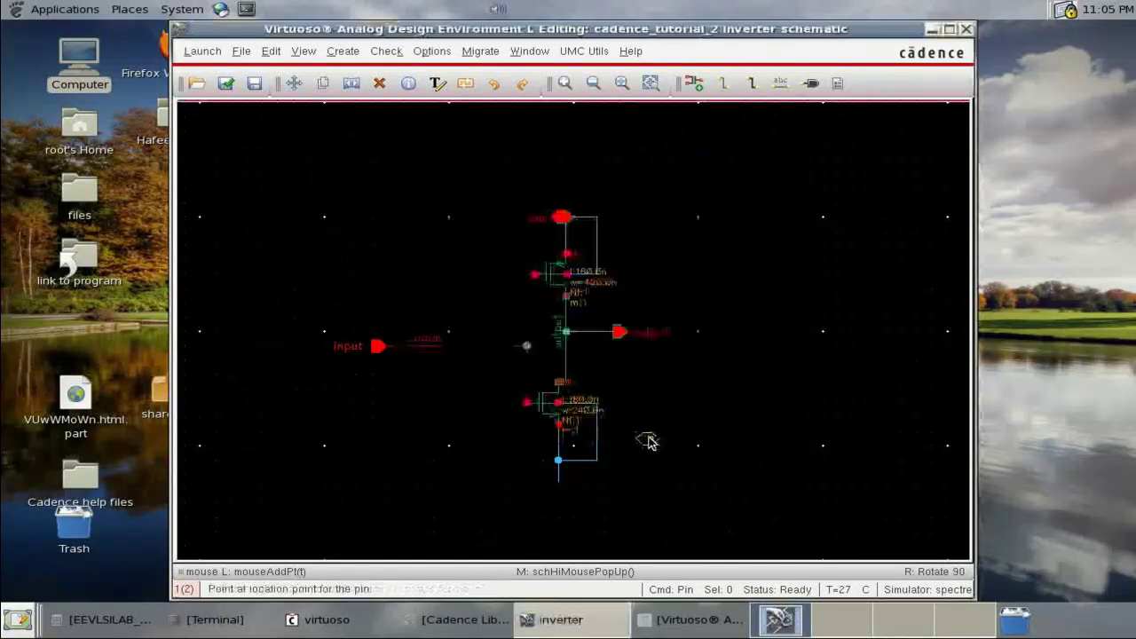
{"action": "left_click", "coordinate": [554, 481]}
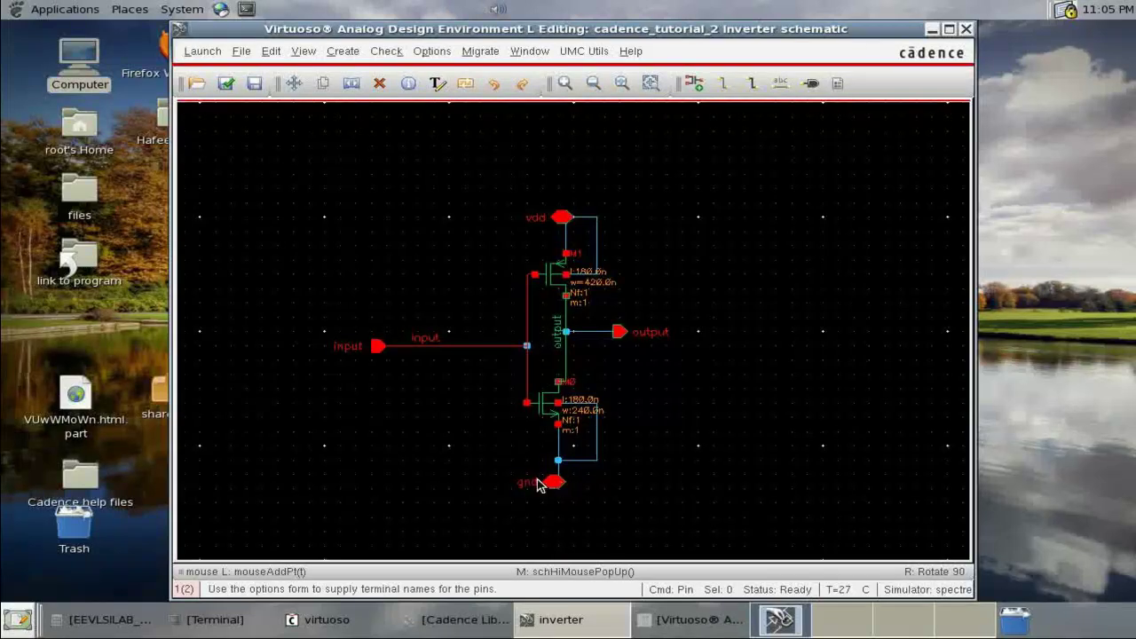
{"action": "key", "text": "Escape"}
{"action": "left_click", "coordinate": [226, 83]}
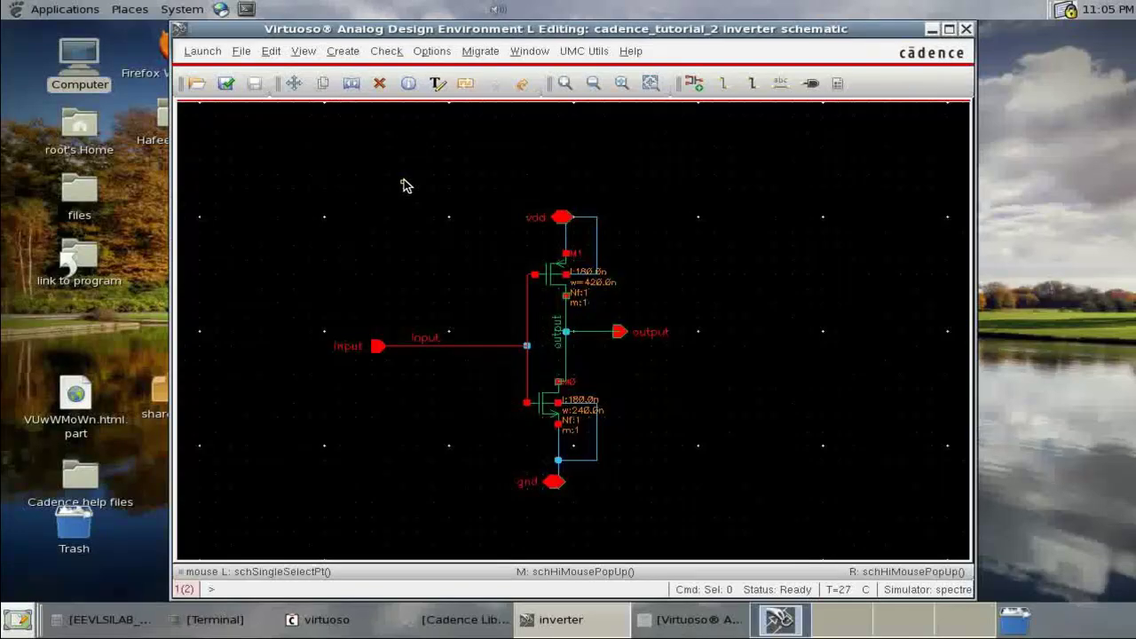
Start generating a symbol view from the inverter schematic in cadence_tutorial_2, using the schematicSymbol data type
{"action": "left_click", "coordinate": [346, 53]}
{"action": "mouse_move", "coordinate": [374, 220]}
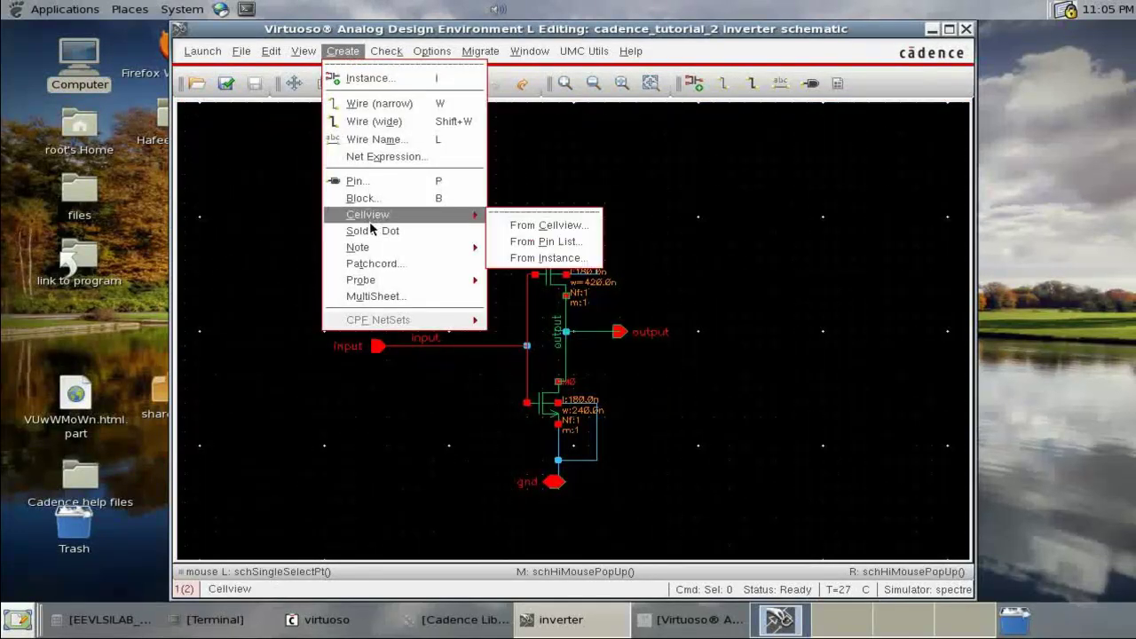
{"action": "left_click", "coordinate": [543, 226]}
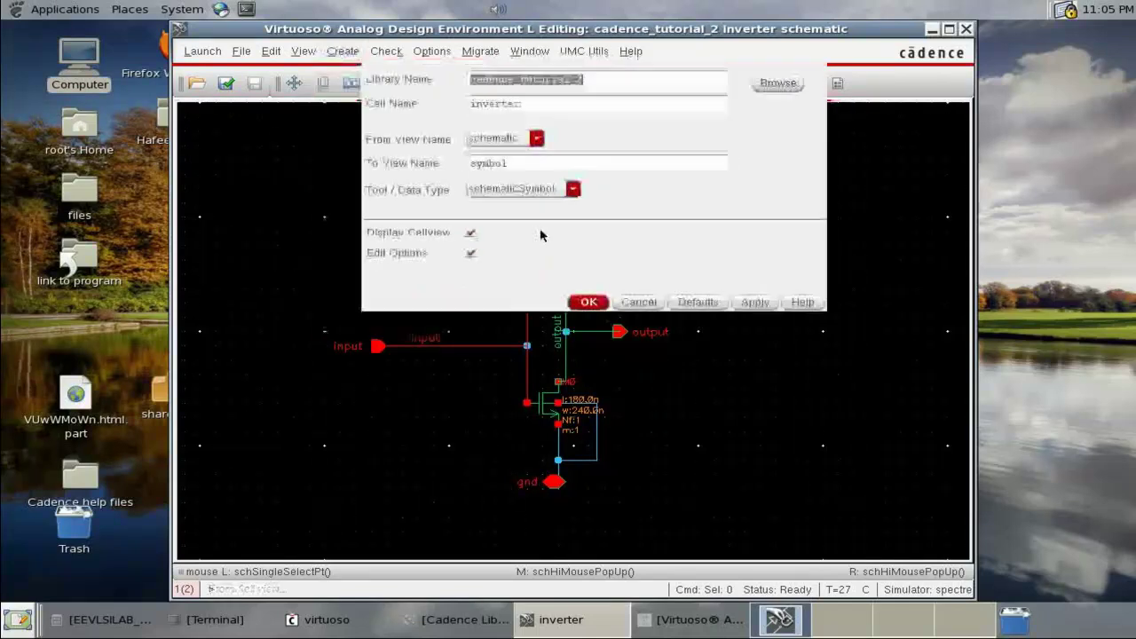
{"action": "left_click_drag", "start_coordinate": [586, 53], "coordinate": [563, 184]}
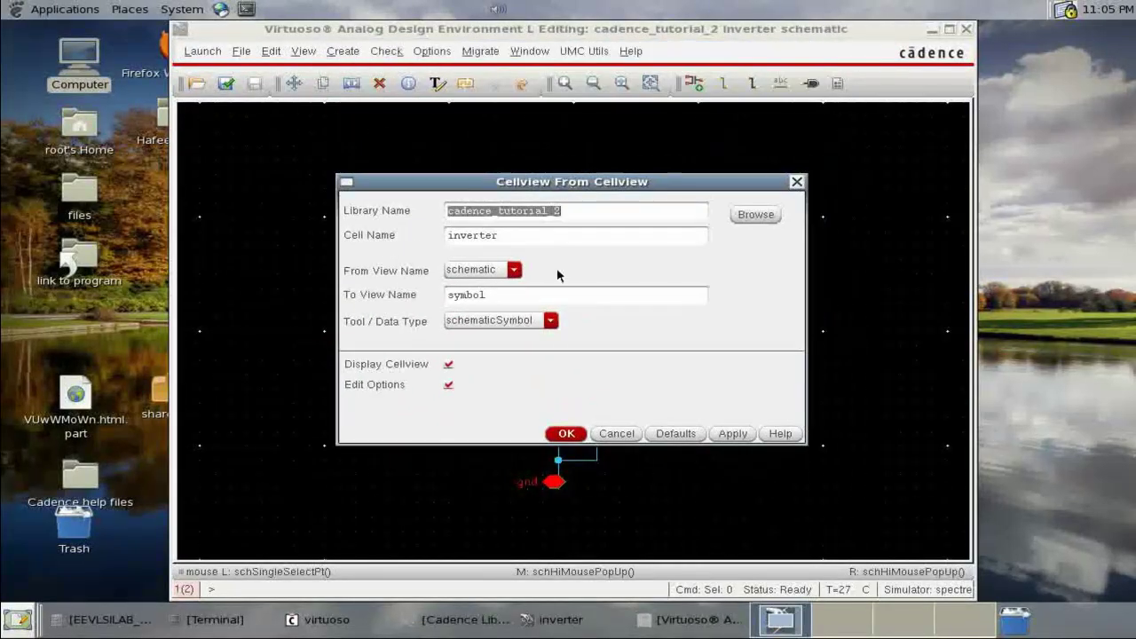
{"action": "left_click", "coordinate": [568, 434]}
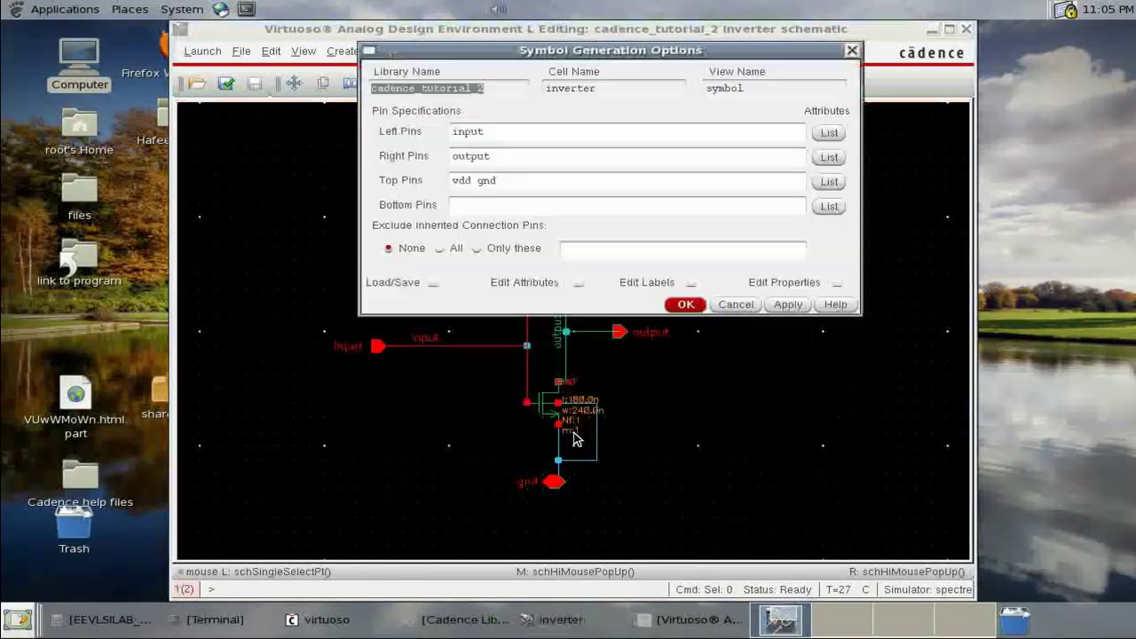
Move gnd from the top pins to the bottom pins in the symbol generation options and generate the symbol
{"action": "double_click", "coordinate": [488, 181]}
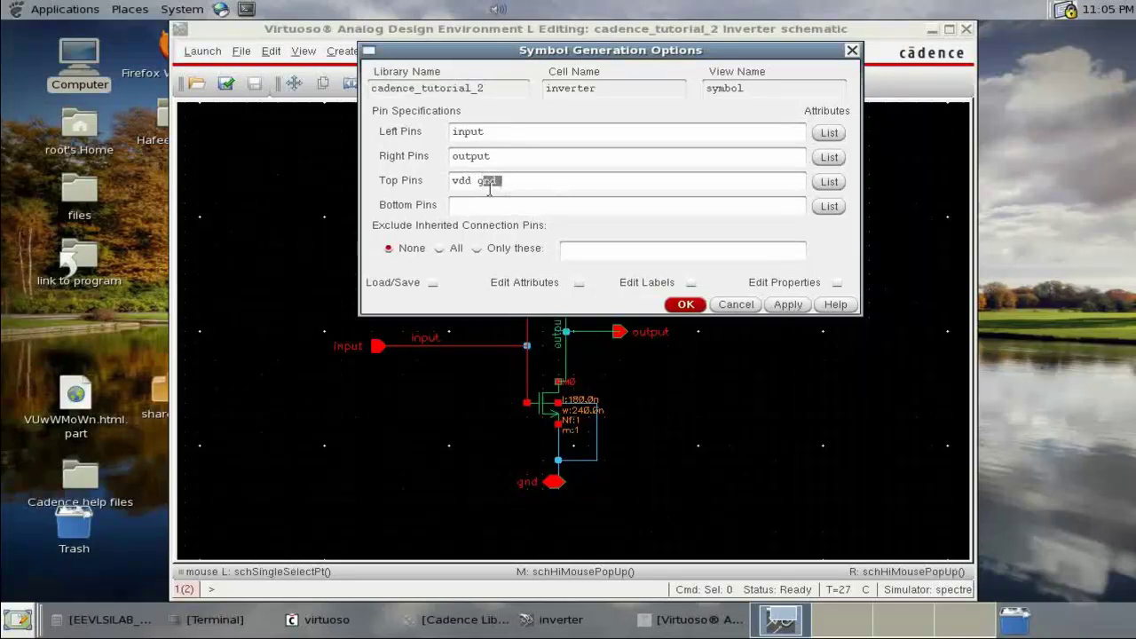
{"action": "left_click_drag", "start_coordinate": [474, 180], "coordinate": [537, 181]}
{"action": "key", "text": "ctrl+c"}
{"action": "right_click", "coordinate": [501, 181]}
{"action": "left_click", "coordinate": [523, 228]}
{"action": "right_click", "coordinate": [473, 213]}
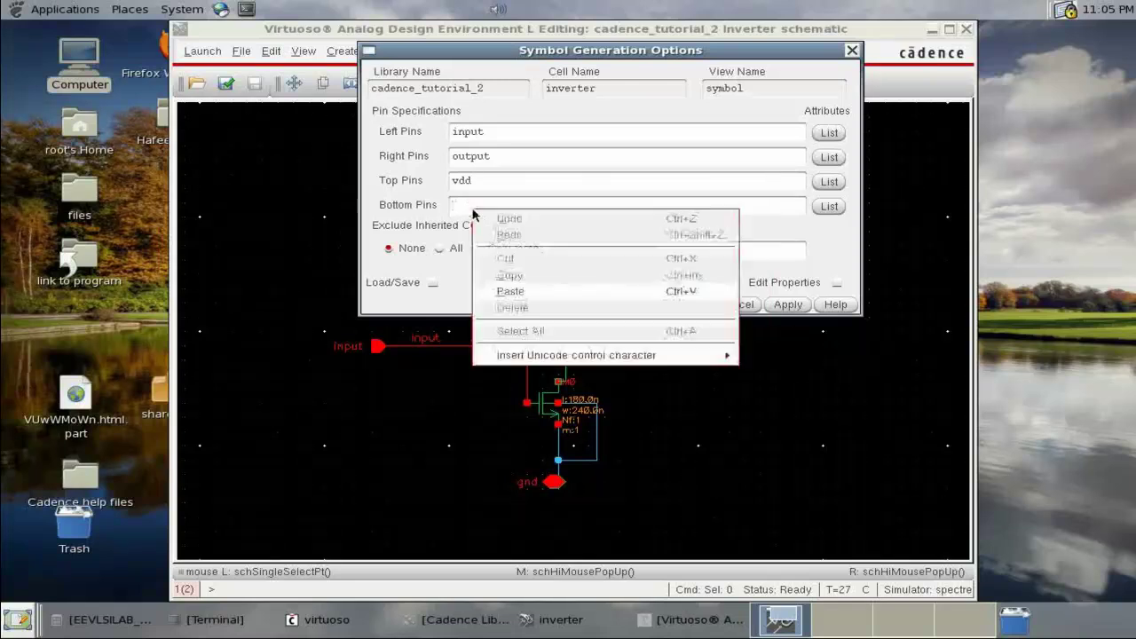
{"action": "left_click", "coordinate": [510, 291]}
{"action": "left_click", "coordinate": [678, 306]}
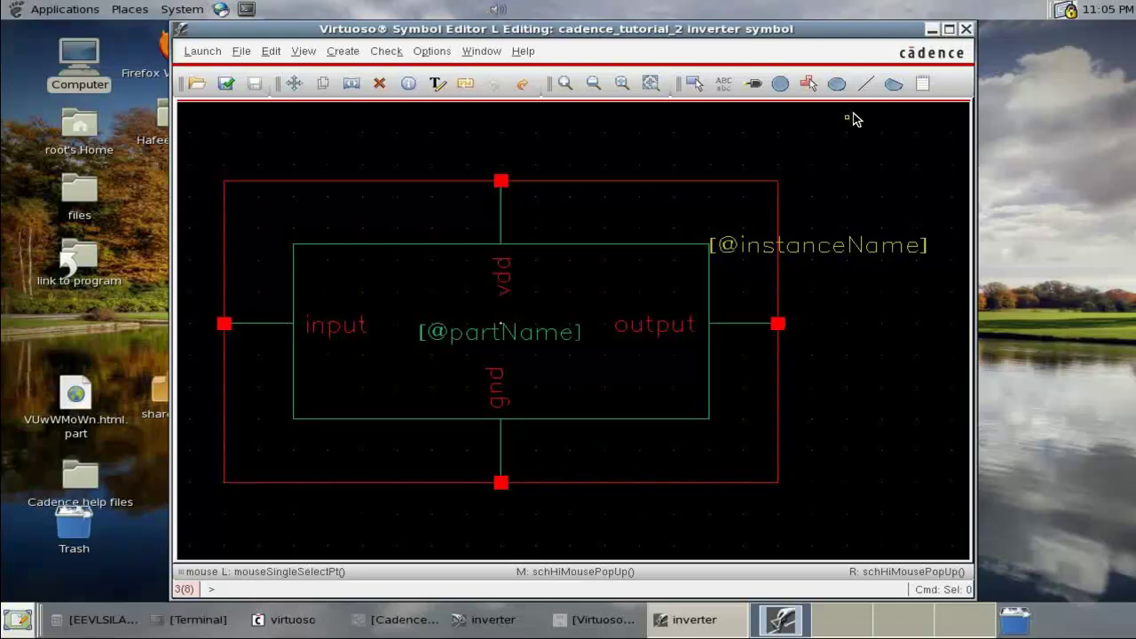
{"action": "left_click", "coordinate": [546, 184]}
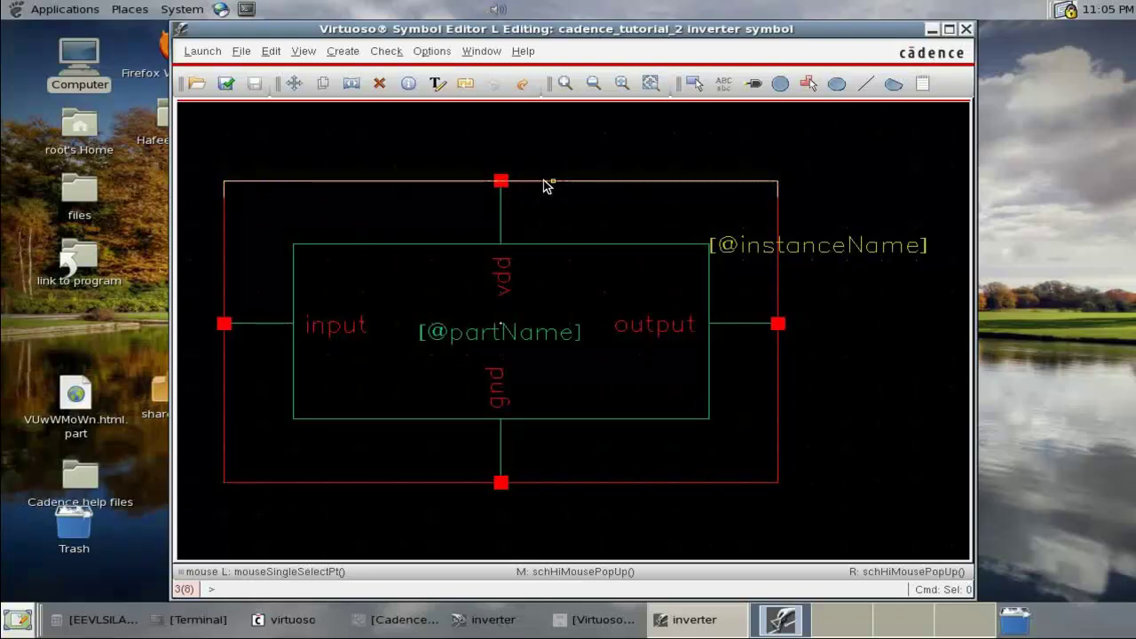
{"action": "key", "text": "Delete"}
{"action": "left_click", "coordinate": [685, 182]}
{"action": "left_click", "coordinate": [797, 246]}
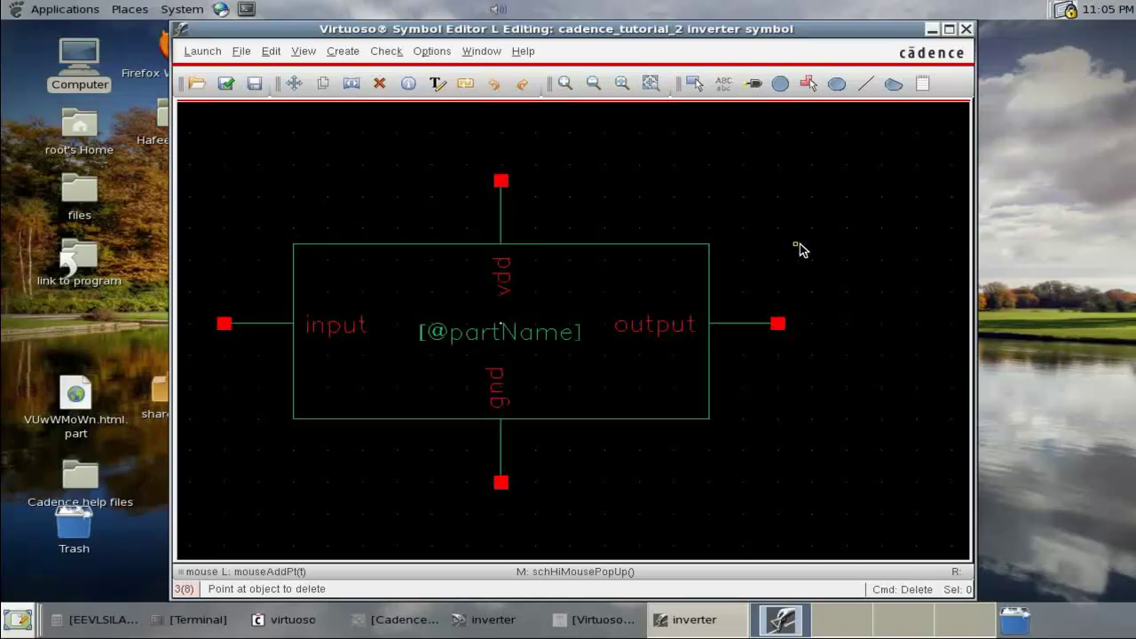
{"action": "left_click", "coordinate": [534, 340]}
{"action": "key", "text": "u"}
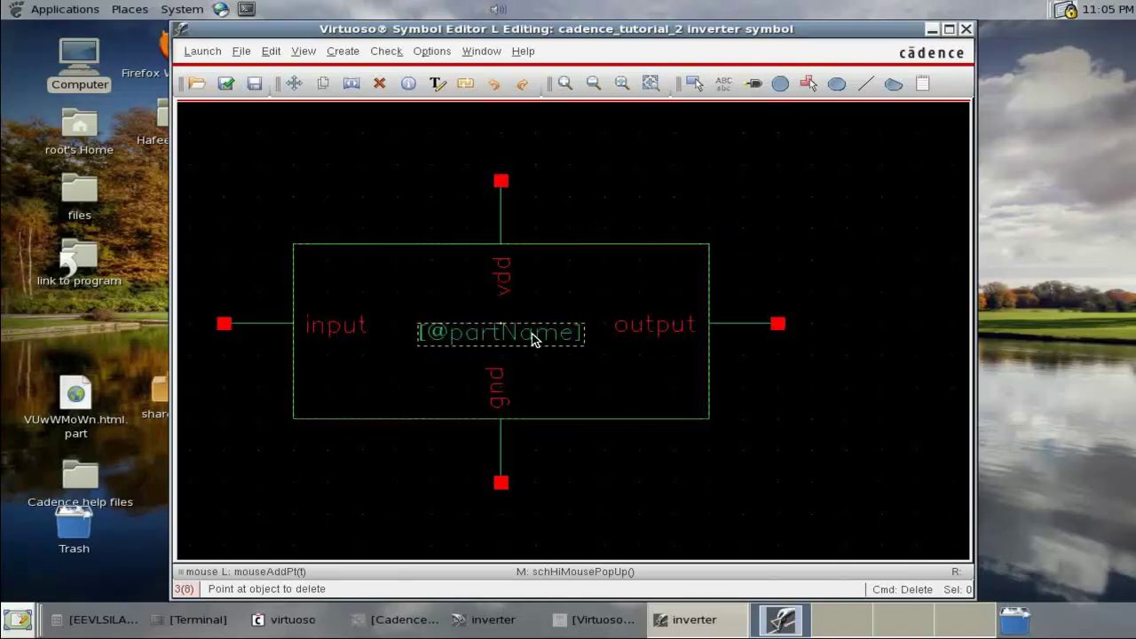
{"action": "key", "text": "Escape"}
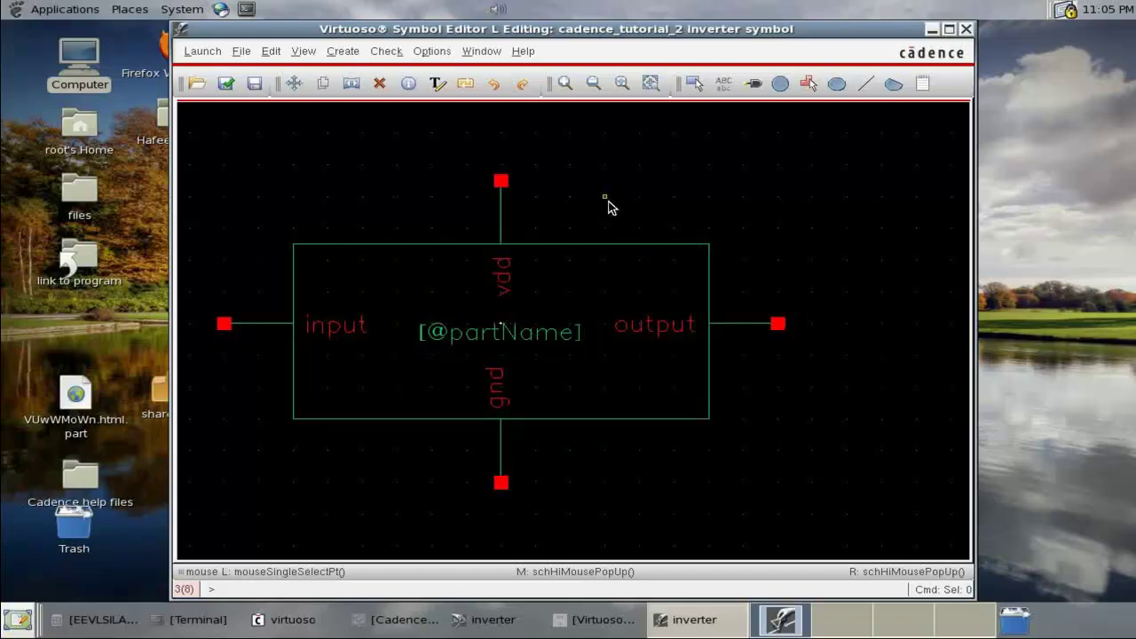
{"action": "left_click", "coordinate": [270, 50]}
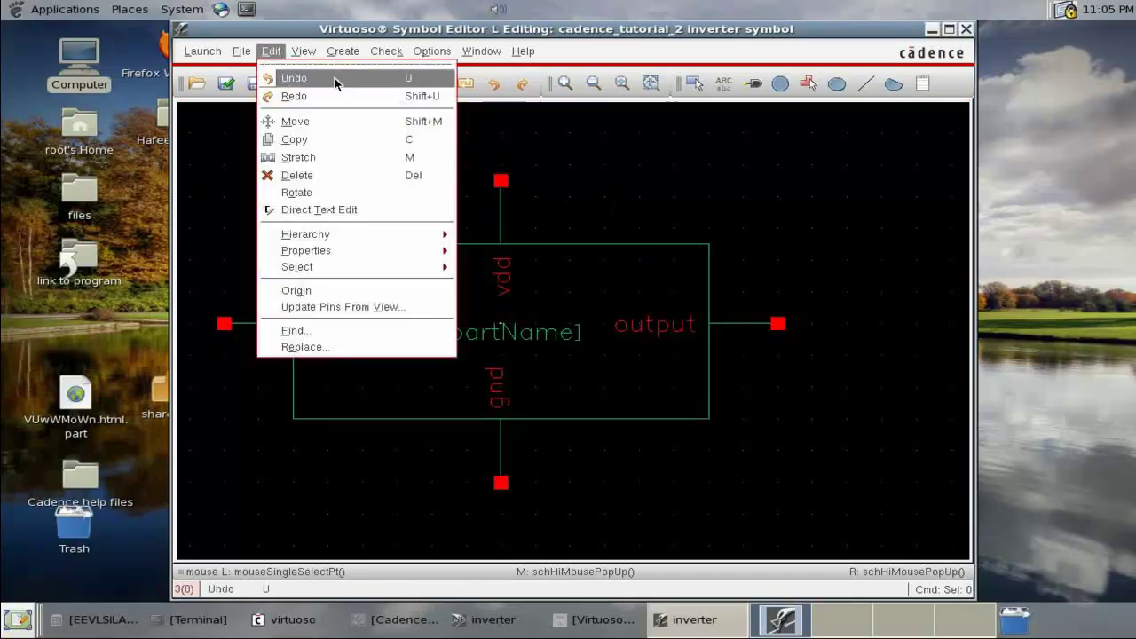
{"action": "left_click", "coordinate": [614, 140]}
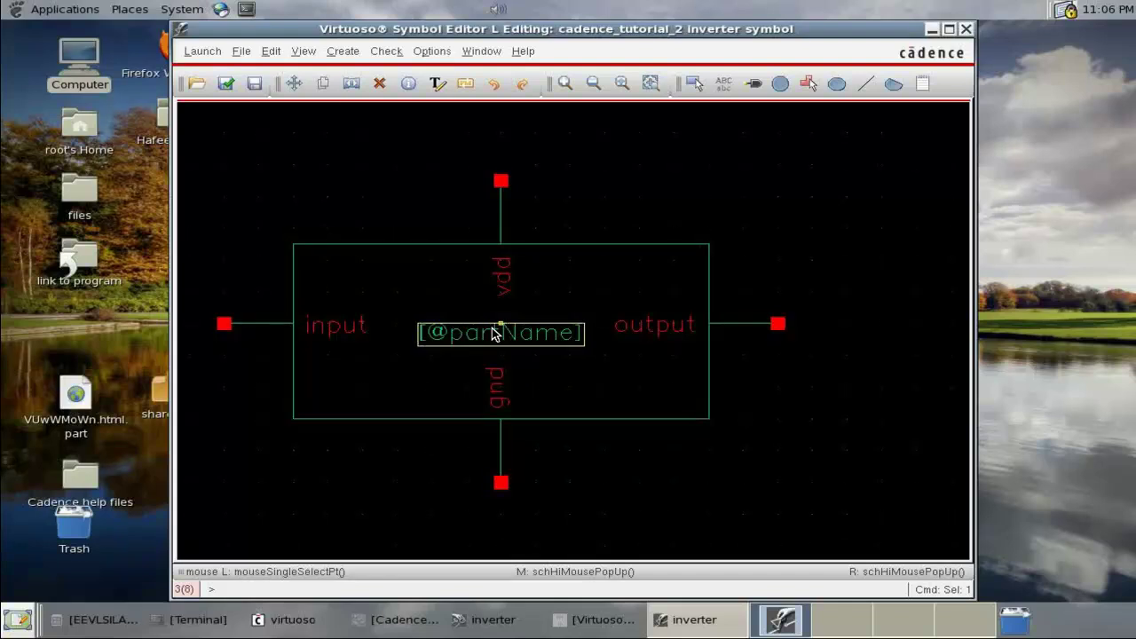
{"action": "key", "text": "q"}
{"action": "left_click_drag", "start_coordinate": [561, 119], "coordinate": [448, 119]}
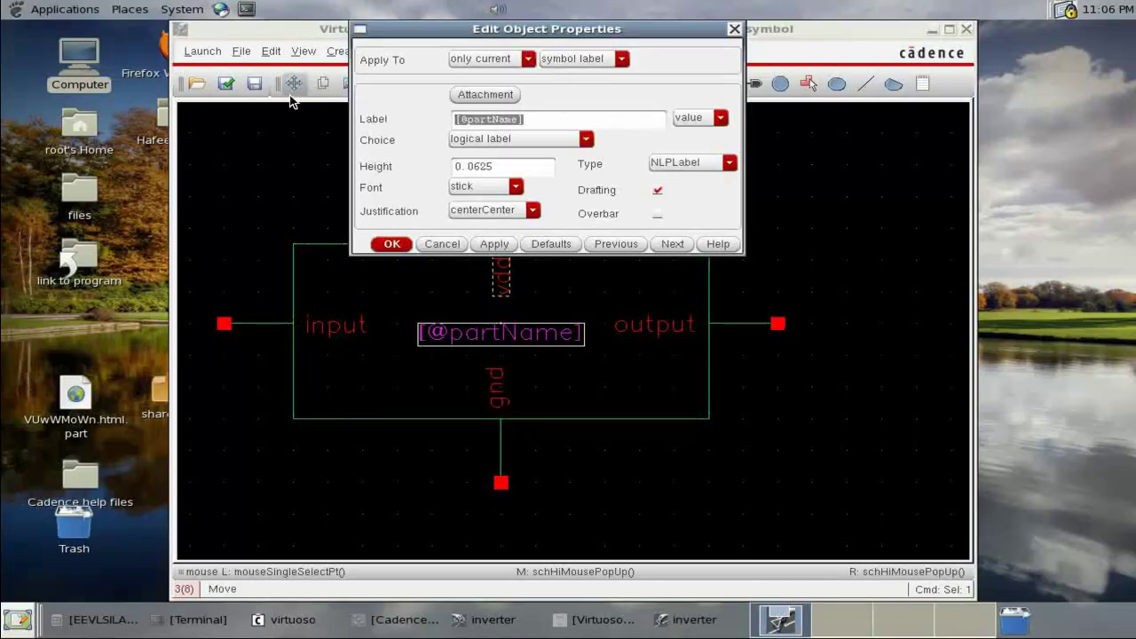
{"action": "type", "text": "inveter"}
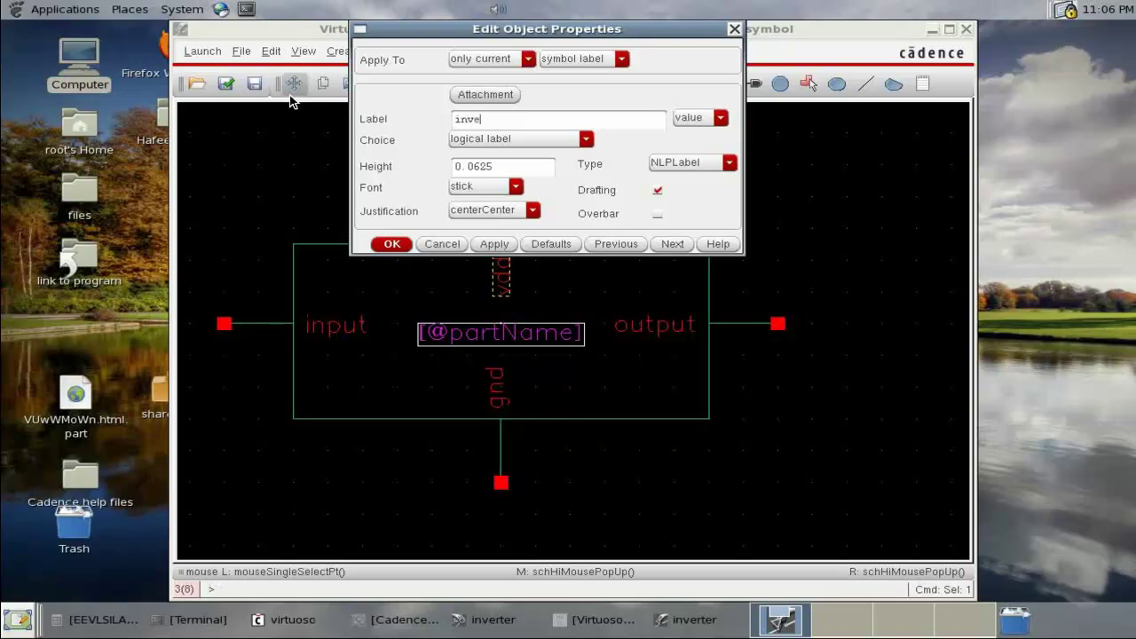
{"action": "left_click", "coordinate": [389, 244]}
Delete the green rectangle that outlines the symbol body
{"action": "left_click", "coordinate": [413, 298]}
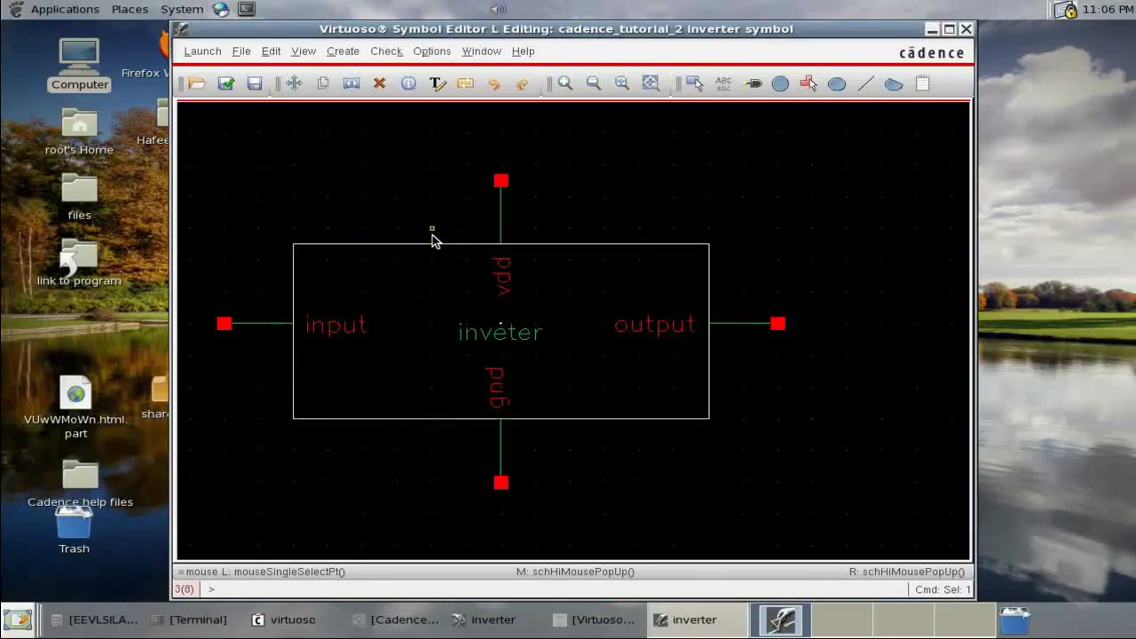
{"action": "key", "text": "Delete"}
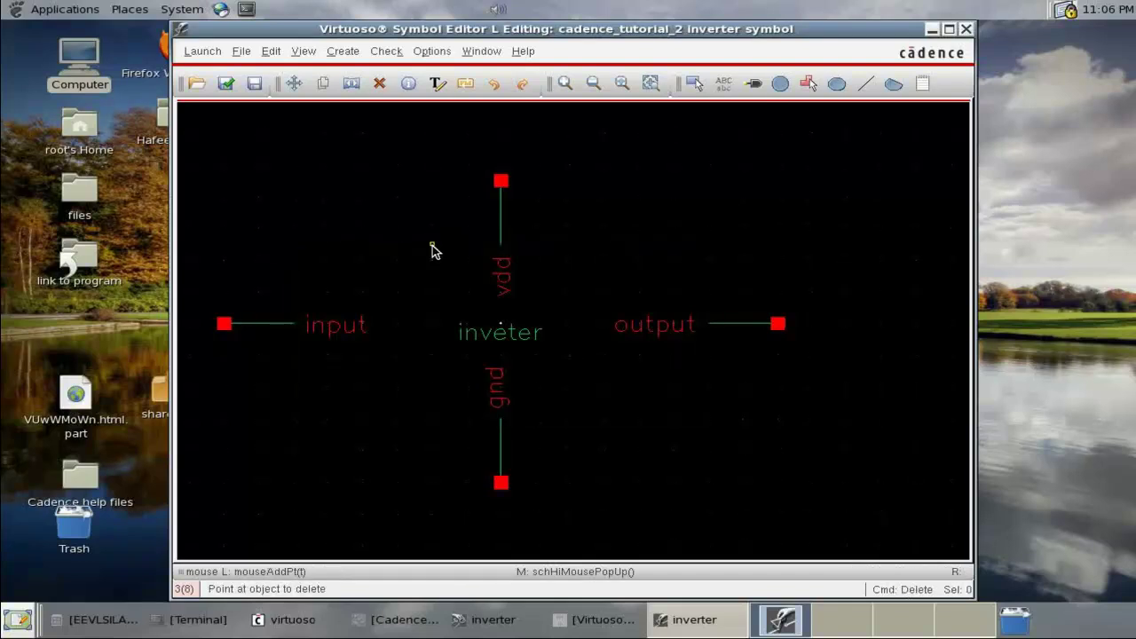
{"action": "key", "text": "Escape"}
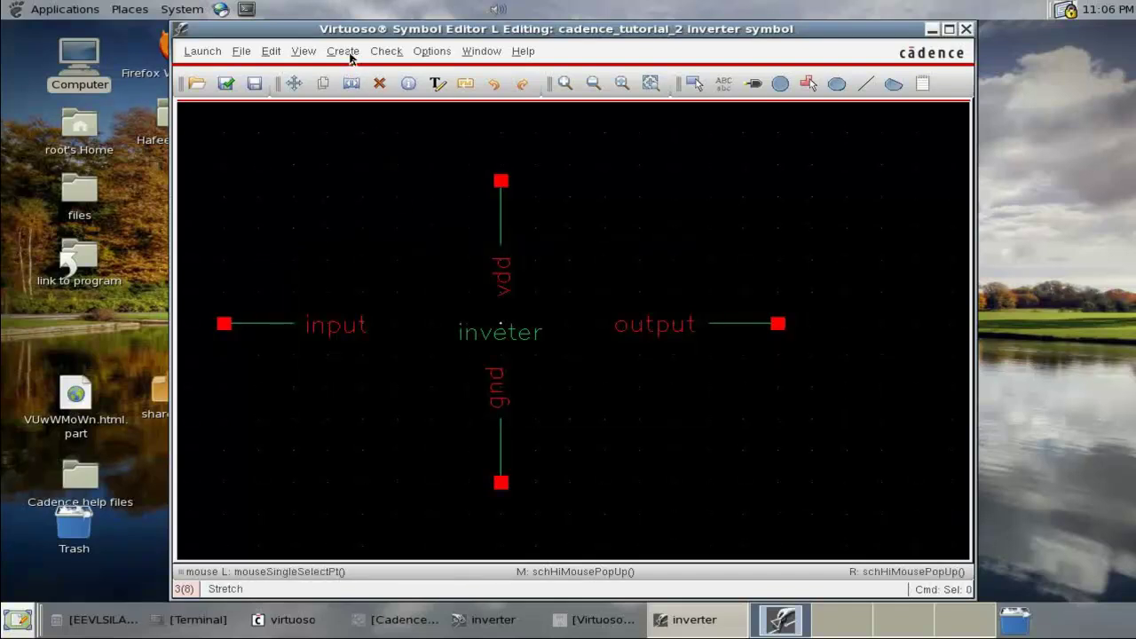
Draw a closed triangle with the Line shape, its vertical side on the input stub's end and its tip pointing toward the output
{"action": "left_click", "coordinate": [343, 51]}
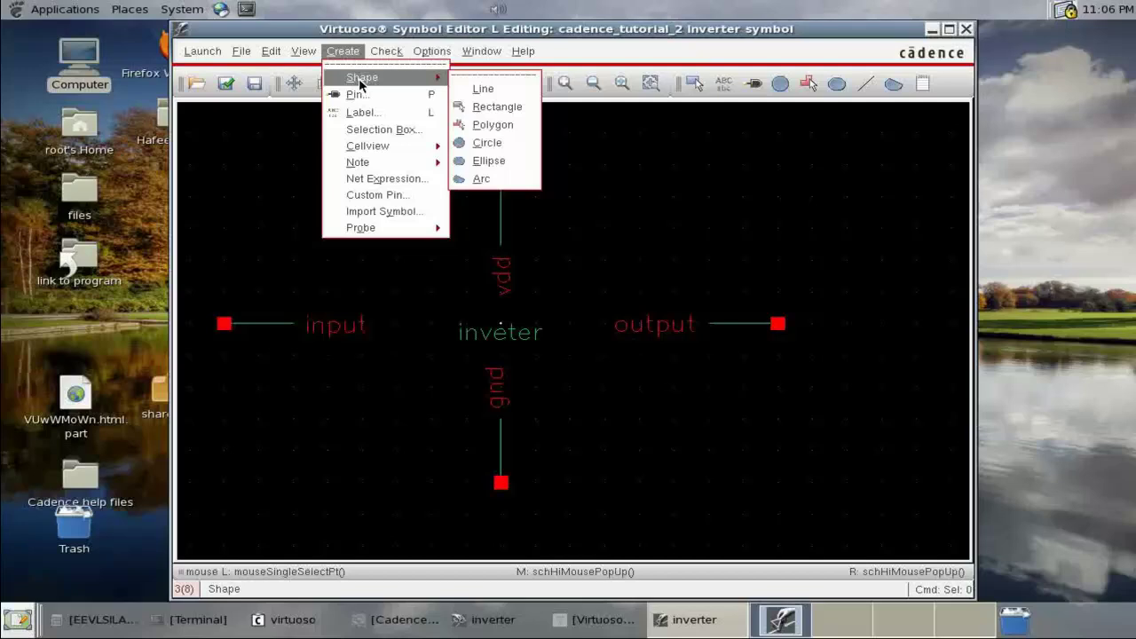
{"action": "left_click", "coordinate": [480, 89]}
{"action": "left_click", "coordinate": [294, 263]}
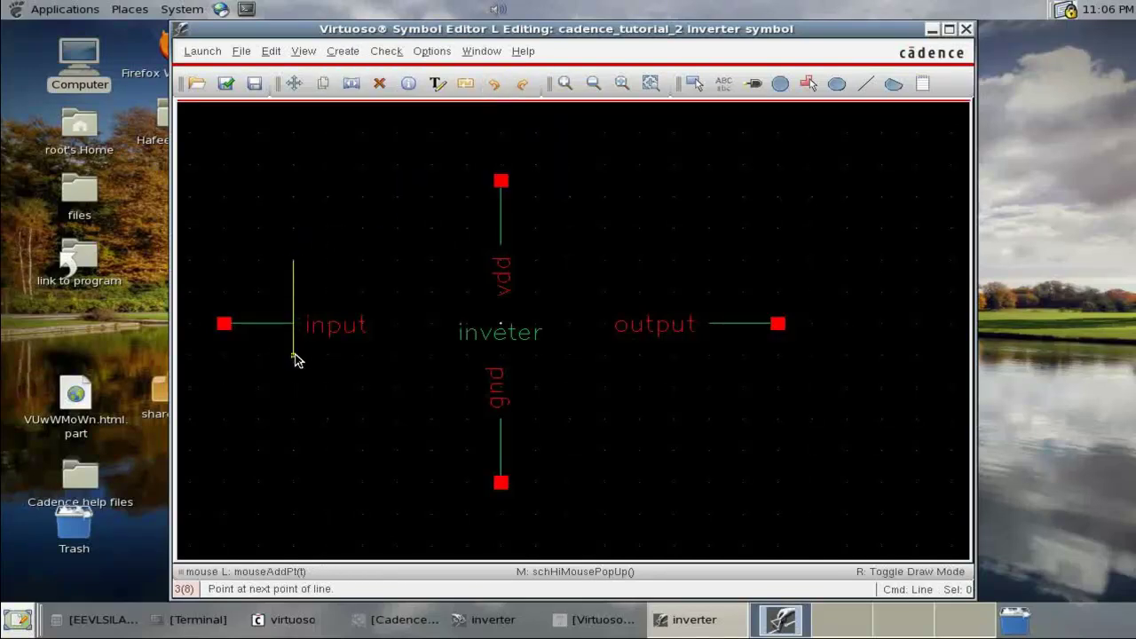
{"action": "left_click", "coordinate": [293, 388]}
{"action": "left_click", "coordinate": [398, 324]}
{"action": "double_click", "coordinate": [294, 263]}
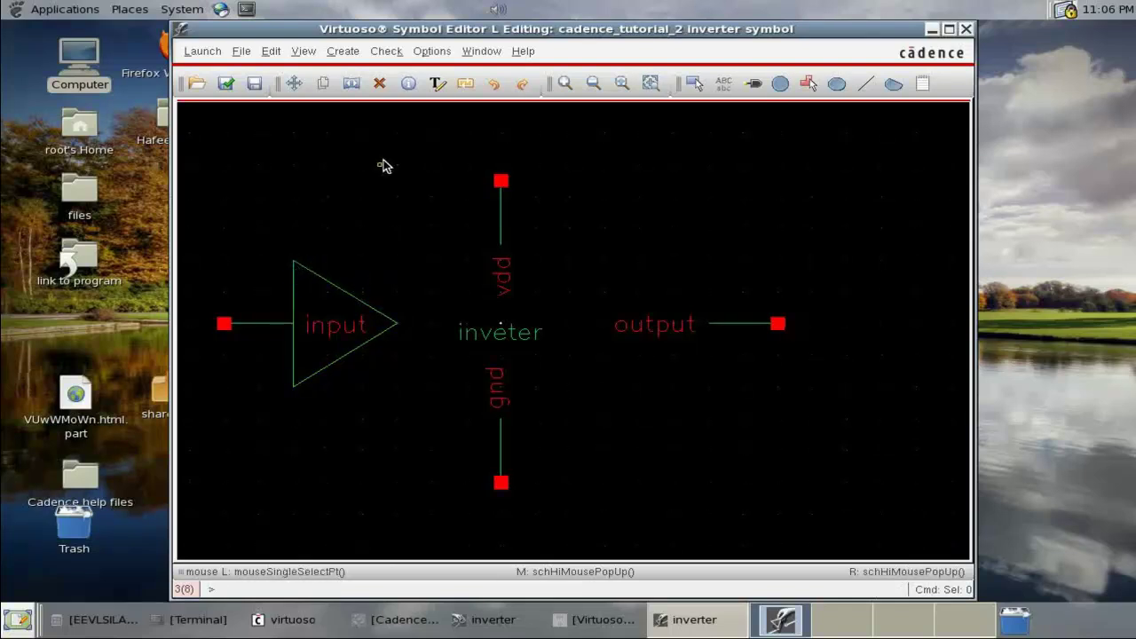
Draw a small inversion circle touching the tip of the triangle
{"action": "left_click", "coordinate": [348, 51]}
{"action": "mouse_move", "coordinate": [378, 78]}
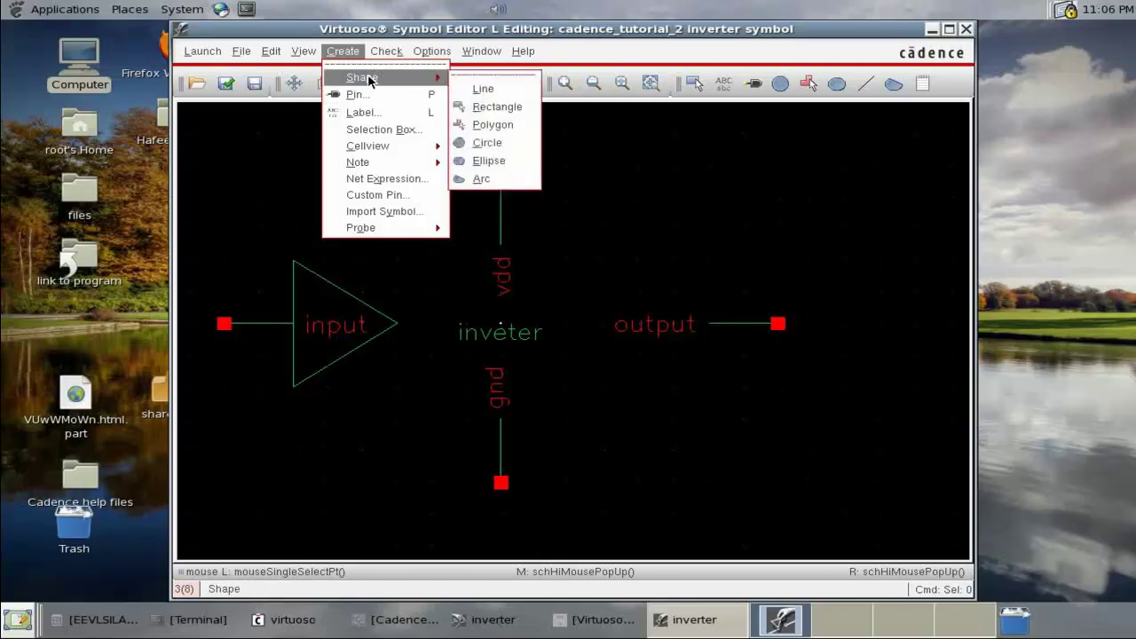
{"action": "left_click", "coordinate": [499, 143]}
{"action": "left_click", "coordinate": [414, 292]}
{"action": "left_click", "coordinate": [427, 300]}
{"action": "left_click_drag", "start_coordinate": [427, 310], "coordinate": [427, 344]}
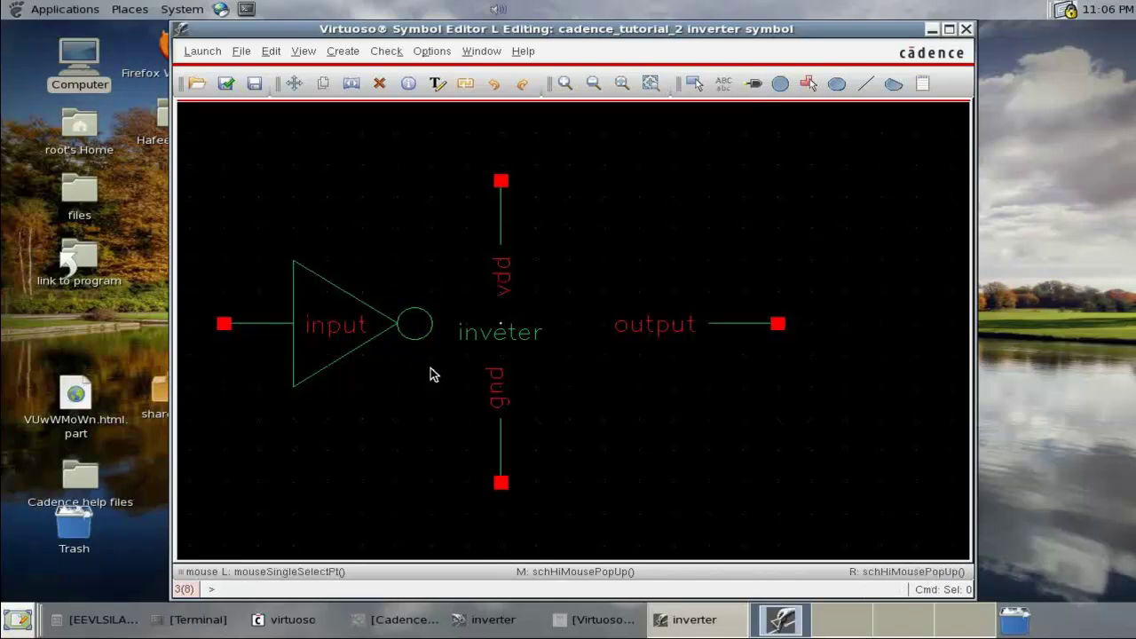
Move the input label above the input pin's stub and the inveter label inside the triangle
{"action": "left_click_drag", "start_coordinate": [494, 334], "coordinate": [379, 377]}
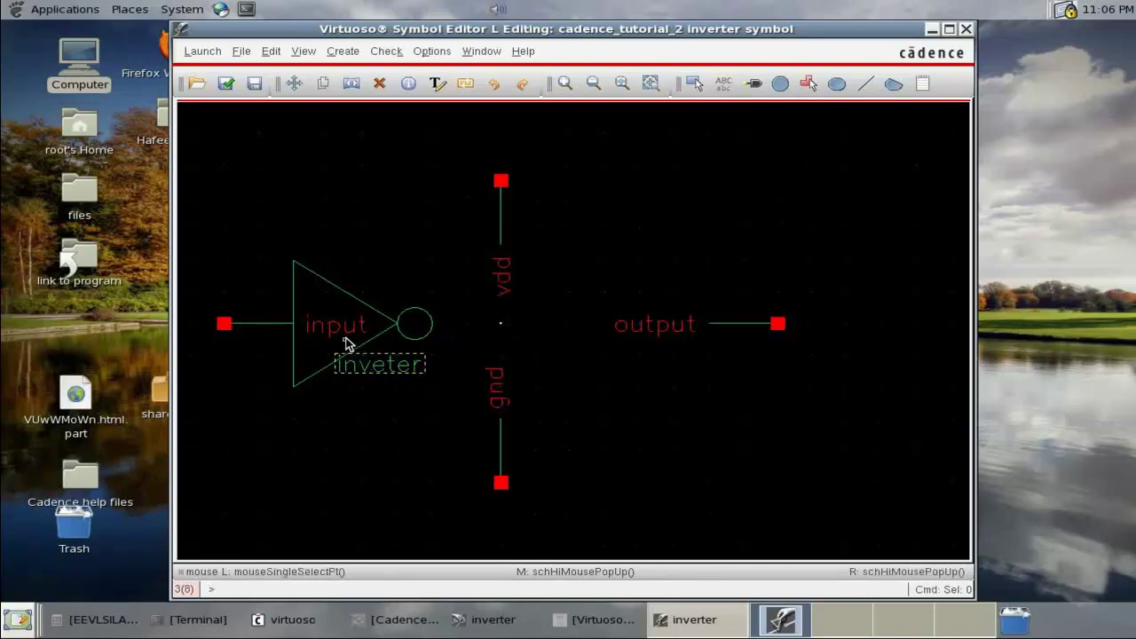
{"action": "left_click", "coordinate": [335, 325]}
{"action": "left_click_drag", "start_coordinate": [335, 325], "coordinate": [253, 303]}
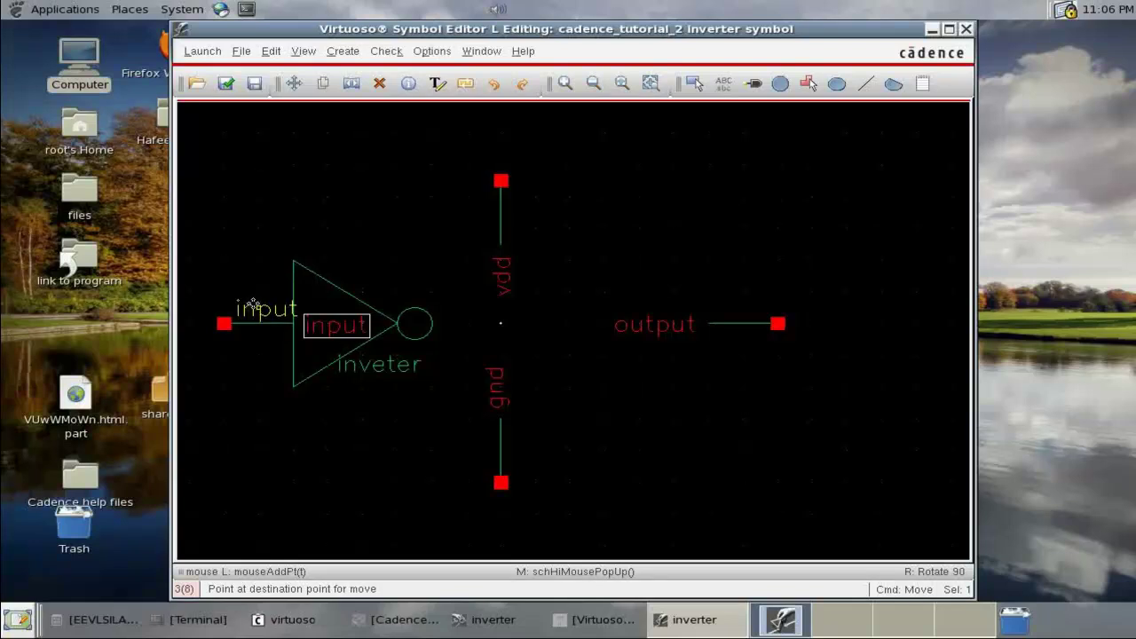
{"action": "left_click", "coordinate": [253, 303]}
{"action": "left_click", "coordinate": [384, 377]}
{"action": "left_click", "coordinate": [355, 354]}
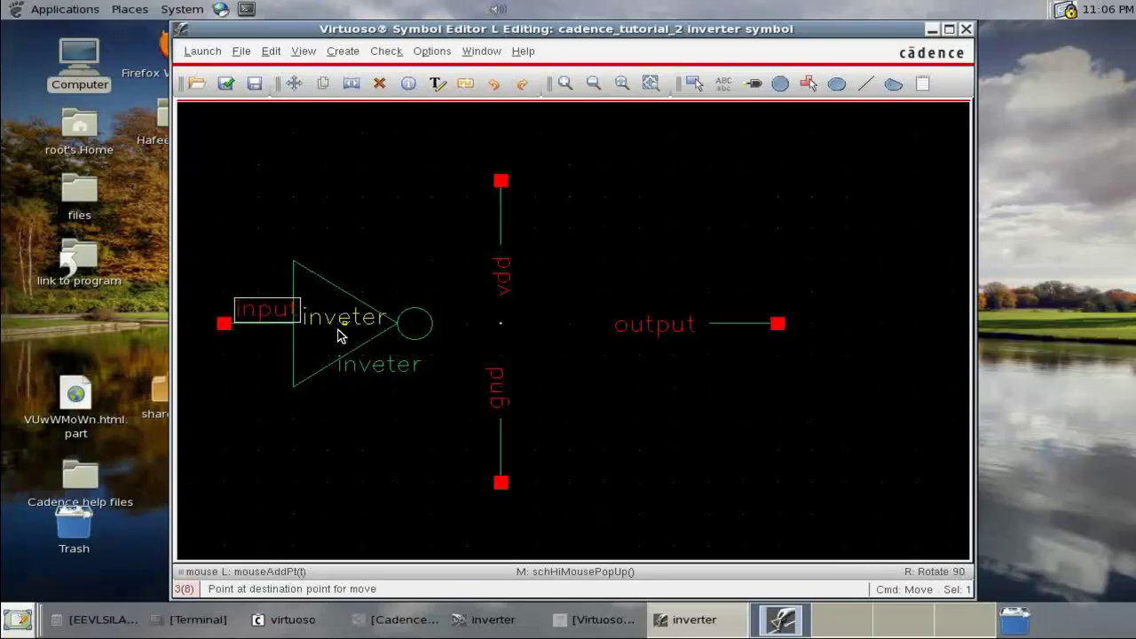
{"action": "left_click", "coordinate": [337, 336]}
Move the vdd pin with its stub onto the triangle's upper edge and place the vdd label beside the stub
{"action": "left_click_drag", "start_coordinate": [451, 165], "coordinate": [519, 306]}
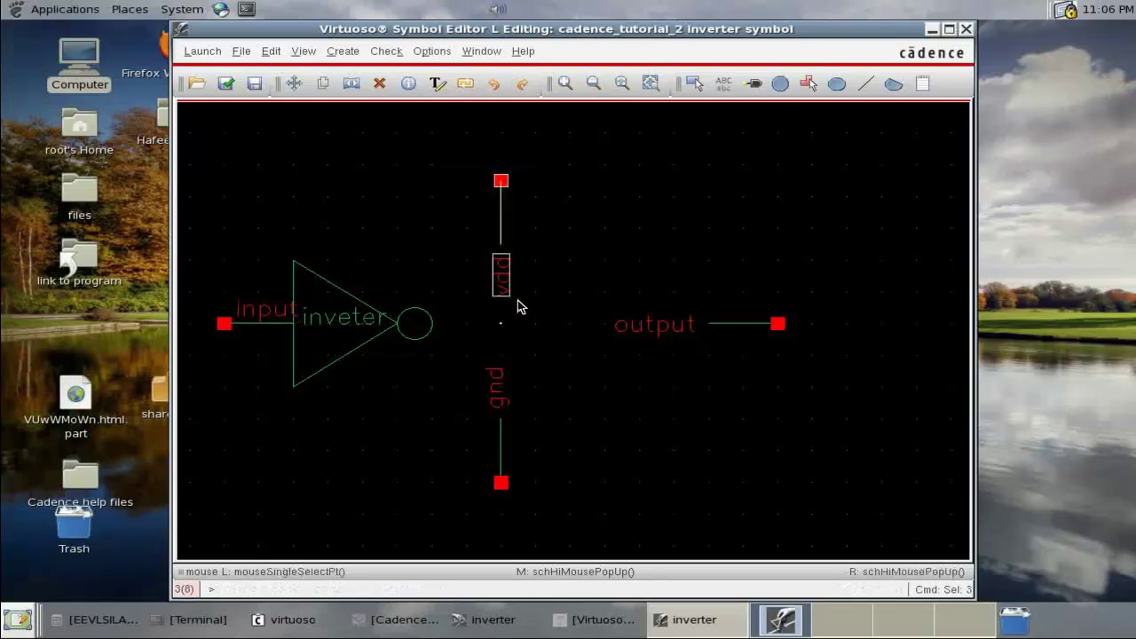
{"action": "left_click_drag", "start_coordinate": [500, 233], "coordinate": [344, 235]}
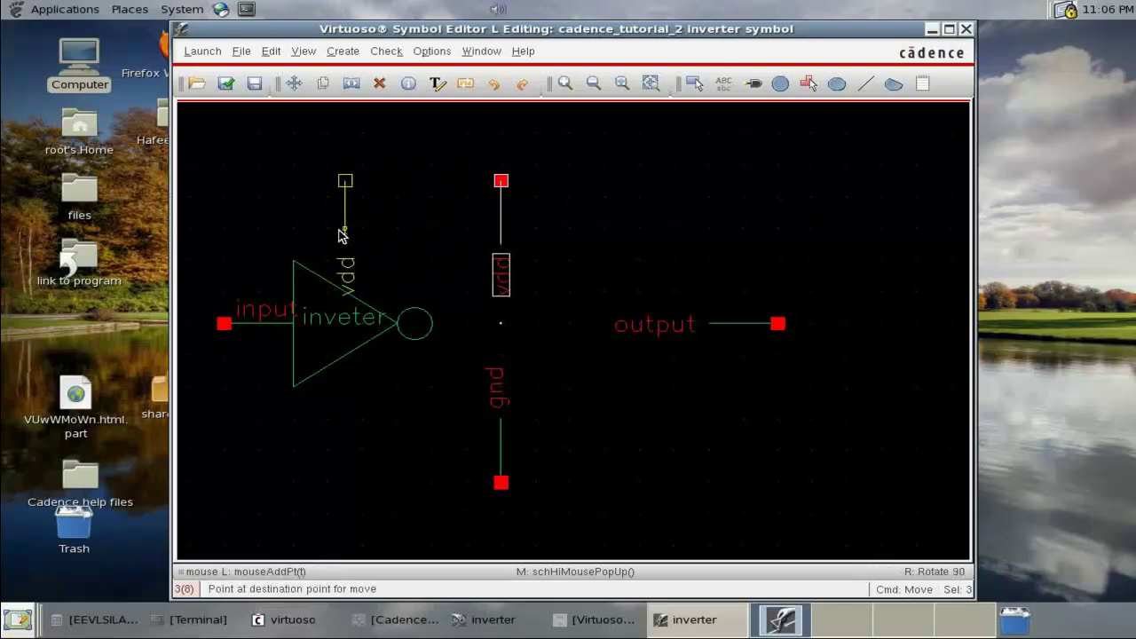
{"action": "left_click", "coordinate": [327, 267]}
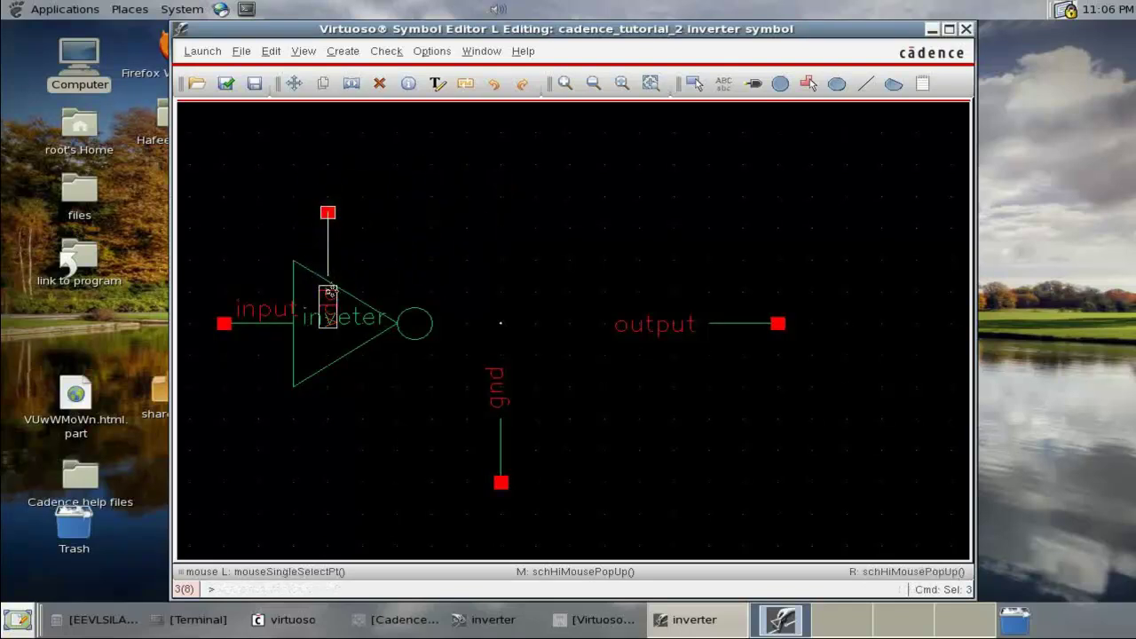
{"action": "left_click", "coordinate": [330, 302]}
{"action": "left_click_drag", "start_coordinate": [330, 304], "coordinate": [346, 255]}
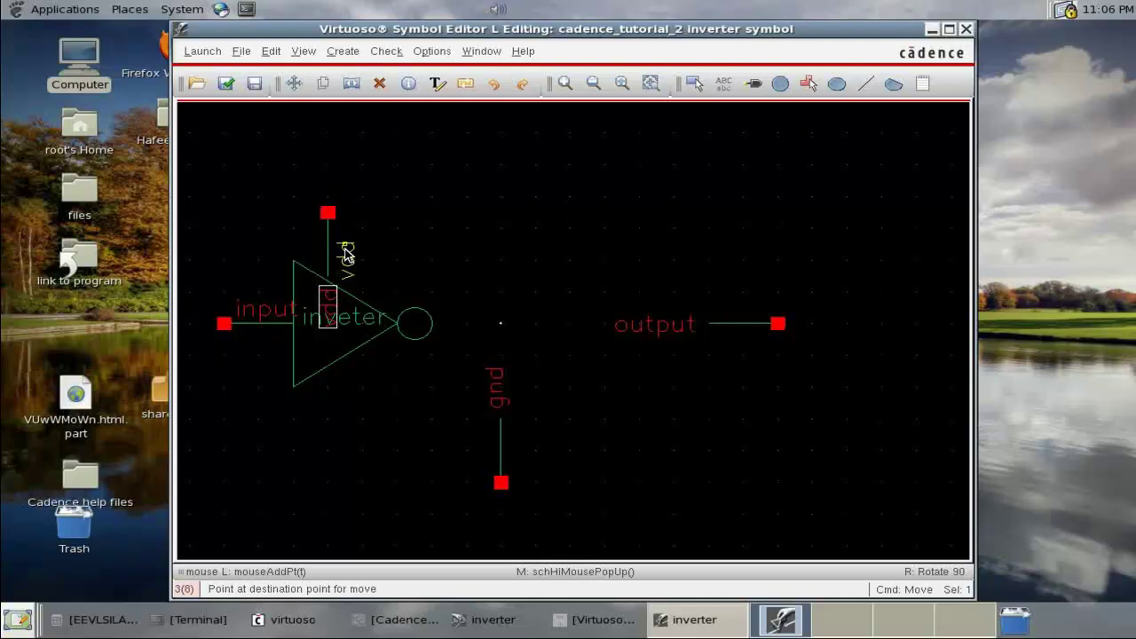
{"action": "left_click", "coordinate": [347, 257]}
Move the gnd pin with its stub onto the triangle's lower edge and place the gnd label beside the stub
{"action": "left_click", "coordinate": [498, 385]}
{"action": "left_click_drag", "start_coordinate": [498, 387], "coordinate": [555, 503]}
{"action": "left_click", "coordinate": [485, 441]}
{"action": "left_click_drag", "start_coordinate": [482, 455], "coordinate": [309, 406]}
{"action": "left_click", "coordinate": [309, 406]}
Place the output label above its stub and move the output pin, stub and label against the inversion circle
{"action": "left_click_drag", "start_coordinate": [619, 331], "coordinate": [713, 306]}
{"action": "left_click_drag", "start_coordinate": [674, 260], "coordinate": [838, 384]}
{"action": "left_click_drag", "start_coordinate": [737, 308], "coordinate": [460, 306]}
Check and save the inverter symbol, and close the symbol and schematic editor windows
{"action": "left_click", "coordinate": [226, 82]}
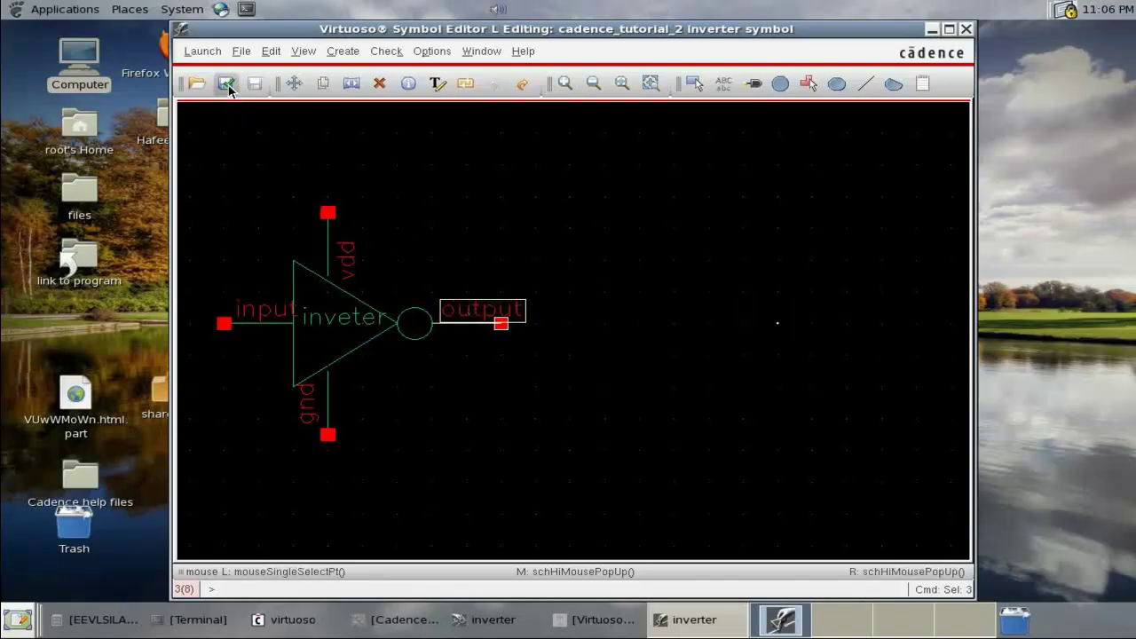
{"action": "left_click", "coordinate": [966, 30]}
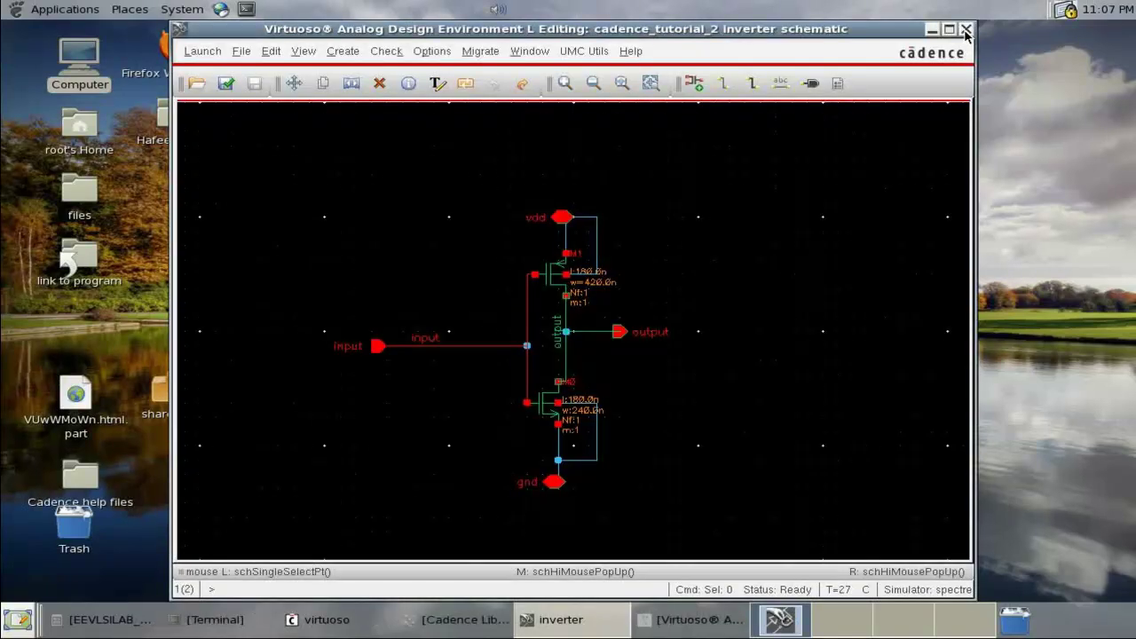
{"action": "left_click", "coordinate": [966, 30]}
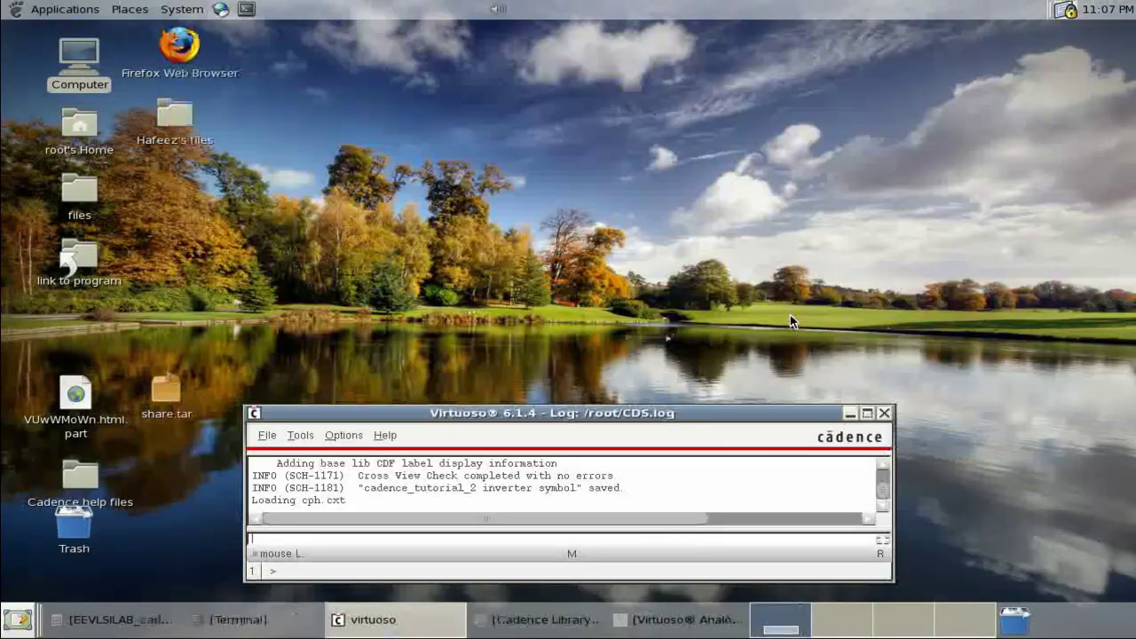
Minimize the Analog Design Environment simulation window and bring up the Library Manager
{"action": "left_click", "coordinate": [665, 620]}
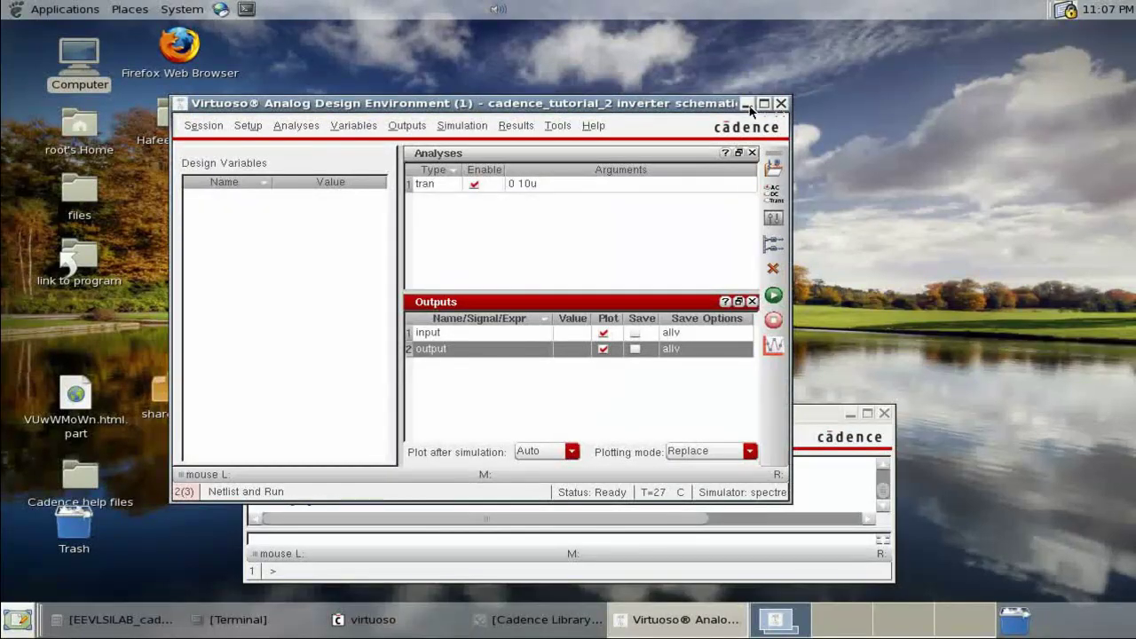
{"action": "left_click", "coordinate": [748, 104]}
{"action": "left_click", "coordinate": [541, 620]}
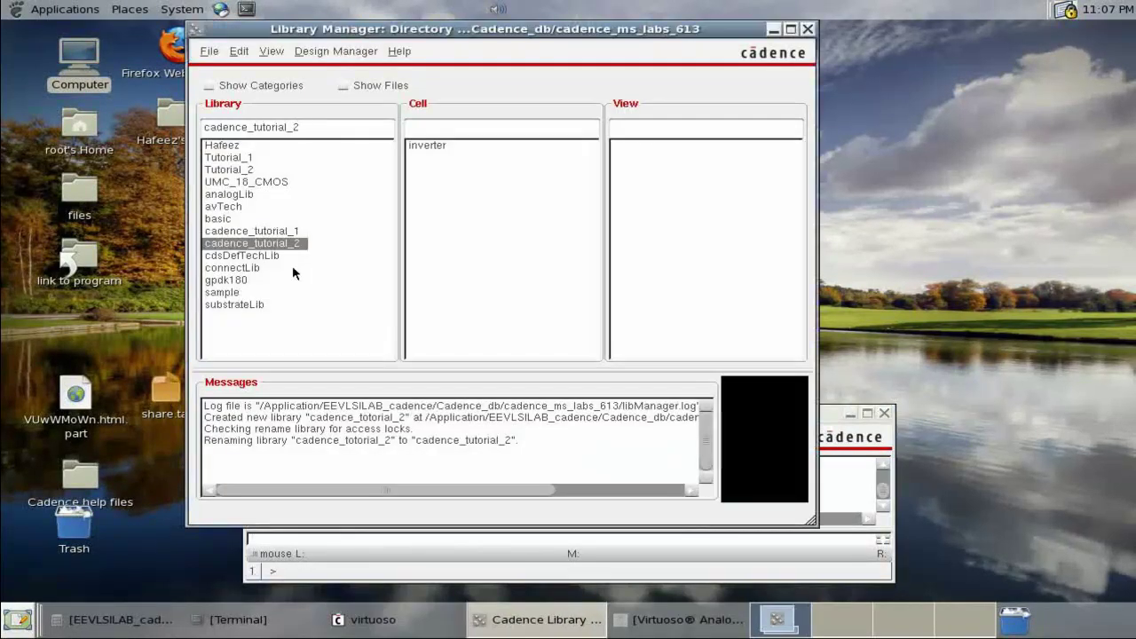
Preview the symbol view of the inverter cell in the cadence_tutorial_2 library
{"action": "left_click", "coordinate": [432, 147]}
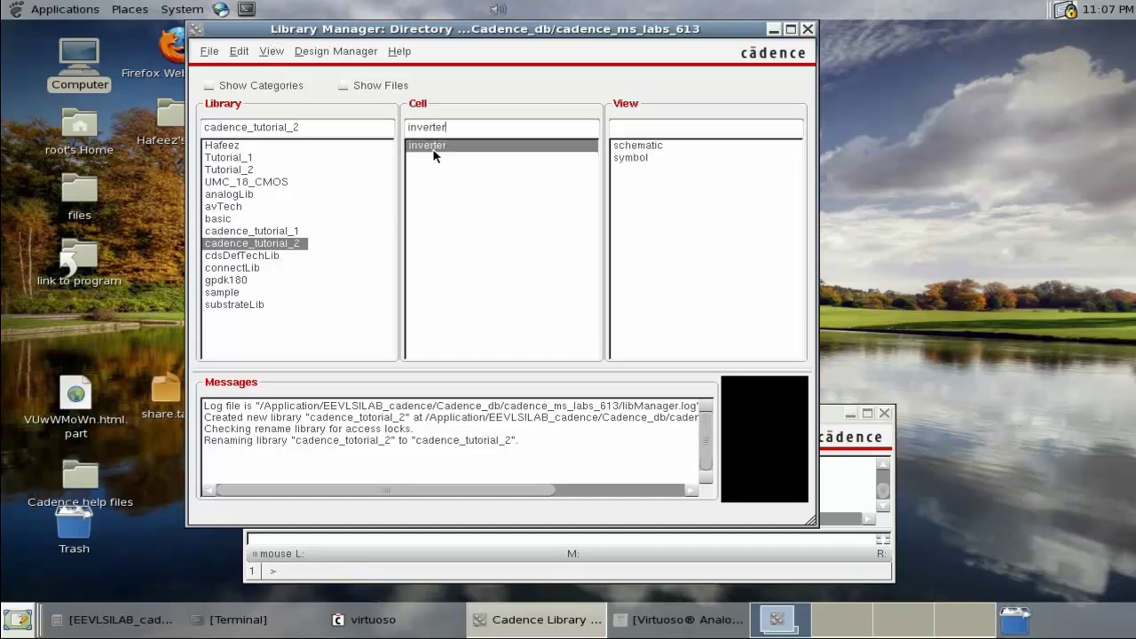
{"action": "left_click", "coordinate": [644, 147]}
{"action": "left_click", "coordinate": [645, 159]}
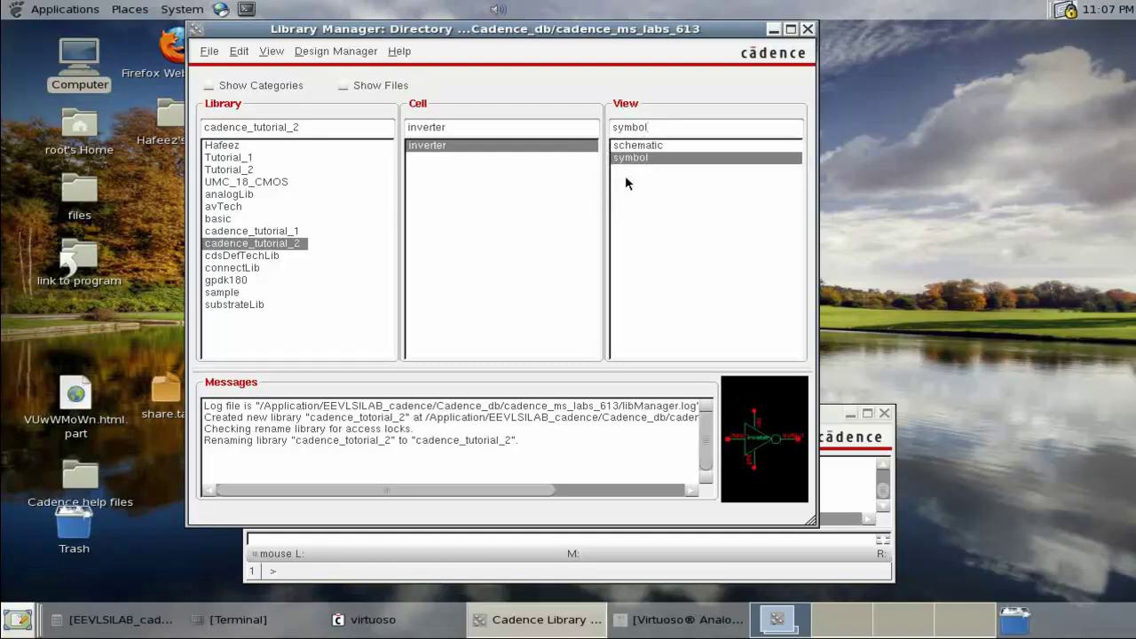
Create a new schematic cellview named inverter_test in the cadence_tutorial_2 library
{"action": "left_click", "coordinate": [209, 52]}
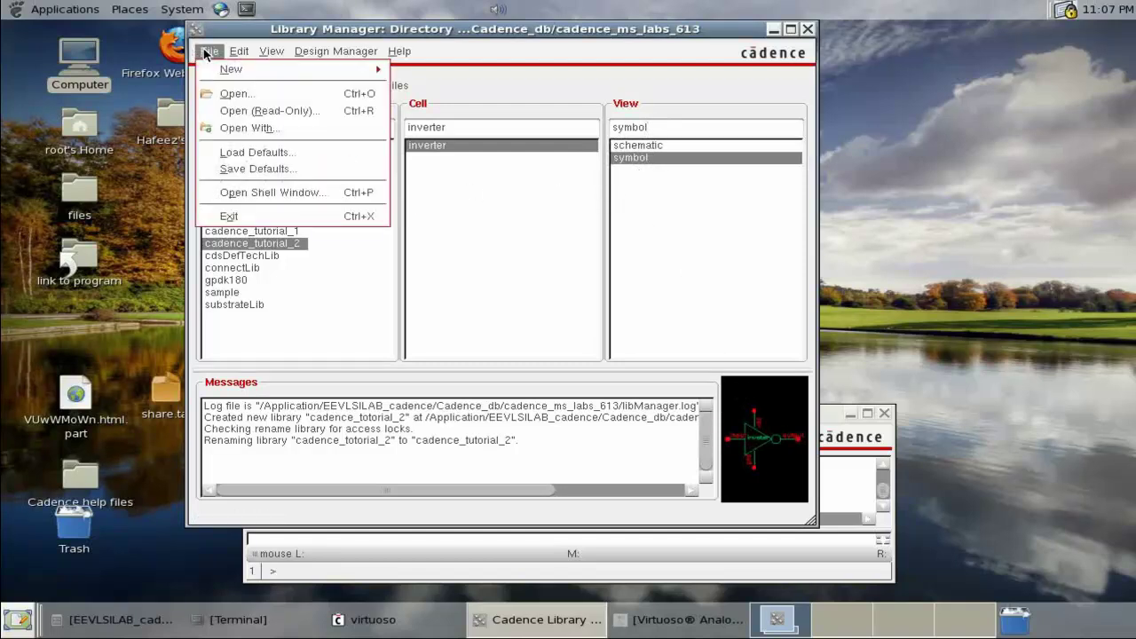
{"action": "mouse_move", "coordinate": [234, 79]}
{"action": "left_click", "coordinate": [437, 90]}
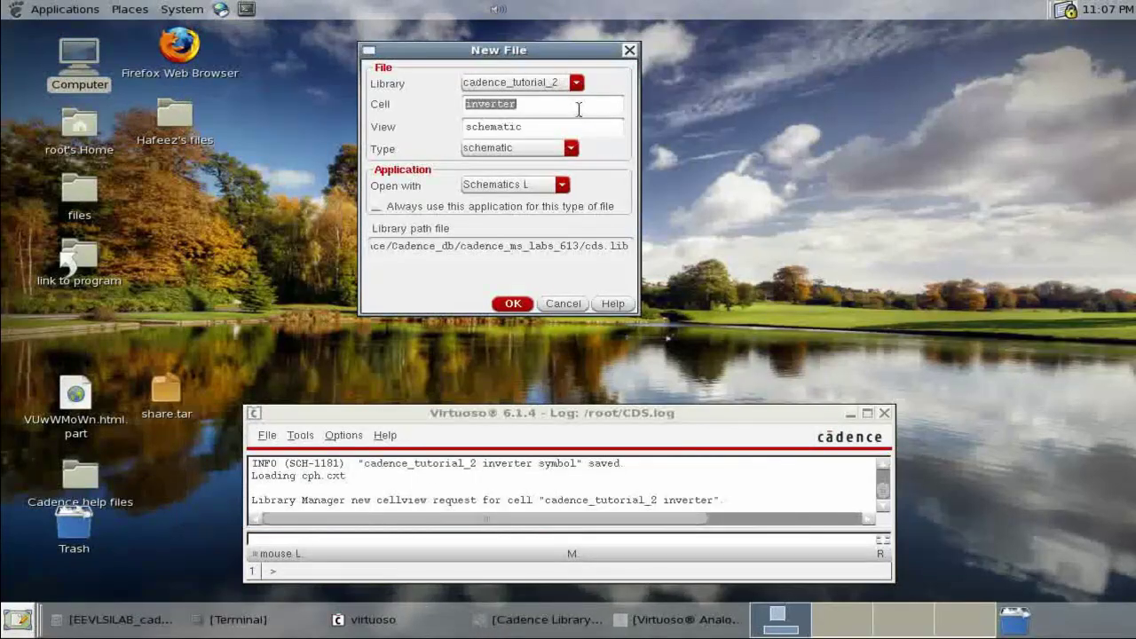
{"action": "left_click", "coordinate": [578, 109]}
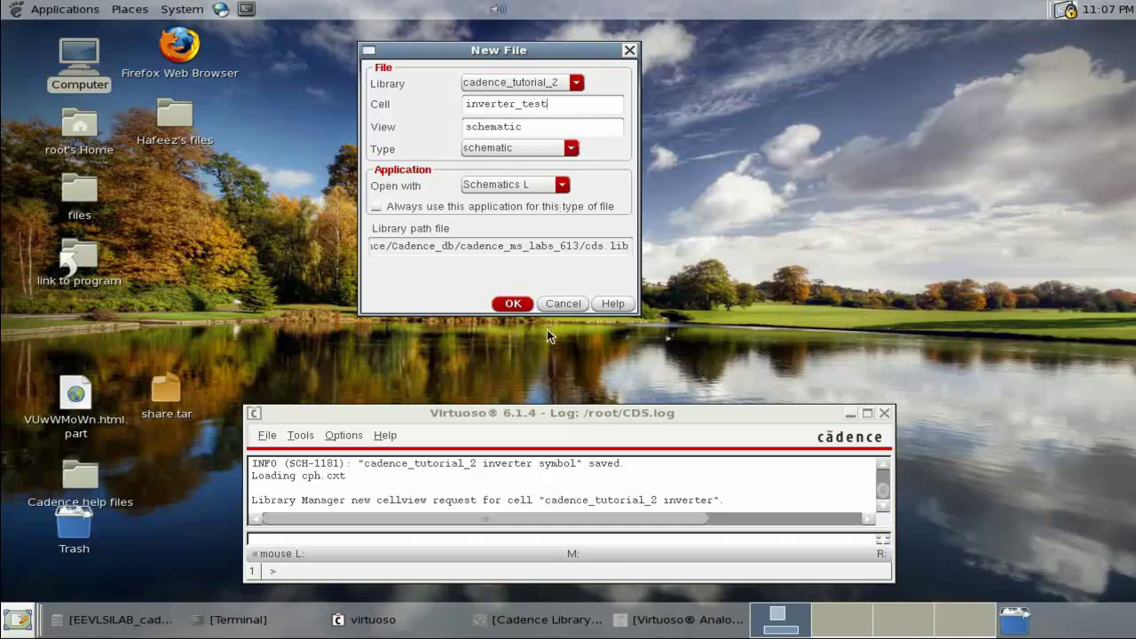
{"action": "left_click", "coordinate": [512, 304]}
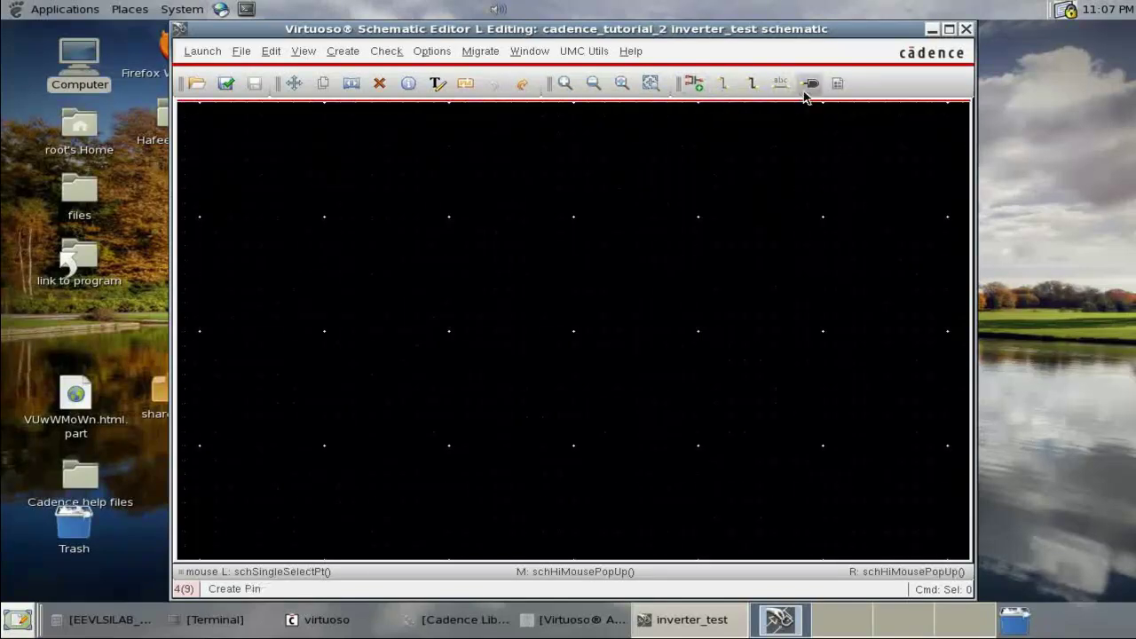
Place an analogLib vpulse source with Voltage 2 of 1.8 V, period 1u and pulse width 0.5u near the schematic's centre
{"action": "key", "text": "i"}
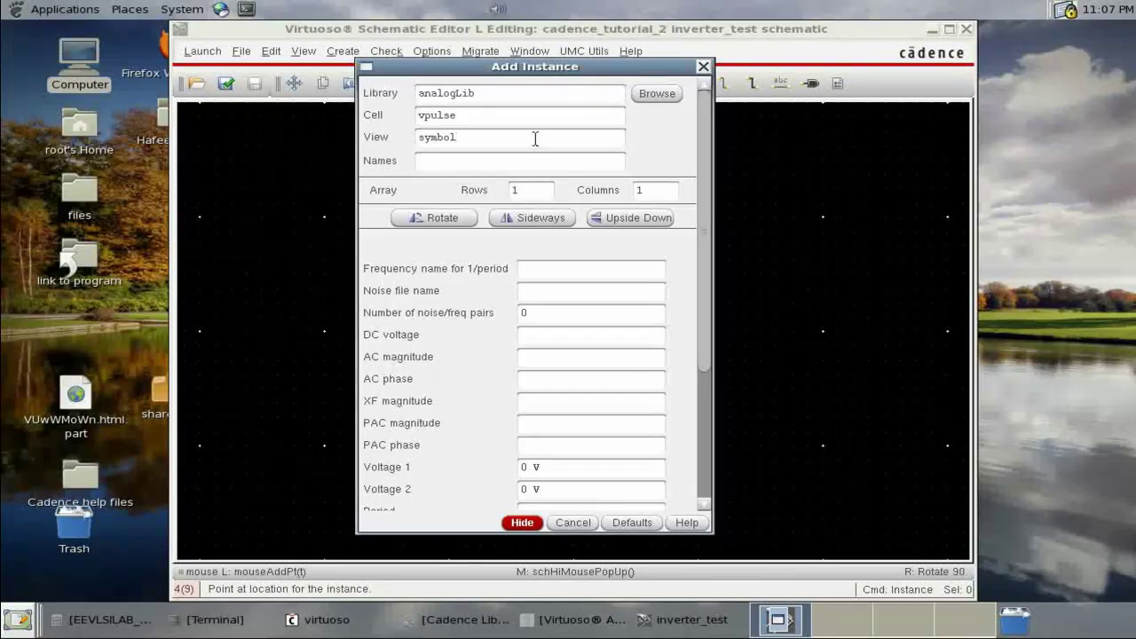
{"action": "scroll", "coordinate": [515, 178], "scroll_direction": "down", "scroll_amount": 3}
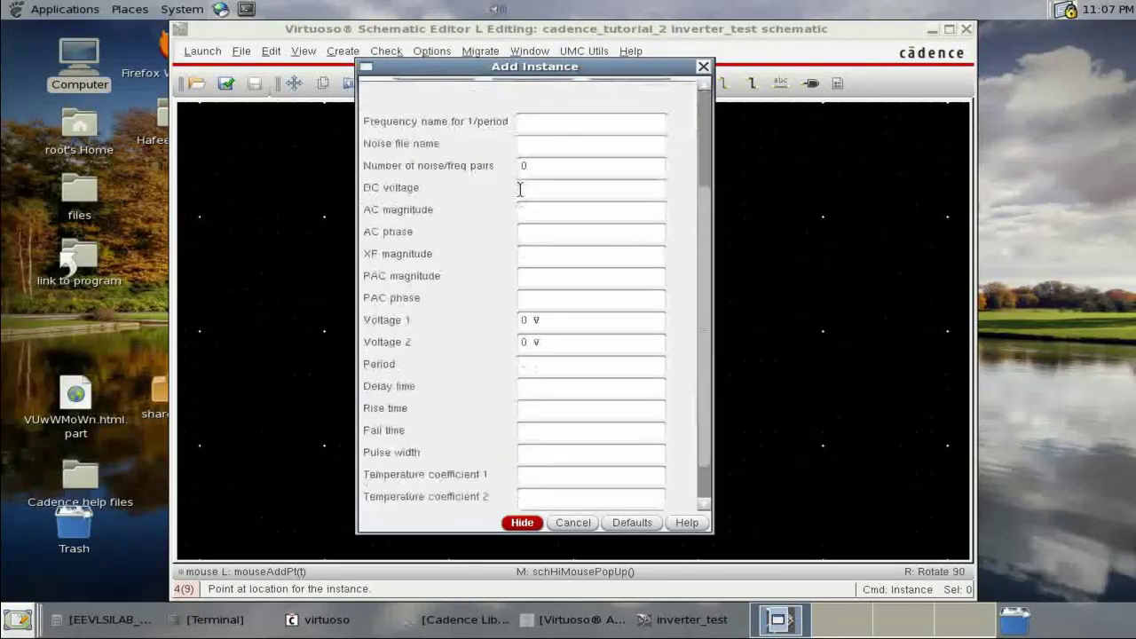
{"action": "type", "text": "1.8"}
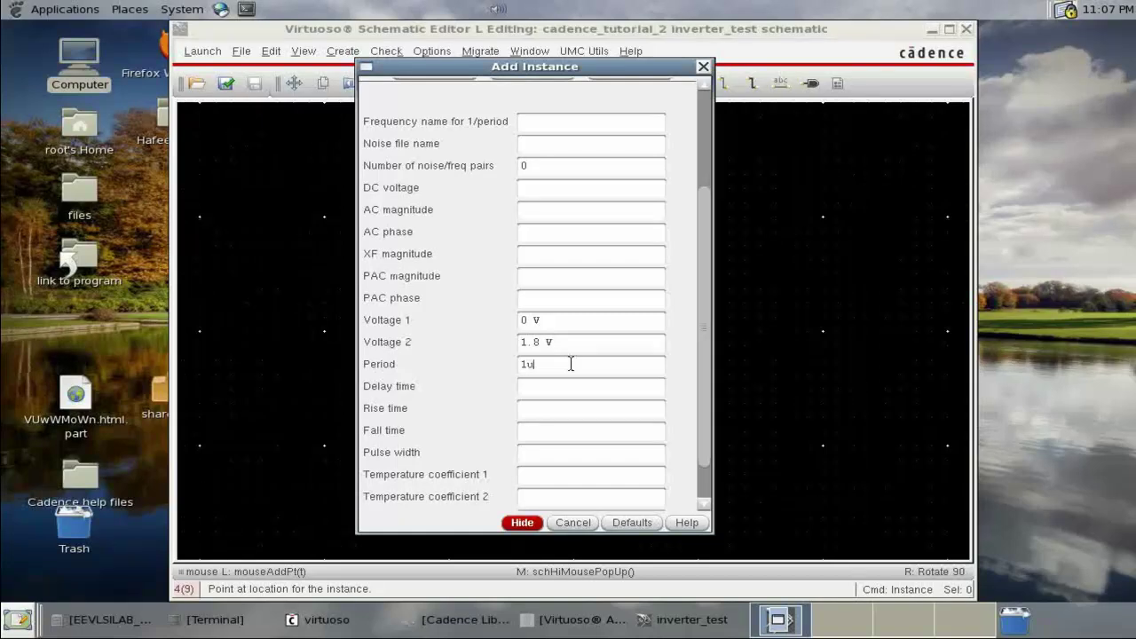
{"action": "scroll", "coordinate": [571, 363], "scroll_direction": "down", "scroll_amount": 1}
{"action": "left_click", "coordinate": [548, 408]}
{"action": "type", "text": "0"}
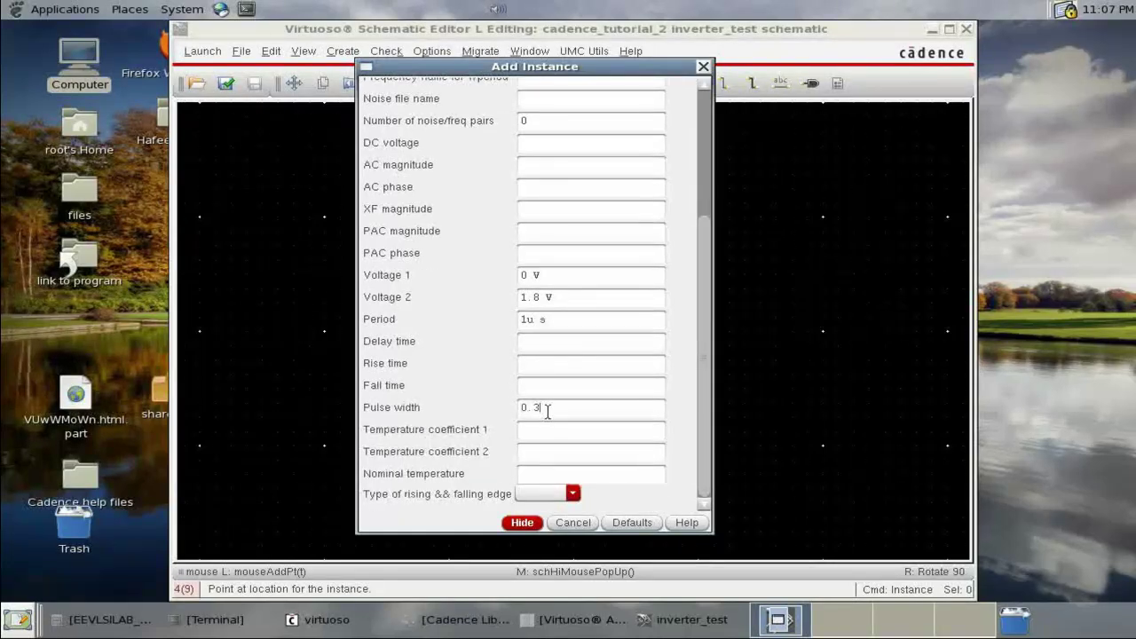
{"action": "type", "text": ".5u"}
{"action": "left_click", "coordinate": [522, 523]}
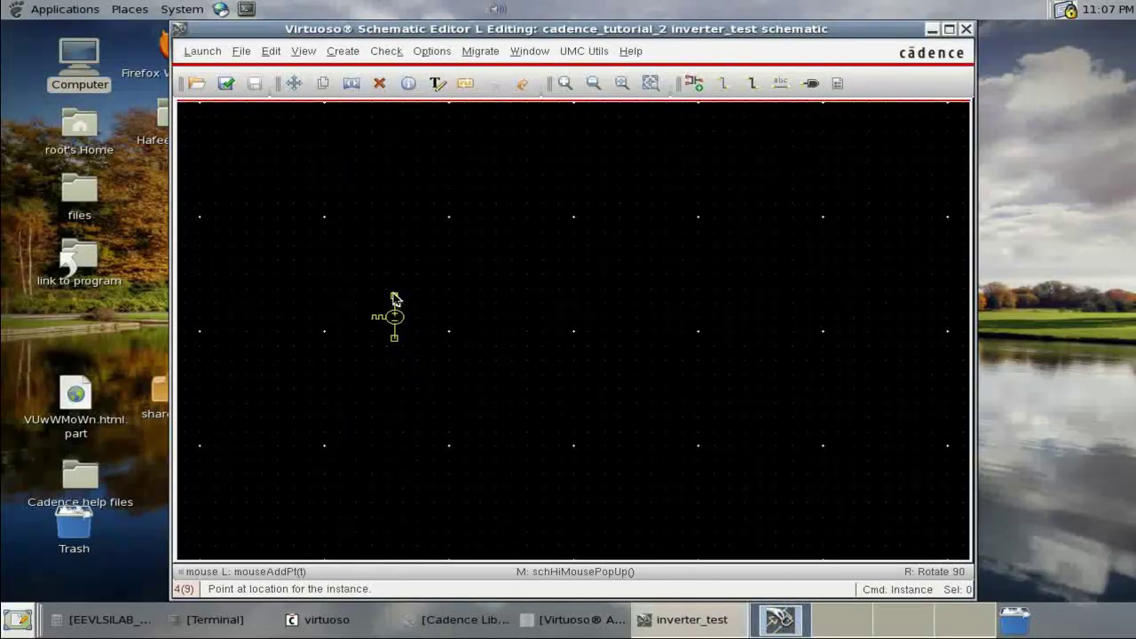
{"action": "left_click", "coordinate": [472, 311]}
{"action": "key", "text": "Escape"}
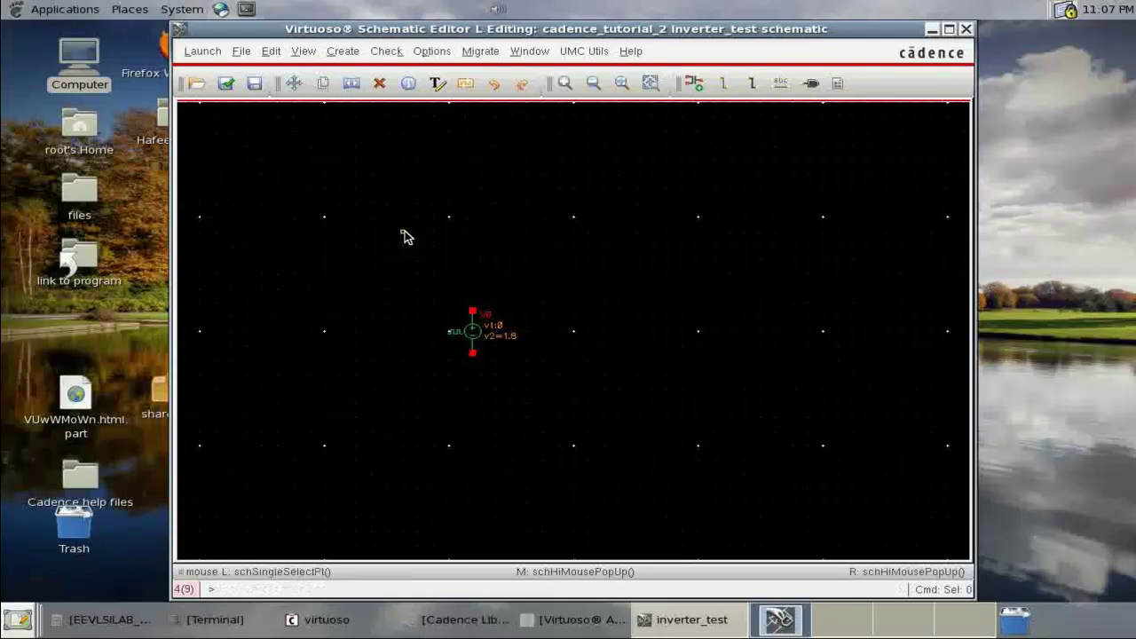
Place an analogLib vdc source with a DC voltage of 1.8 V to the left of the pulse source
{"action": "key", "text": "i"}
{"action": "scroll", "coordinate": [529, 190], "scroll_direction": "up", "scroll_amount": 5}
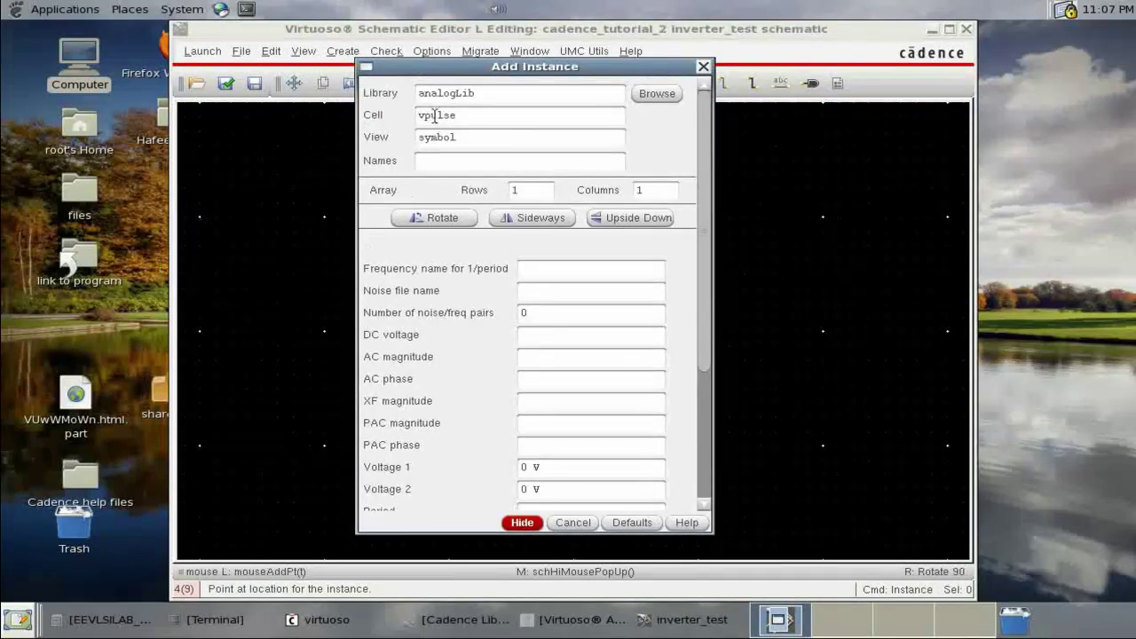
{"action": "left_click_drag", "start_coordinate": [426, 118], "coordinate": [569, 120]}
{"action": "type", "text": "vdc"}
{"action": "left_click", "coordinate": [549, 140]}
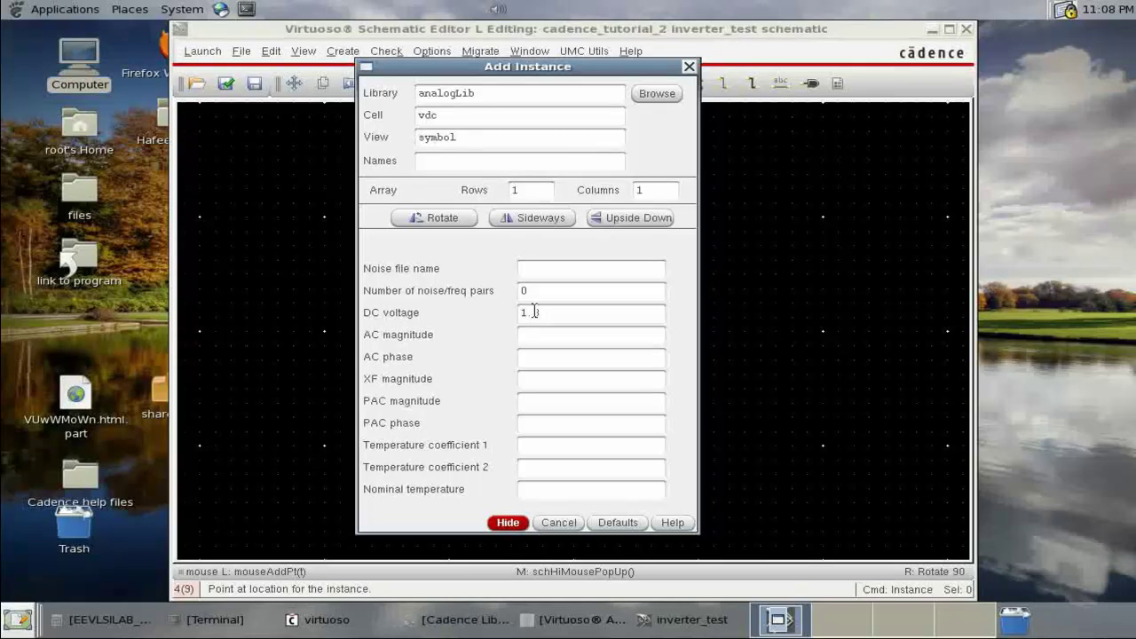
{"action": "left_click", "coordinate": [507, 523]}
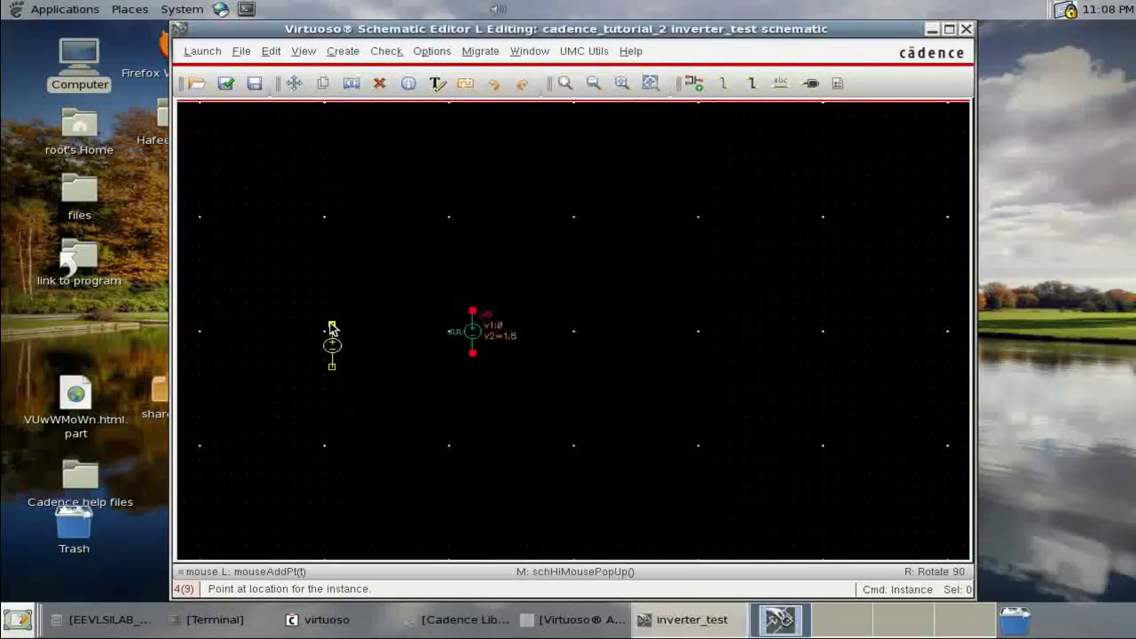
{"action": "left_click", "coordinate": [331, 311]}
{"action": "key", "text": "Escape"}
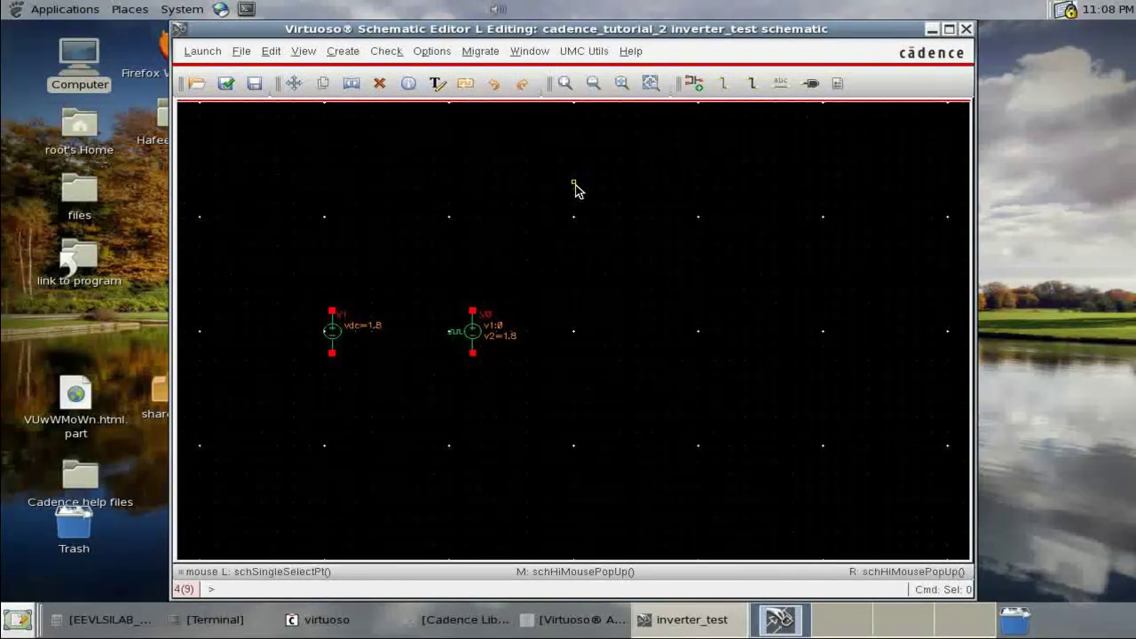
Place an analogLib gnd symbol below and to the right of the pulse source
{"action": "key", "text": "i"}
{"action": "left_click_drag", "start_coordinate": [482, 112], "coordinate": [302, 115]}
{"action": "type", "text": "gnd"}
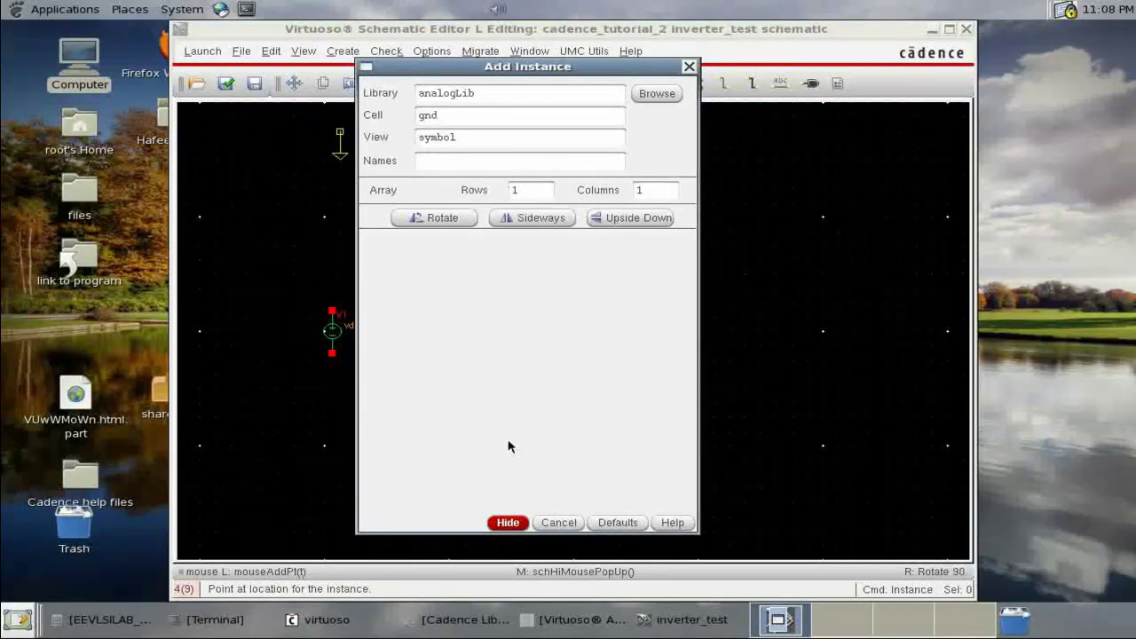
{"action": "left_click", "coordinate": [508, 523]}
{"action": "left_click", "coordinate": [544, 439]}
{"action": "key", "text": "Escape"}
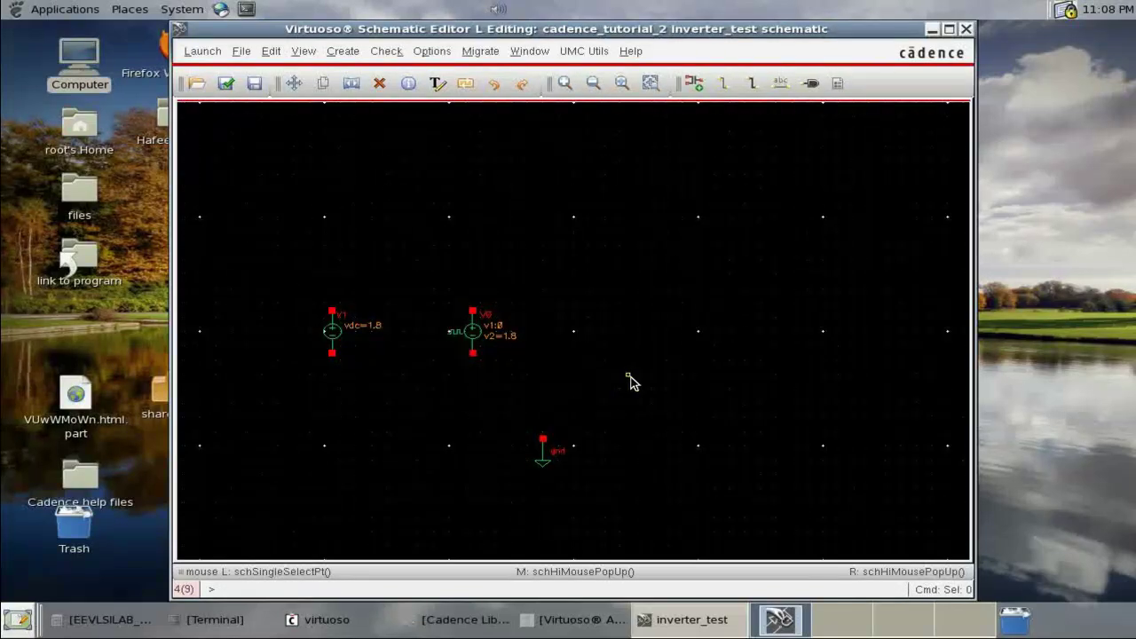
Place the inverter symbol from the cadence_tutorial_2 library above and to the right of the pulse source
{"action": "key", "text": "i"}
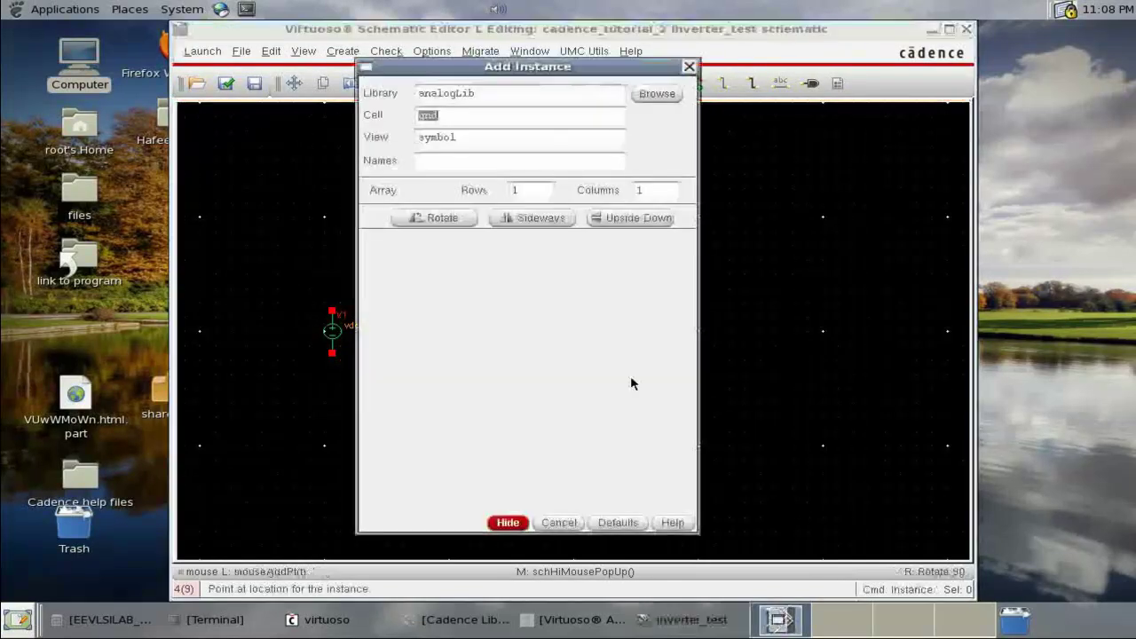
{"action": "left_click", "coordinate": [656, 94]}
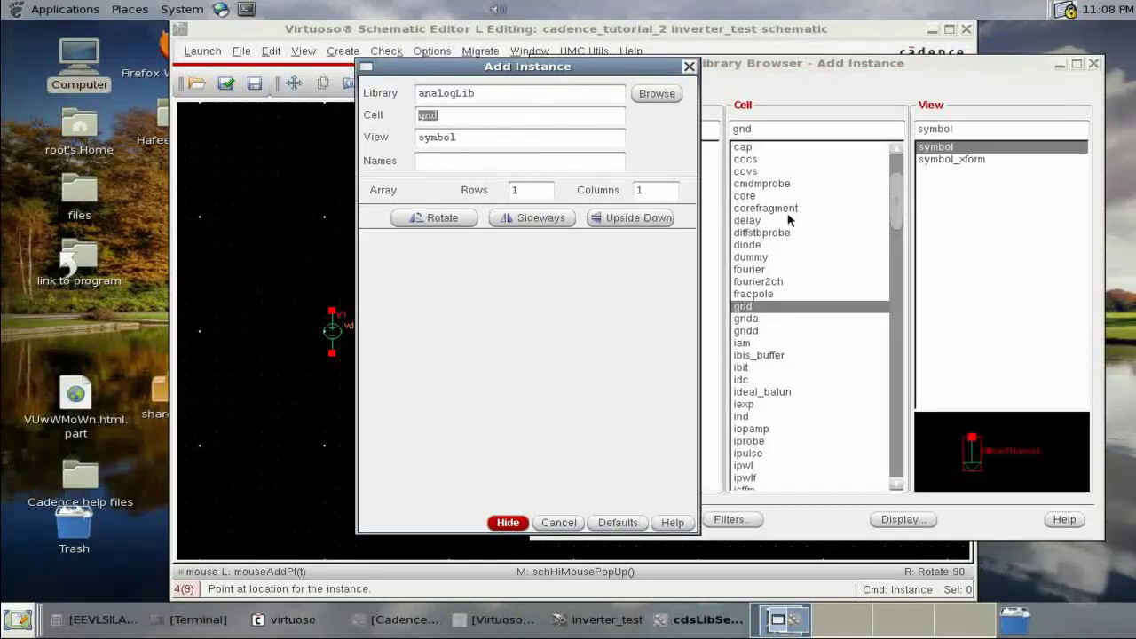
{"action": "left_click", "coordinate": [768, 71]}
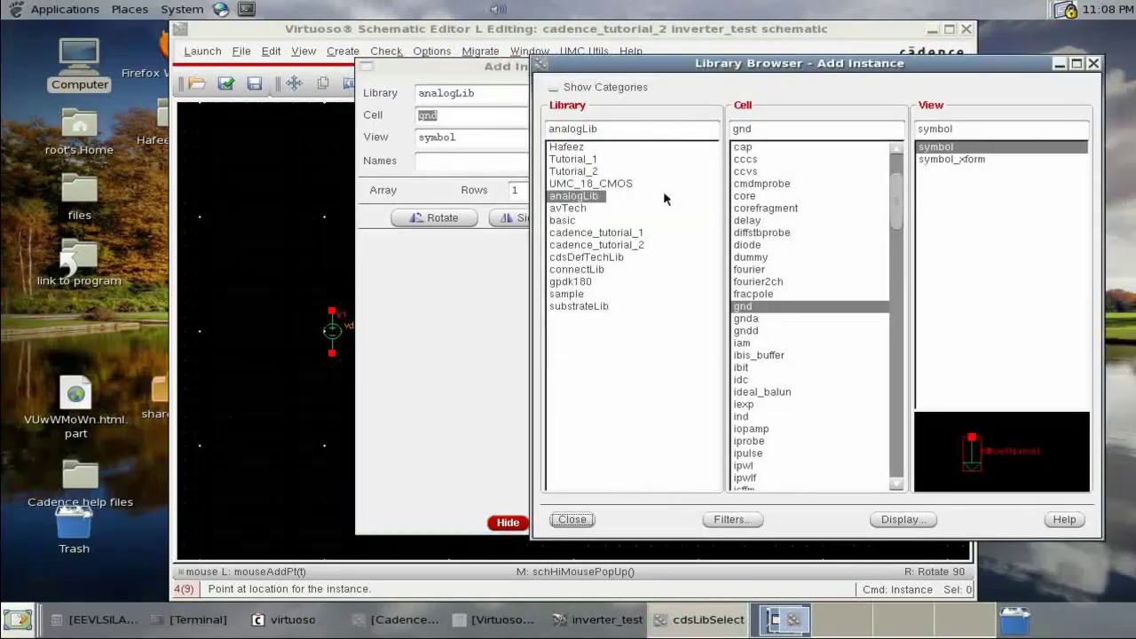
{"action": "left_click", "coordinate": [588, 173]}
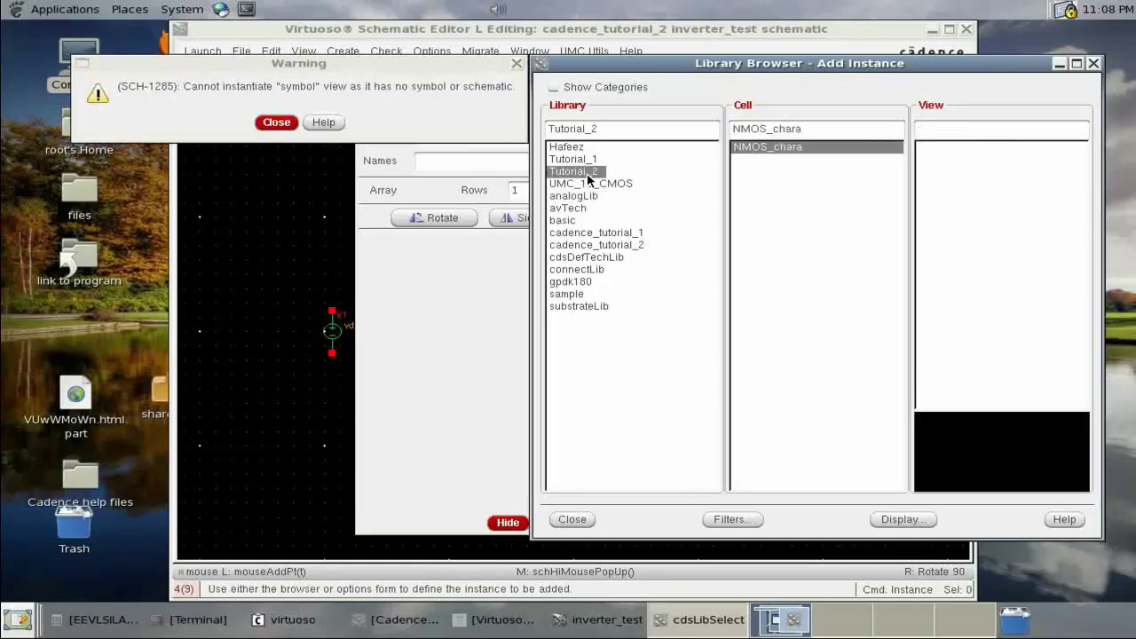
{"action": "left_click", "coordinate": [276, 121]}
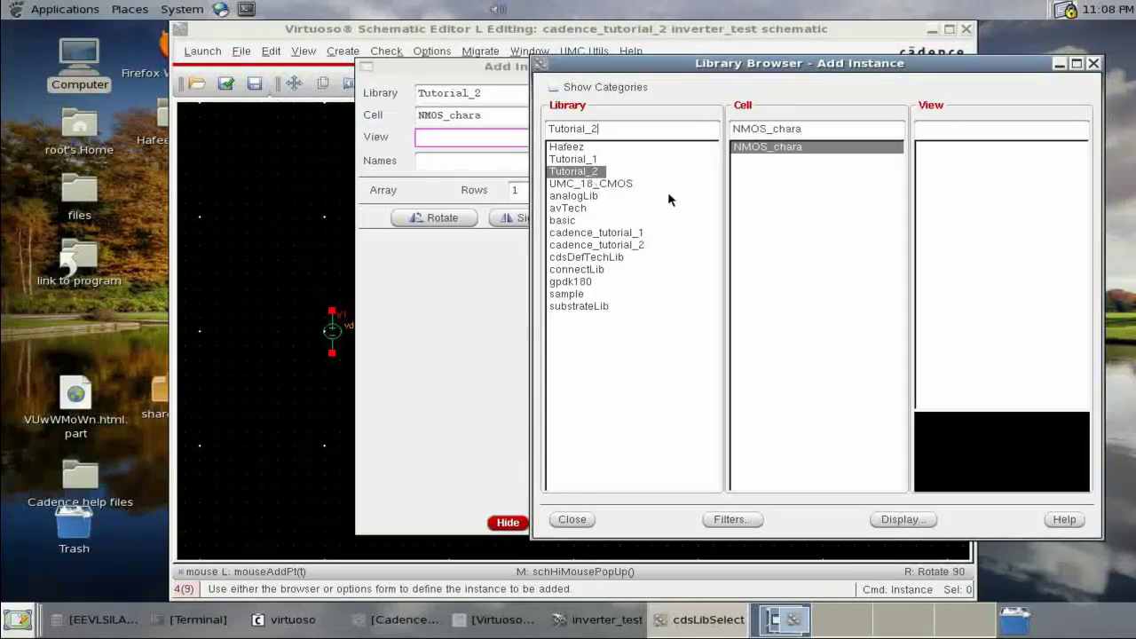
{"action": "left_click", "coordinate": [626, 245]}
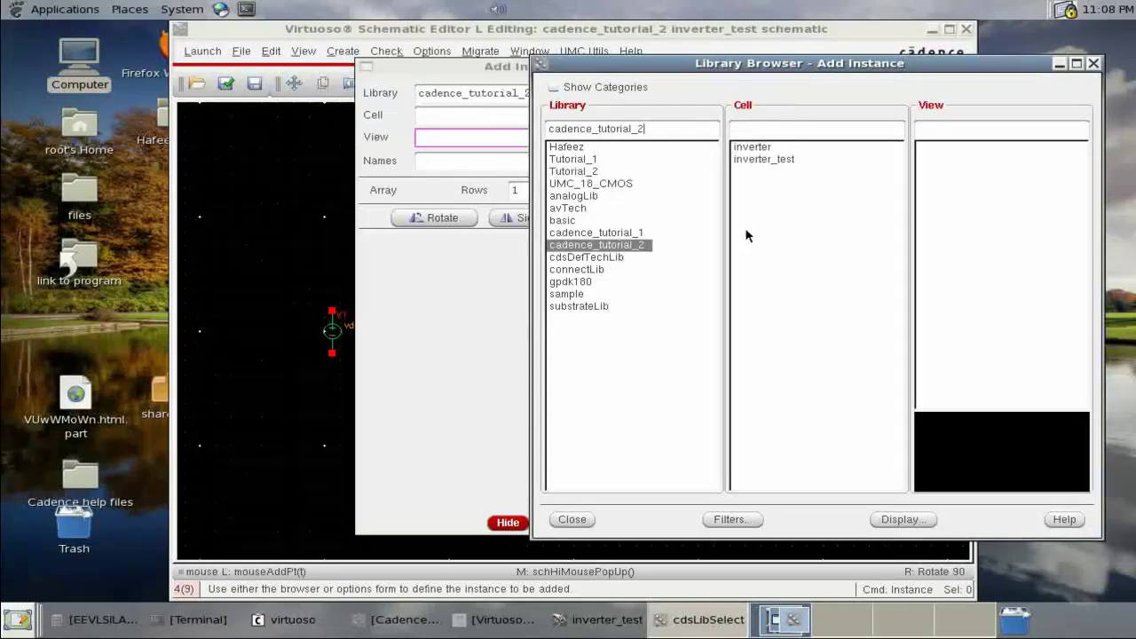
{"action": "left_click", "coordinate": [767, 148]}
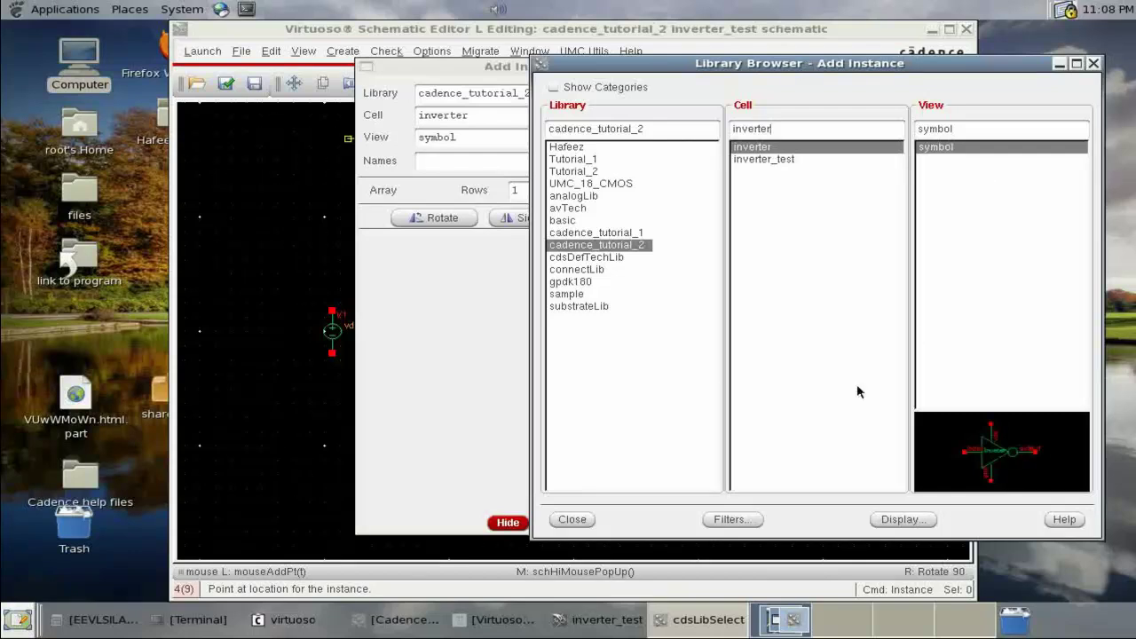
{"action": "left_click", "coordinate": [573, 520]}
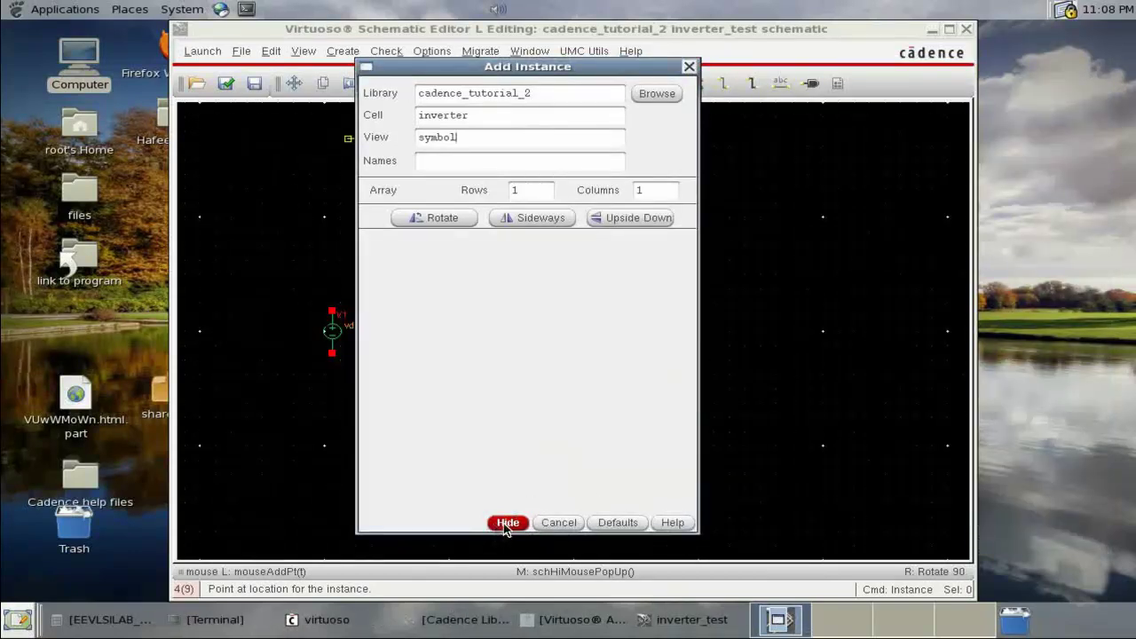
{"action": "left_click", "coordinate": [508, 523]}
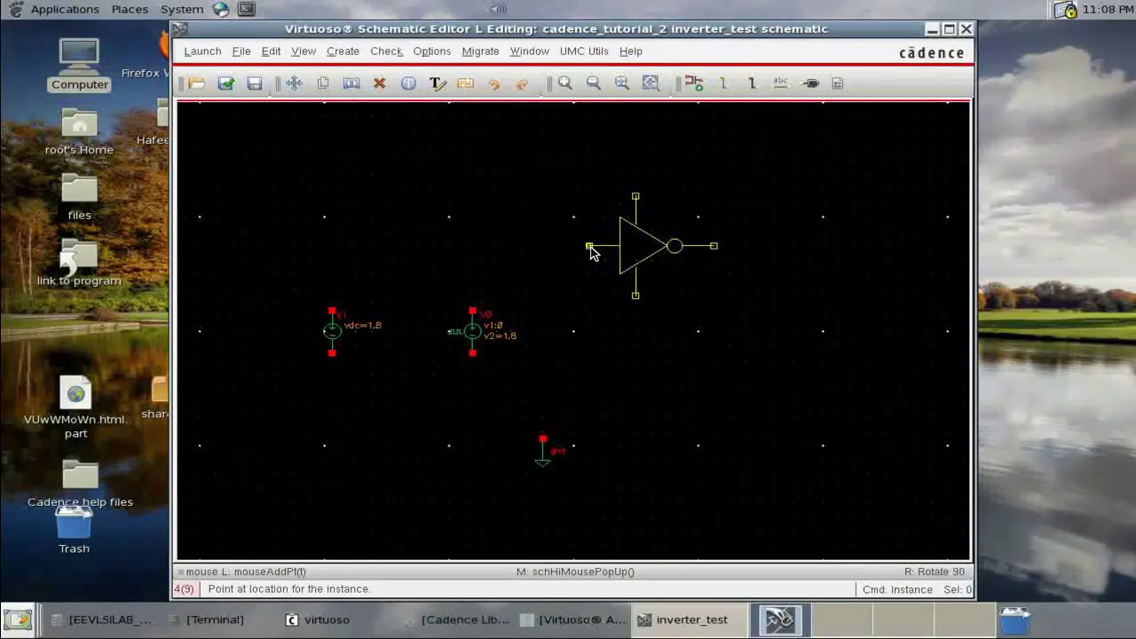
{"action": "left_click", "coordinate": [592, 261]}
{"action": "key", "text": "Escape"}
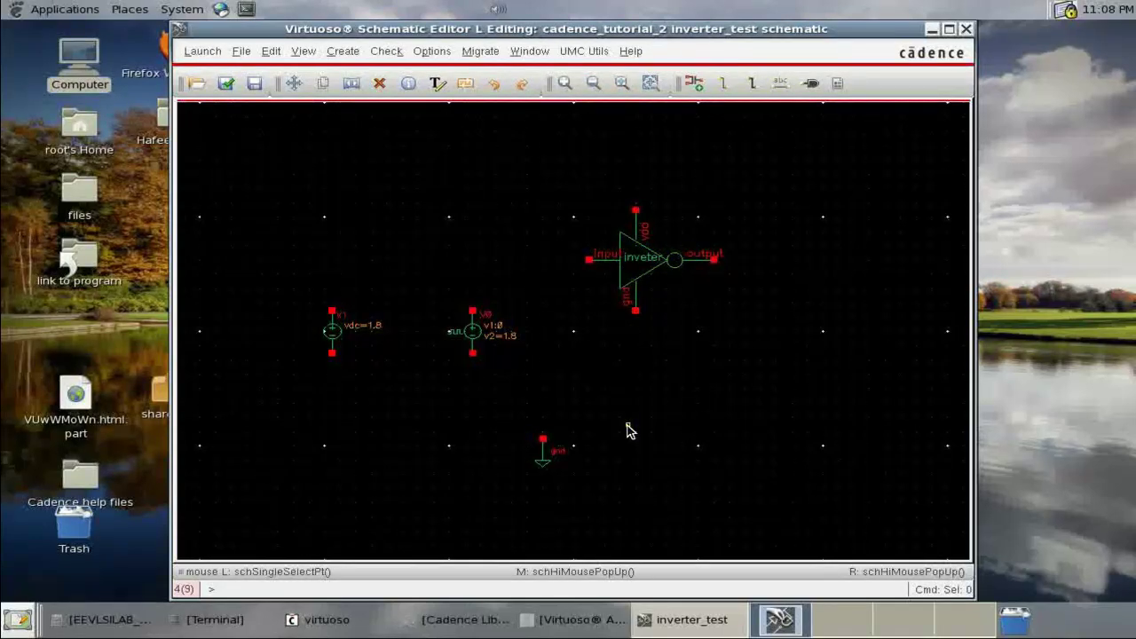
Wire the DC source between the inverter's vdd pin and the ground symbol, and connect the inverter's gnd pin to the ground net
{"action": "key", "text": "w"}
{"action": "left_click", "coordinate": [636, 210]}
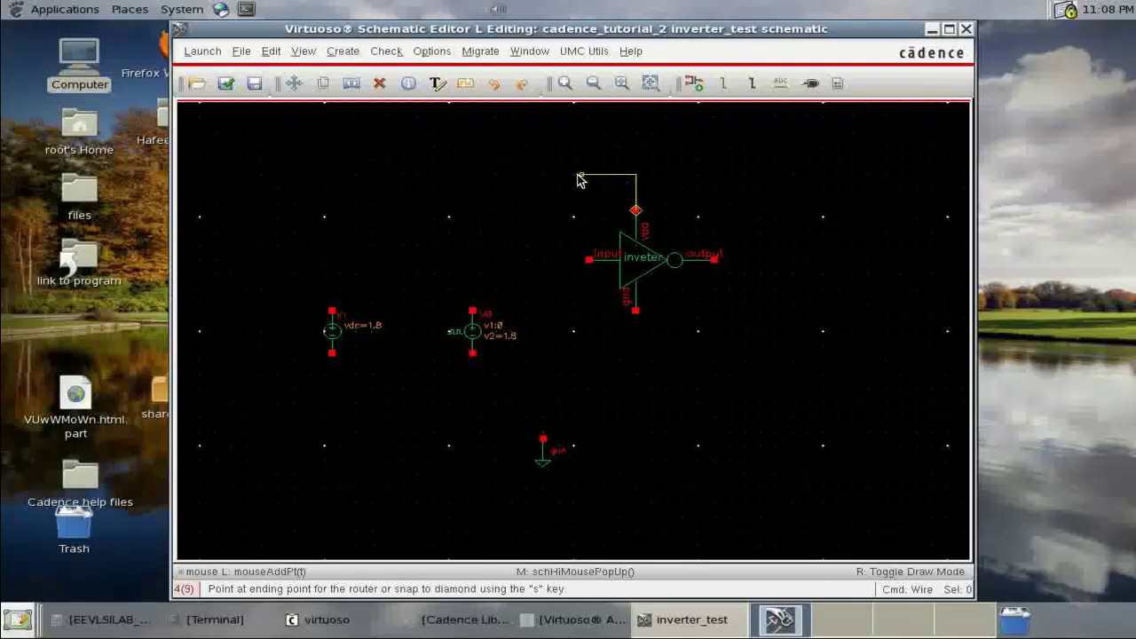
{"action": "left_click", "coordinate": [332, 311]}
{"action": "left_click", "coordinate": [332, 353]}
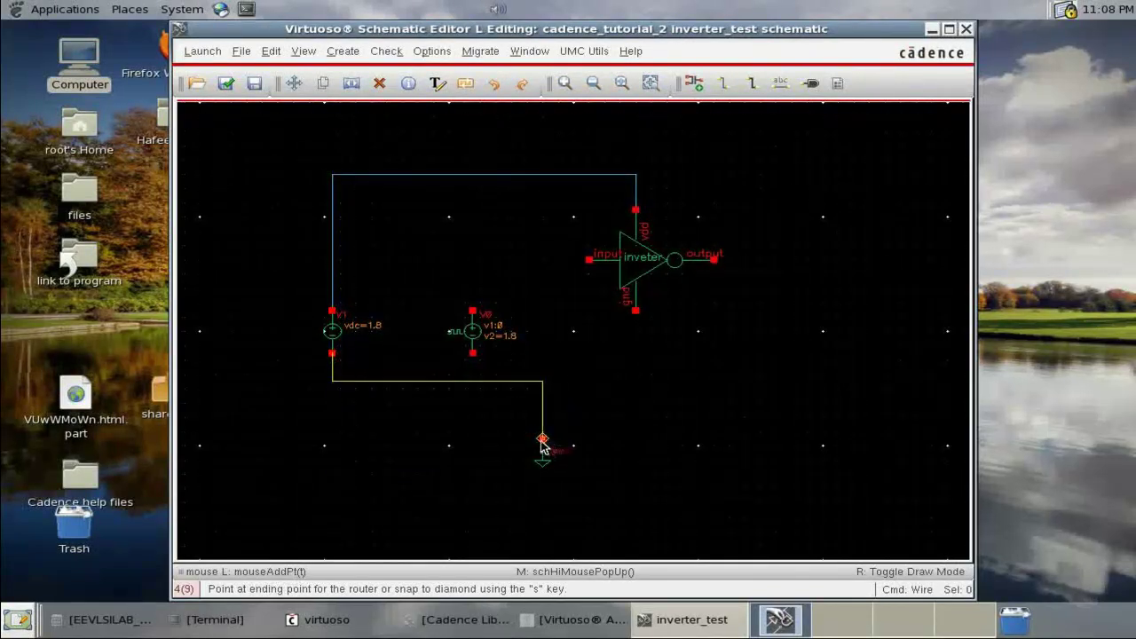
{"action": "left_click", "coordinate": [542, 438]}
{"action": "left_click", "coordinate": [636, 310]}
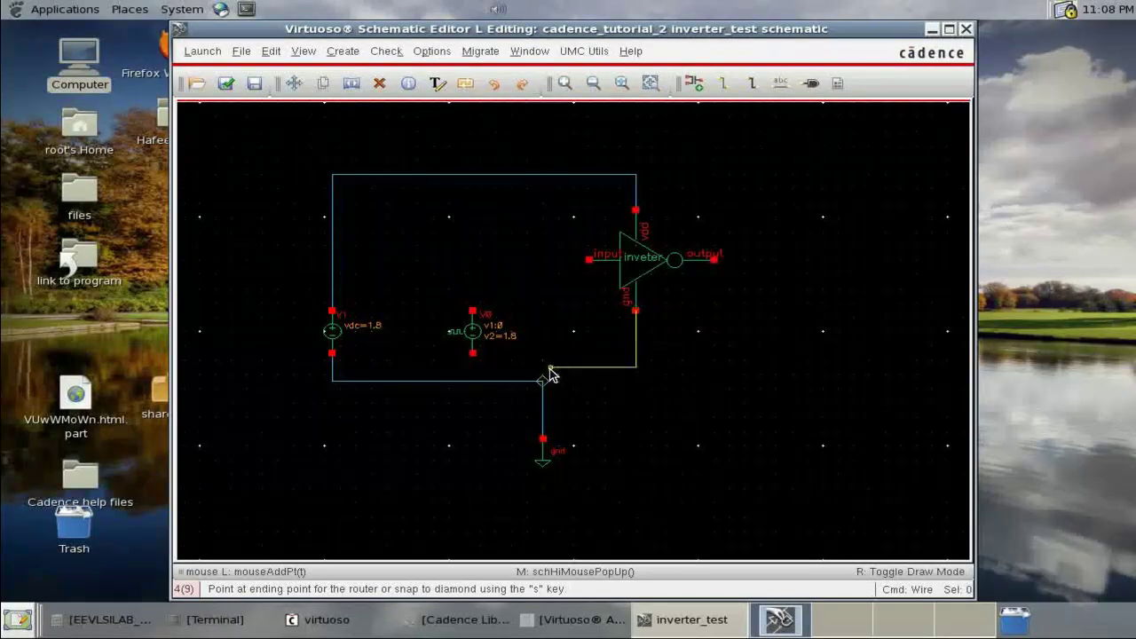
{"action": "left_click", "coordinate": [543, 381]}
Wire the pulse source between the inverter's input pin and the ground net, and draw a short open-ended wire from the output pin
{"action": "left_click", "coordinate": [473, 311]}
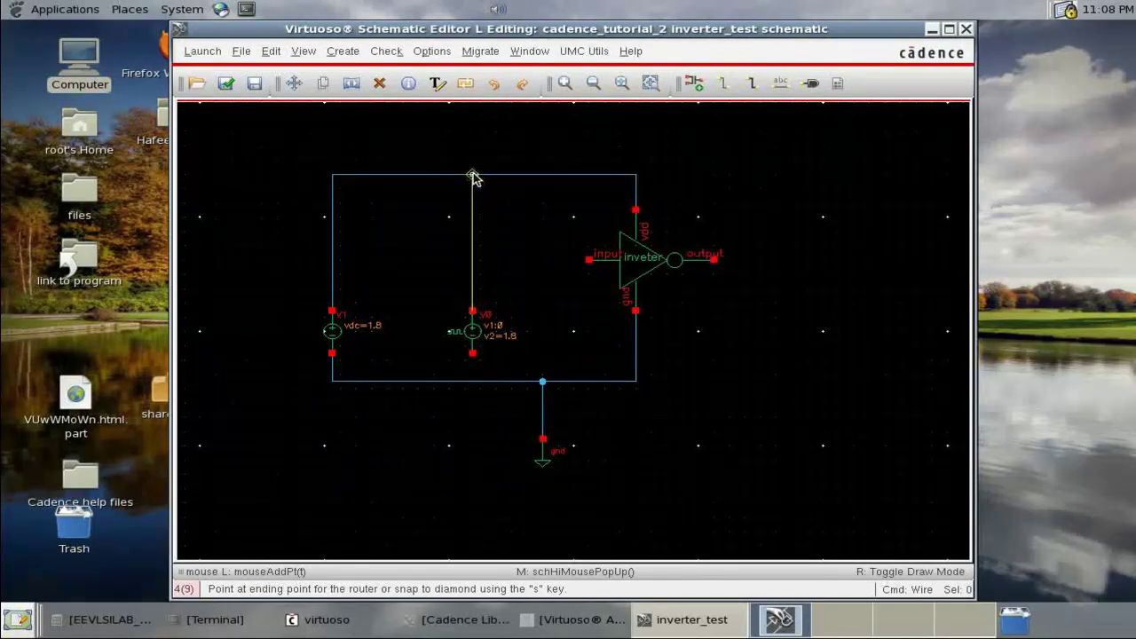
{"action": "left_click", "coordinate": [590, 259]}
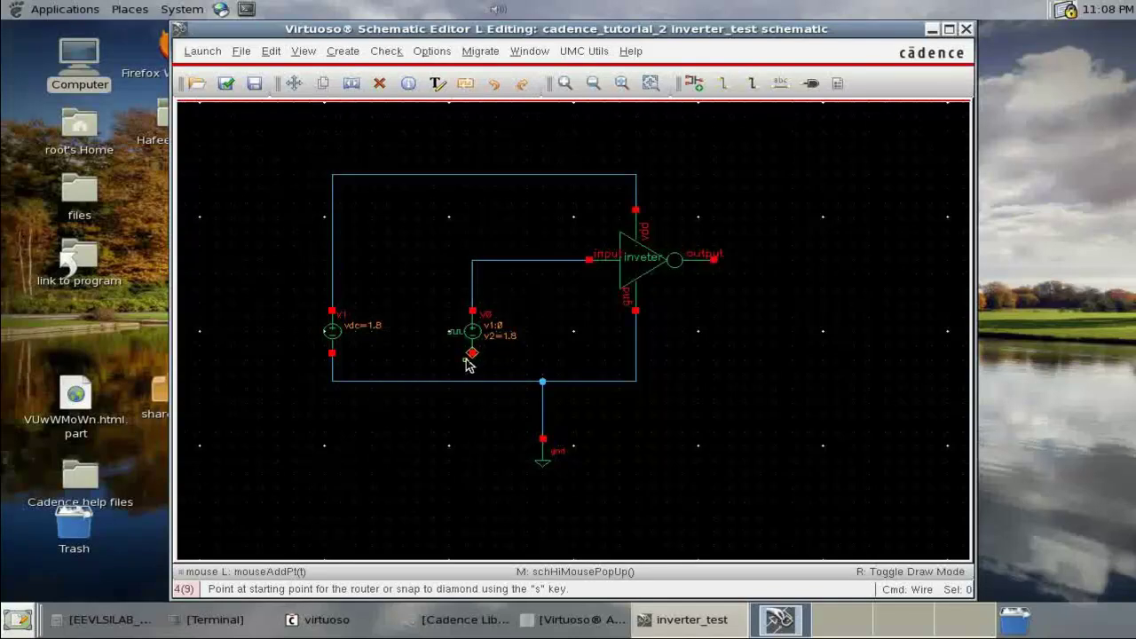
{"action": "left_click", "coordinate": [472, 353]}
{"action": "left_click", "coordinate": [472, 381]}
{"action": "left_click", "coordinate": [715, 260]}
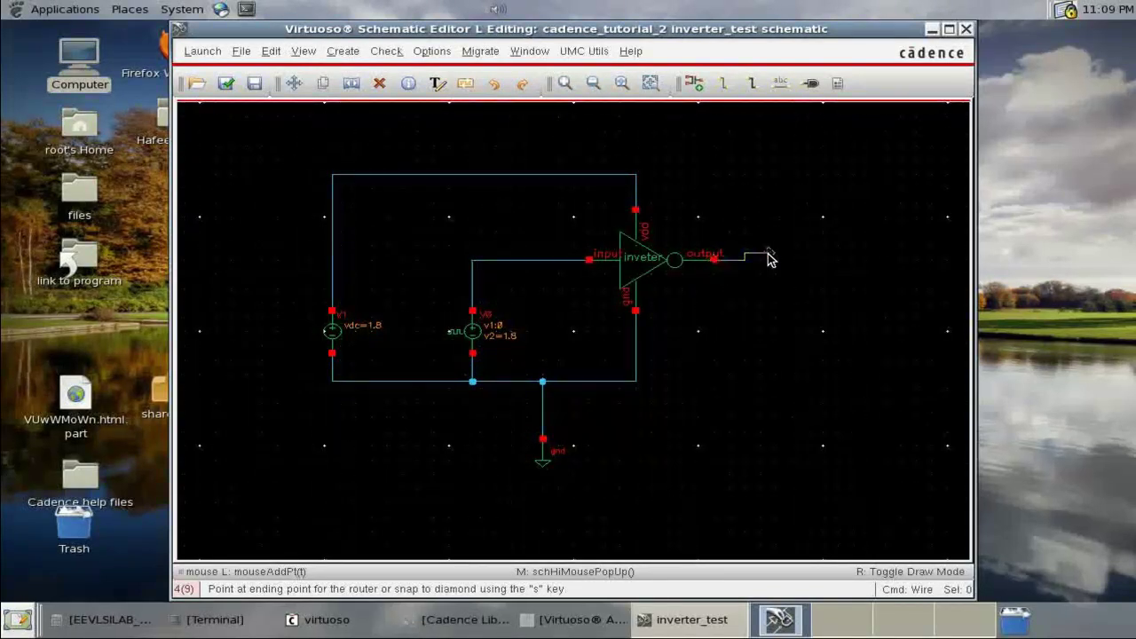
{"action": "double_click", "coordinate": [768, 256]}
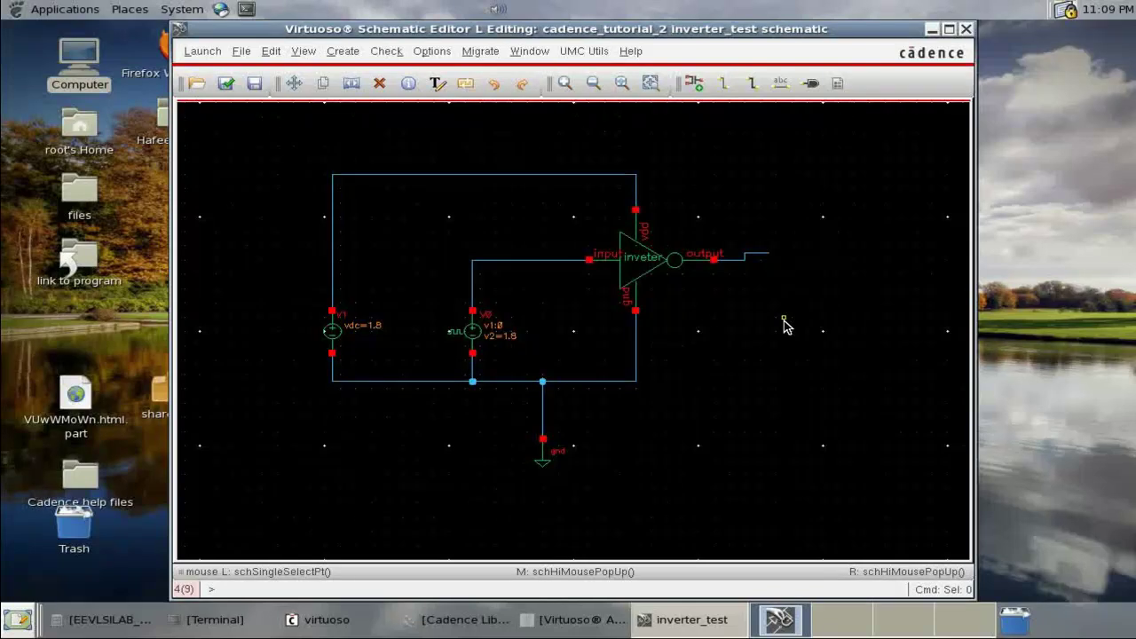
Check and save the inverter_test schematic and dismiss the check report
{"action": "left_click", "coordinate": [226, 83]}
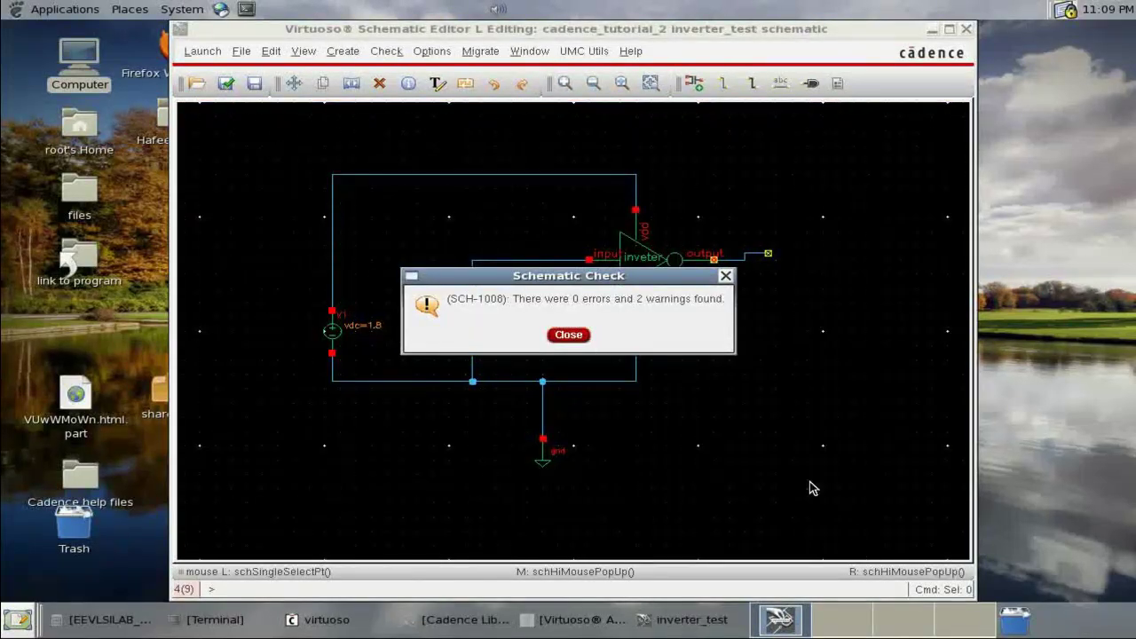
{"action": "left_click_drag", "start_coordinate": [637, 276], "coordinate": [709, 266]}
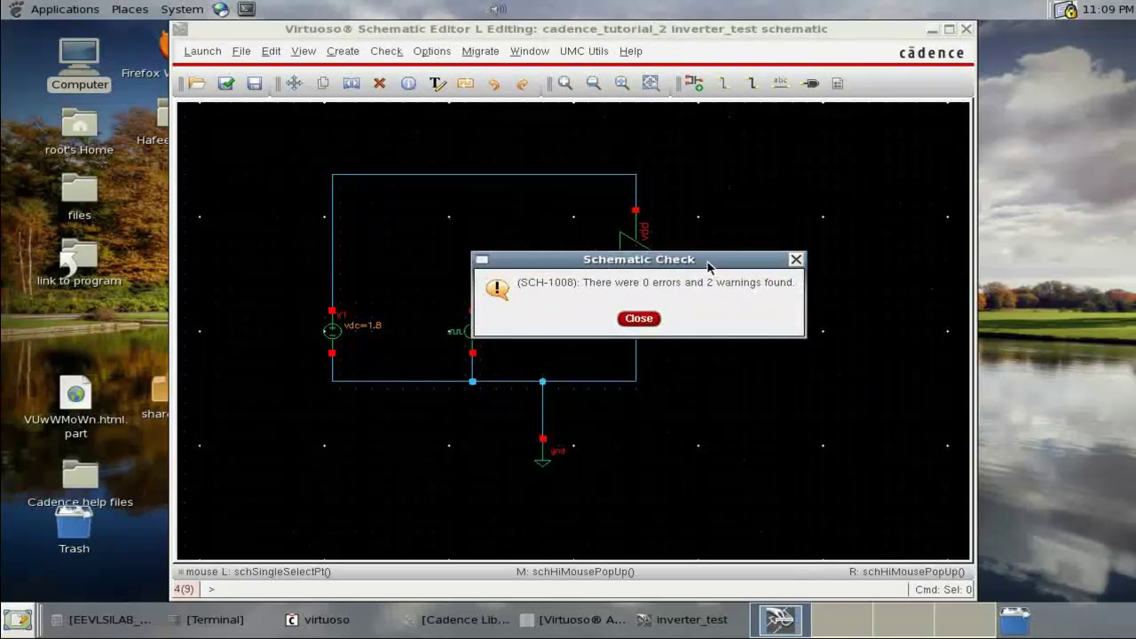
{"action": "left_click", "coordinate": [639, 318]}
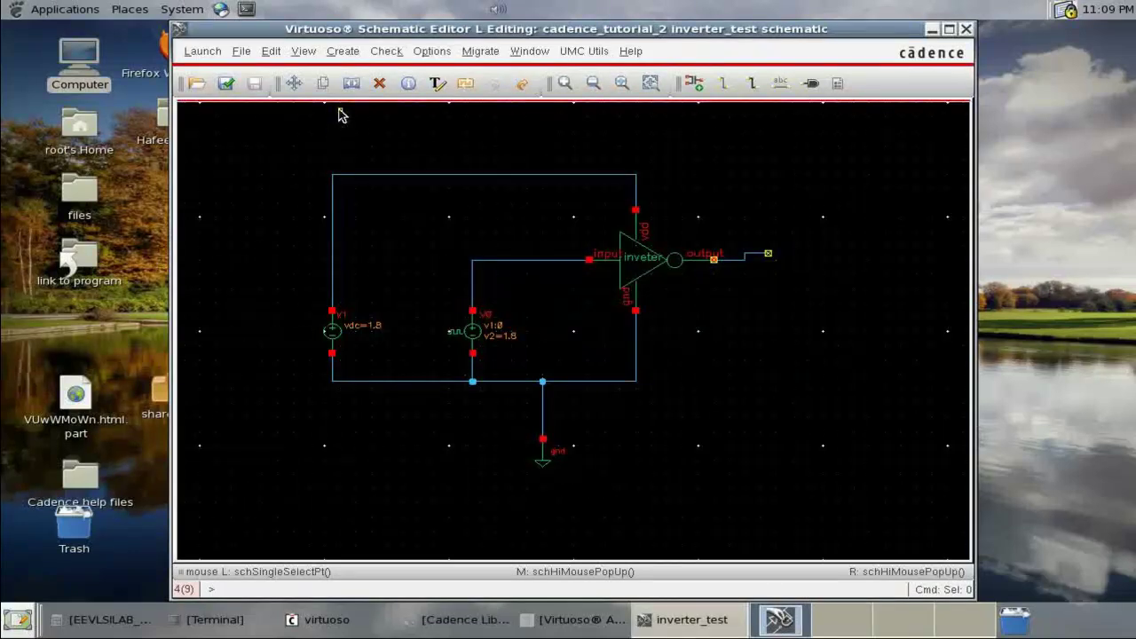
Review the check warnings of the inverter_test cellview in the marker list and close it
{"action": "left_click", "coordinate": [387, 50]}
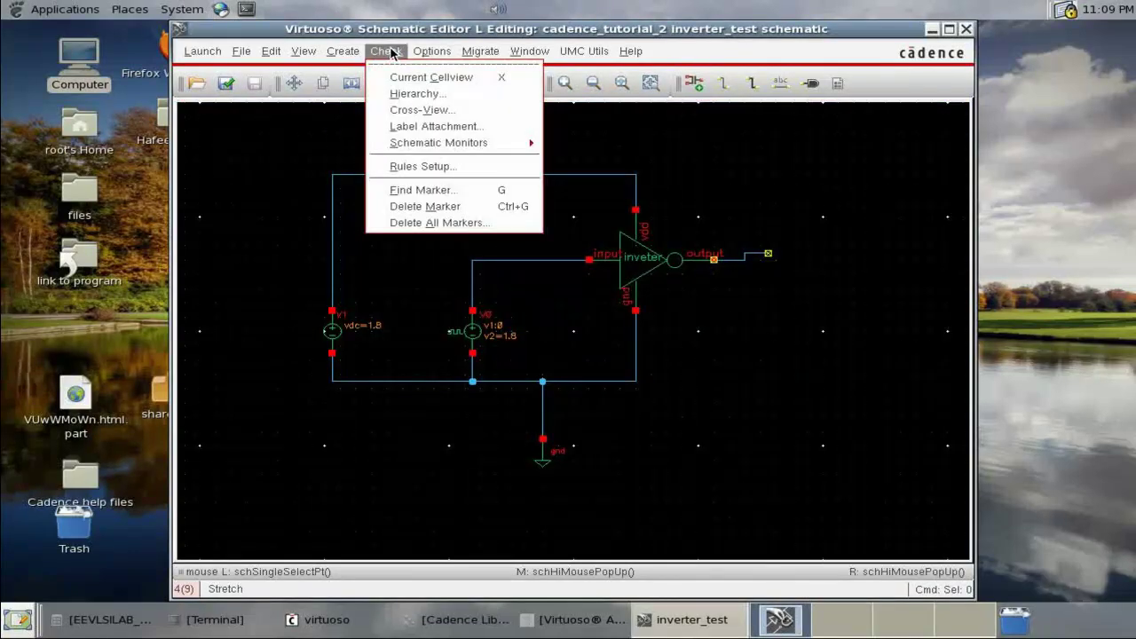
{"action": "left_click", "coordinate": [420, 190]}
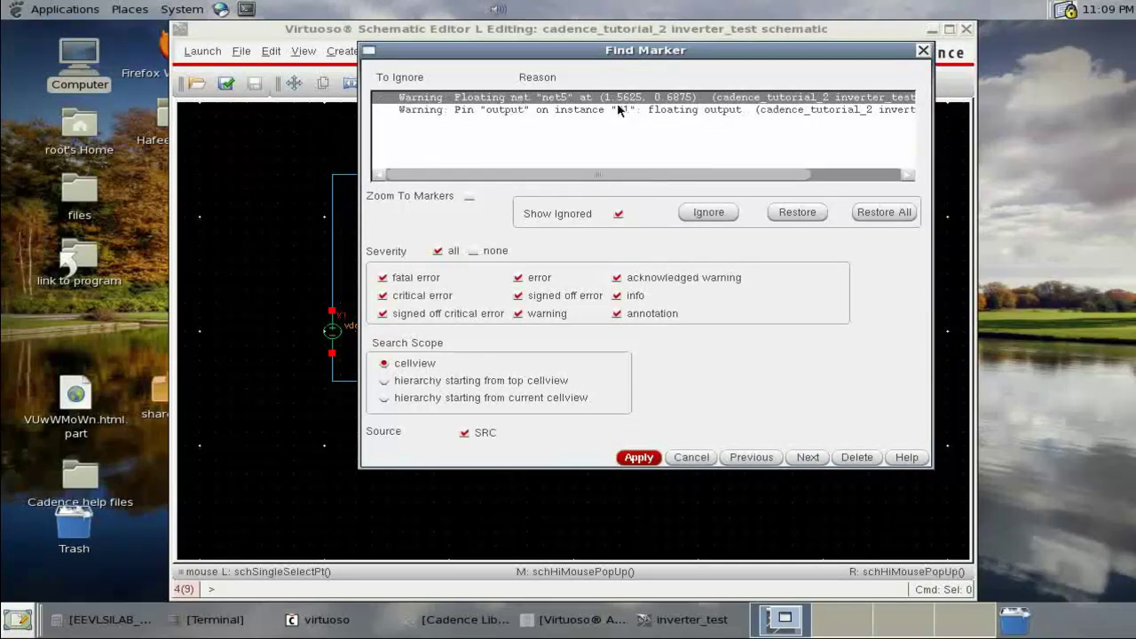
{"action": "left_click", "coordinate": [484, 110]}
{"action": "left_click_drag", "start_coordinate": [557, 175], "coordinate": [697, 175]}
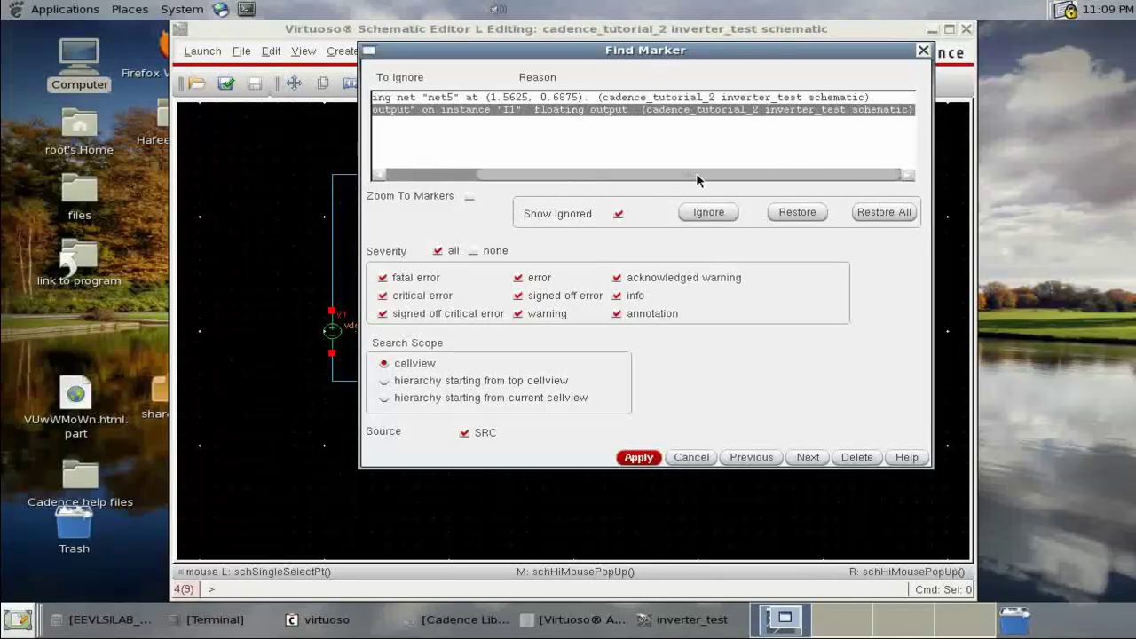
{"action": "key", "text": "Up"}
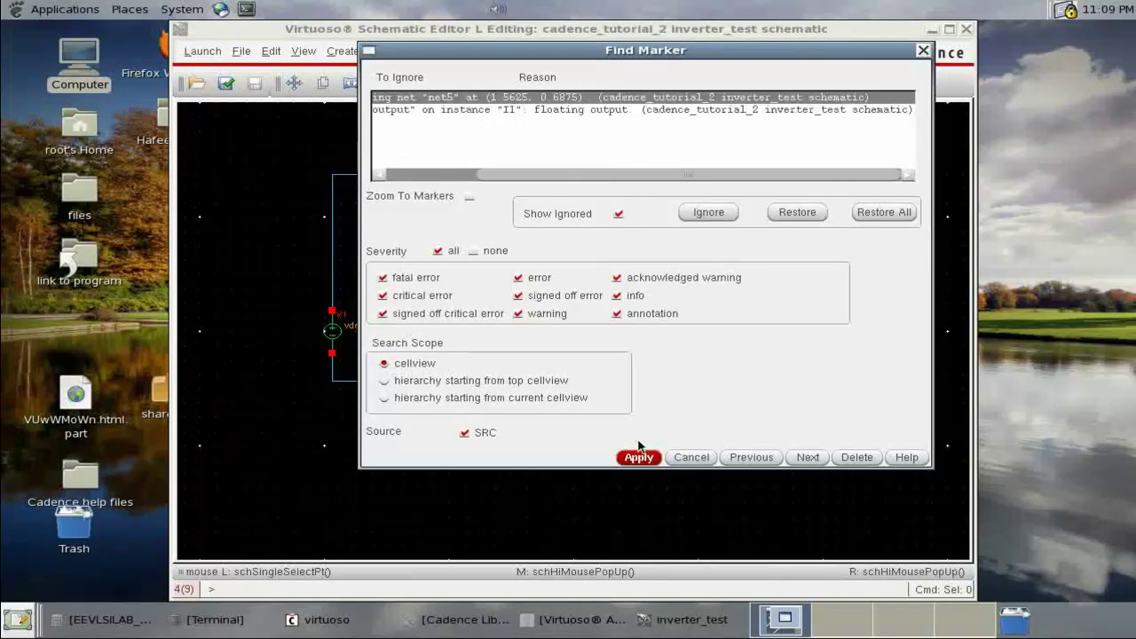
{"action": "left_click", "coordinate": [700, 458]}
{"action": "left_click", "coordinate": [793, 297]}
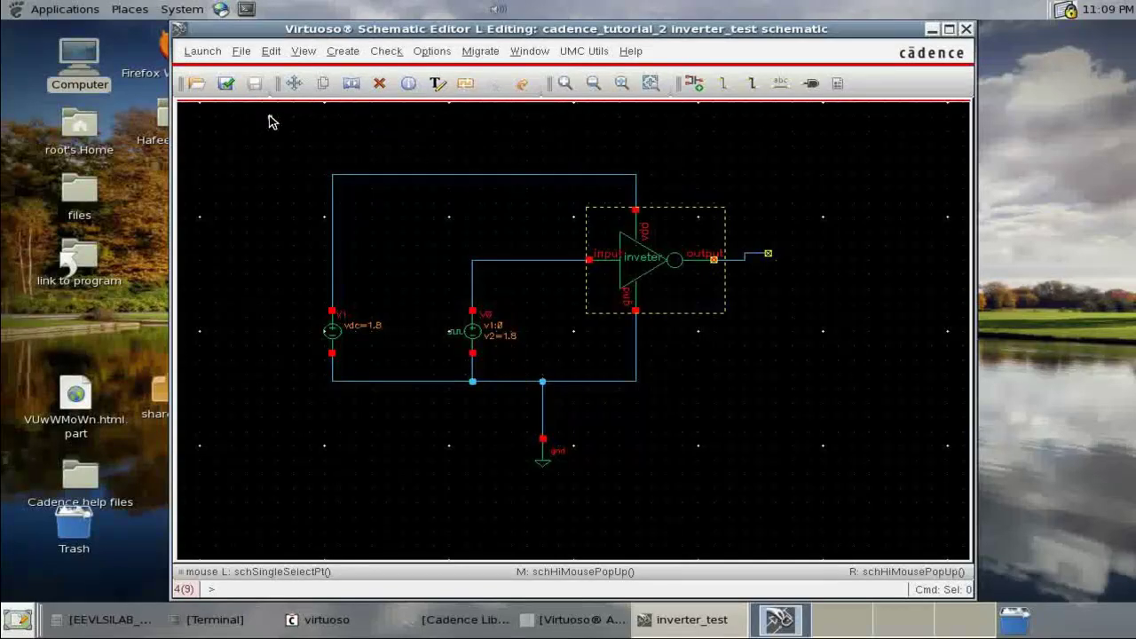
Close the earlier simulation session of the inverter schematic without saving its state
{"action": "left_click", "coordinate": [586, 618]}
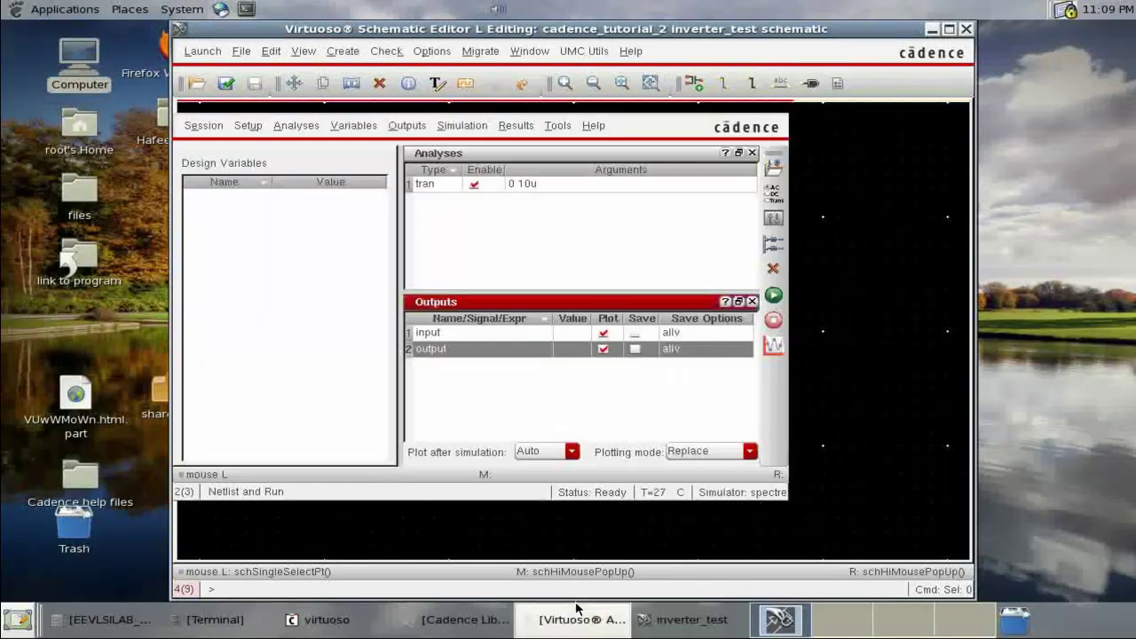
{"action": "left_click", "coordinate": [781, 104]}
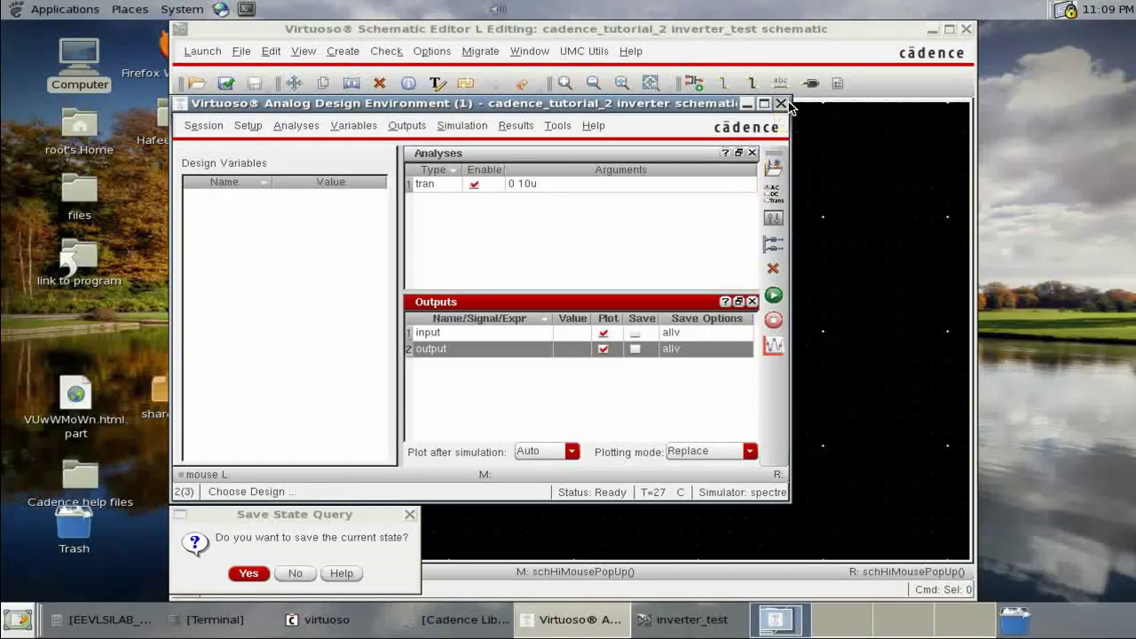
{"action": "left_click_drag", "start_coordinate": [746, 108], "coordinate": [850, 153]}
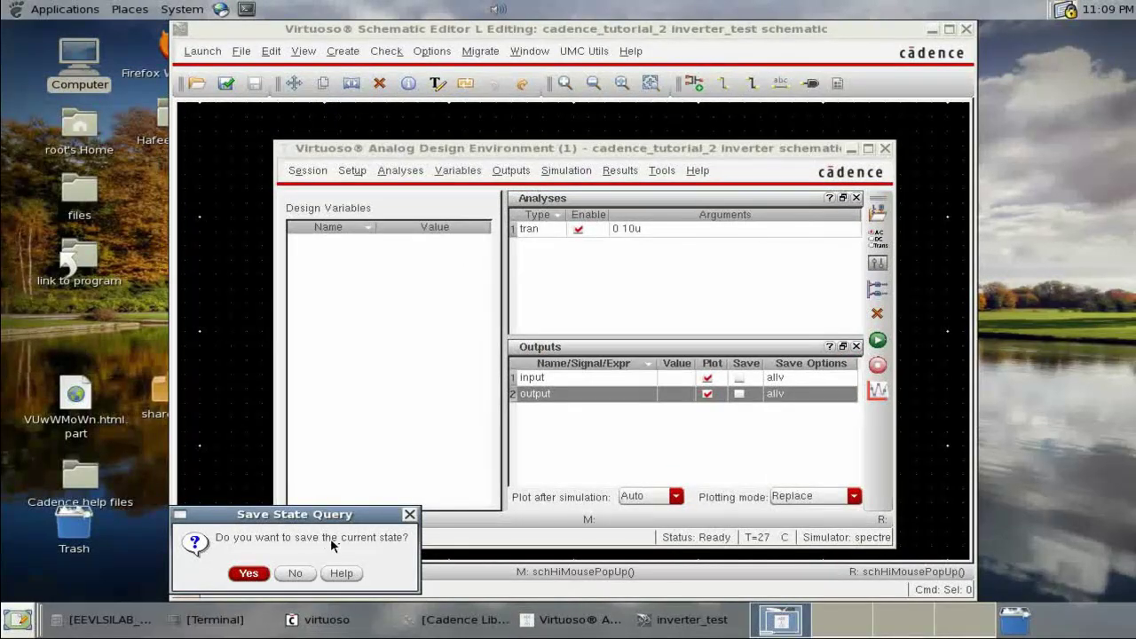
{"action": "left_click", "coordinate": [295, 574]}
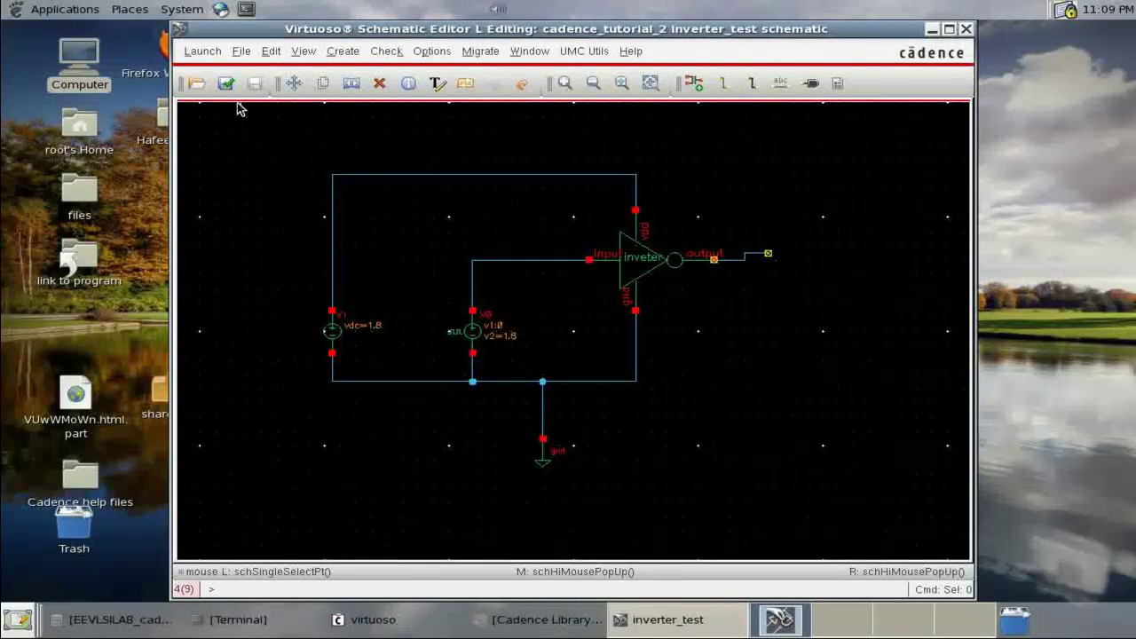
Launch ADE L for inverter_test and add a transient analysis with a stop time of 10u
{"action": "left_click", "coordinate": [190, 52]}
{"action": "left_click", "coordinate": [206, 80]}
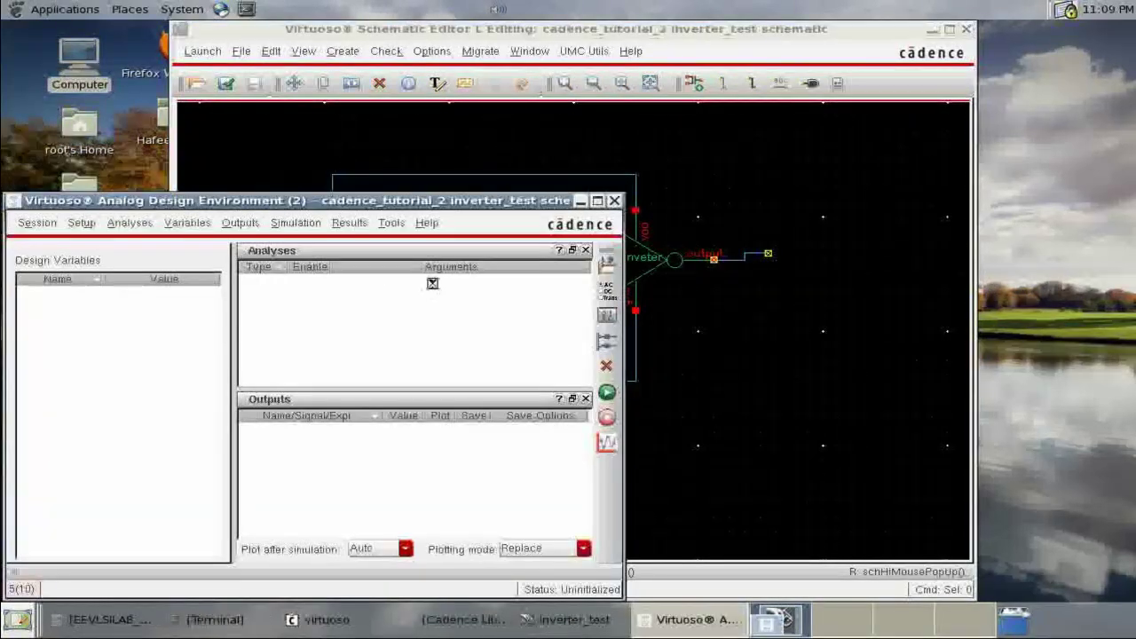
{"action": "left_click", "coordinate": [611, 306]}
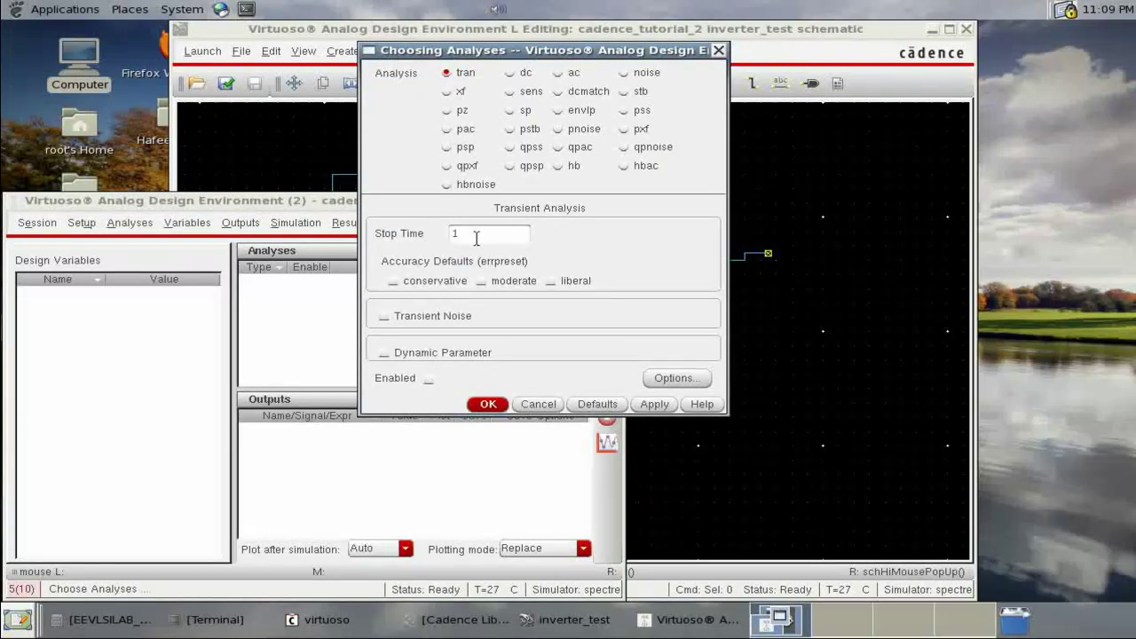
{"action": "type", "text": "10u"}
{"action": "left_click", "coordinate": [487, 404]}
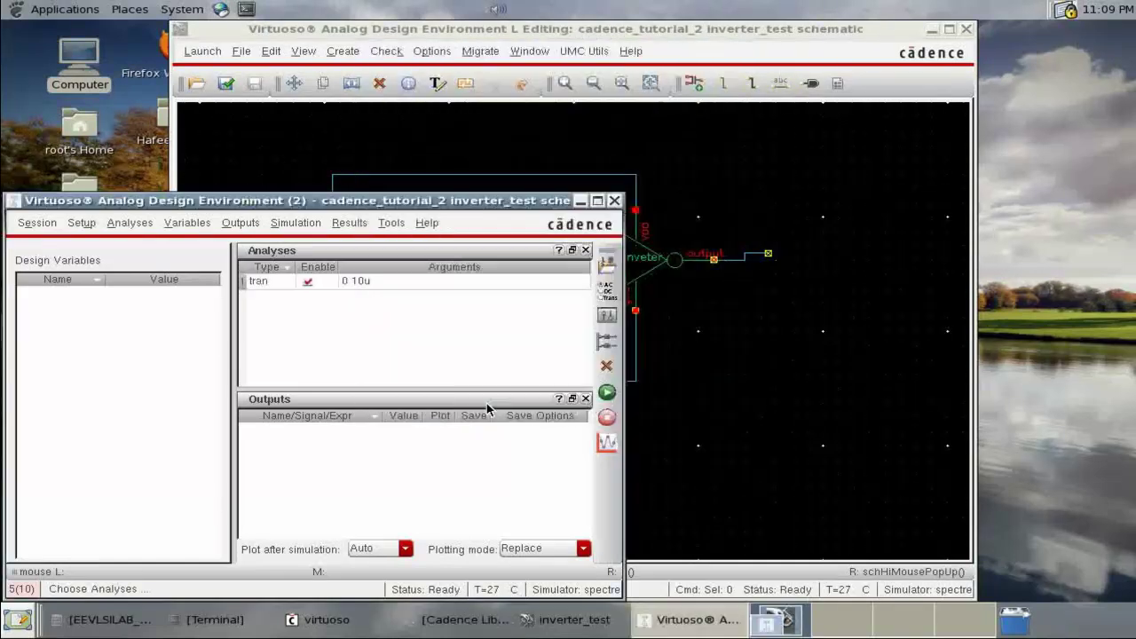
{"action": "left_click", "coordinate": [607, 341]}
{"action": "left_click", "coordinate": [718, 130]}
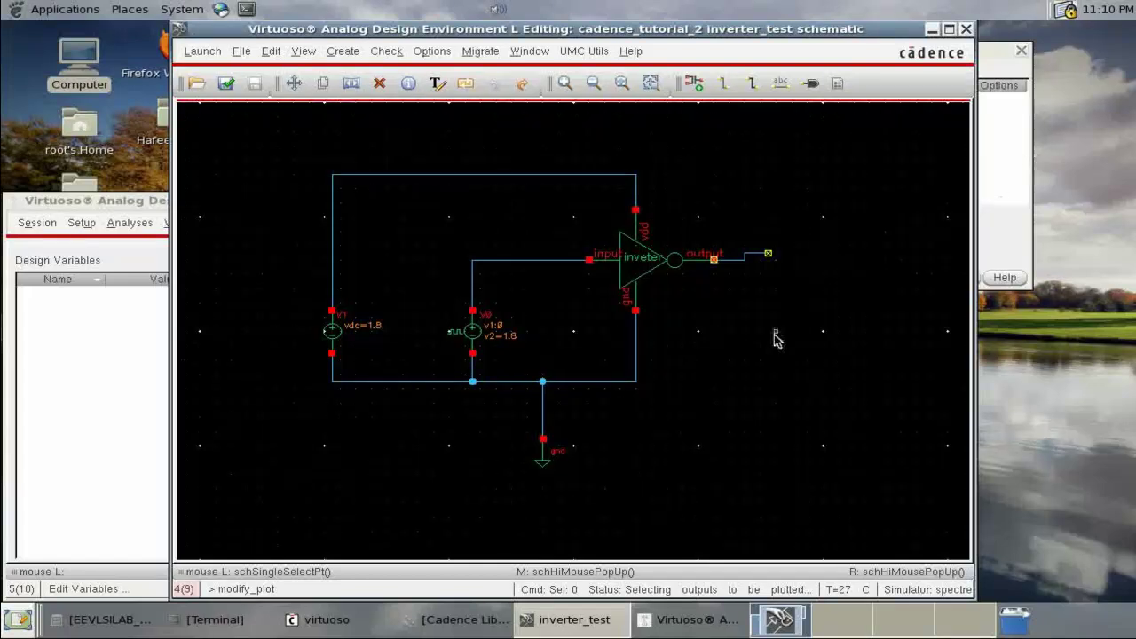
{"action": "left_click", "coordinate": [1010, 171]}
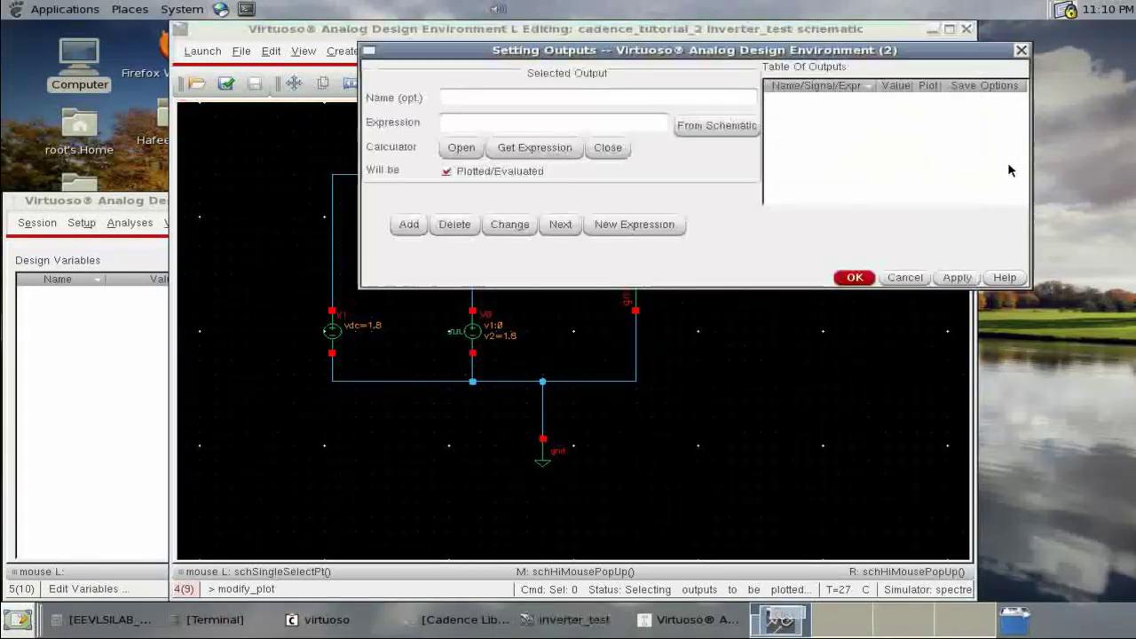
{"action": "left_click", "coordinate": [905, 277]}
Name the inverter's input wire "in" and its output wire "out", and check and save the schematic
{"action": "left_click", "coordinate": [781, 83]}
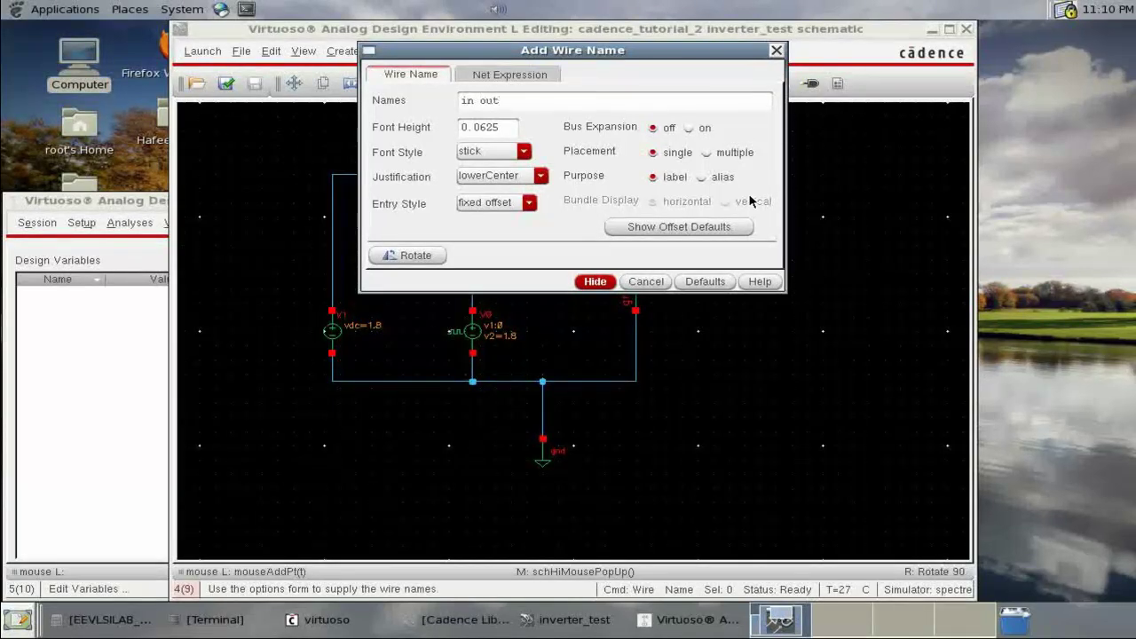
{"action": "type", "text": "in out"}
{"action": "left_click", "coordinate": [595, 281]}
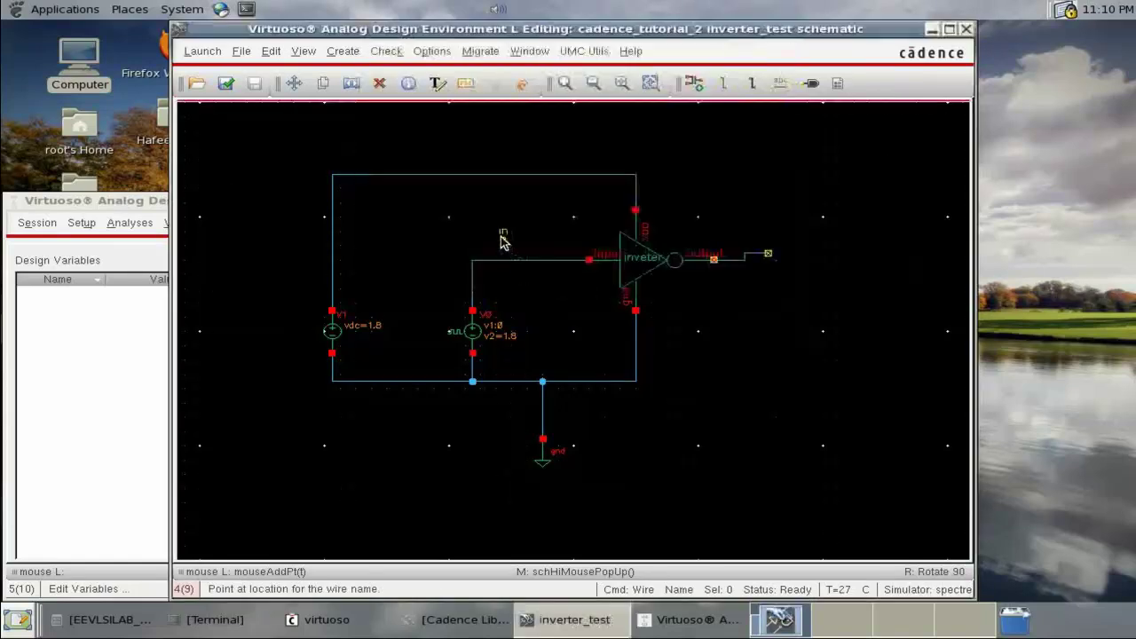
{"action": "left_click", "coordinate": [541, 261]}
{"action": "left_click", "coordinate": [752, 254]}
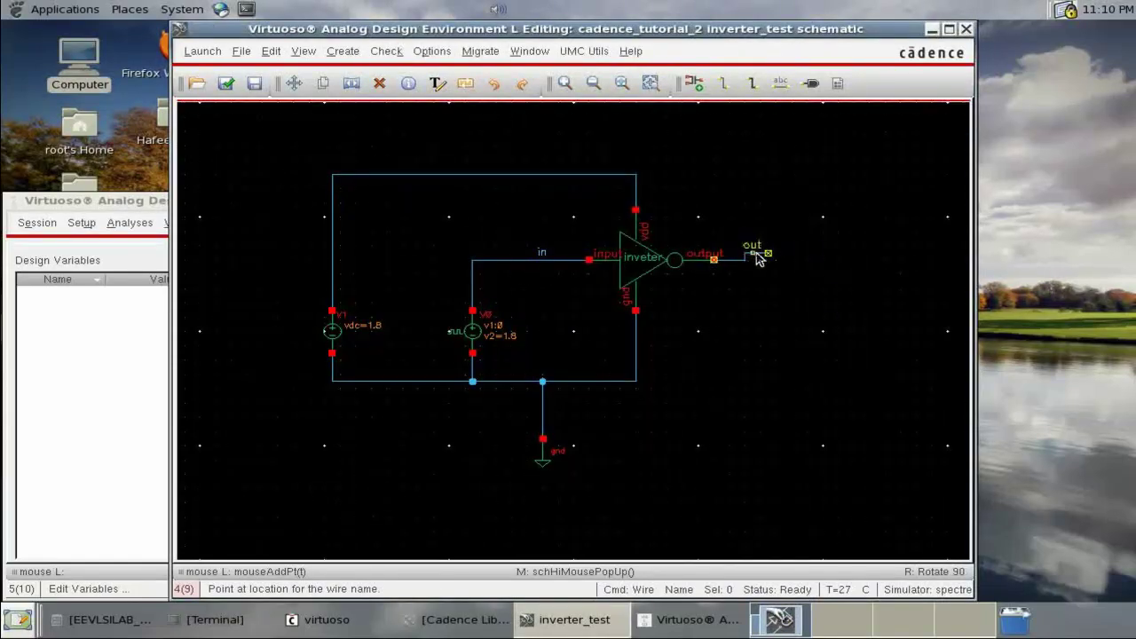
{"action": "left_click", "coordinate": [225, 82]}
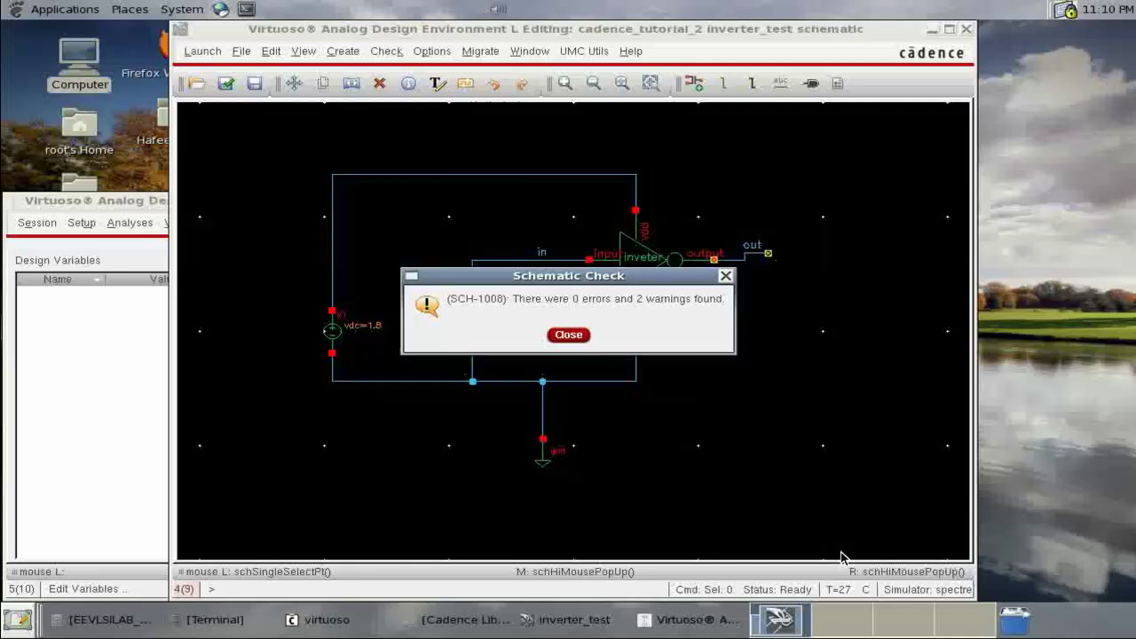
{"action": "left_click", "coordinate": [568, 335]}
Add the in and out nets, picked from the schematic, as plotted simulation outputs
{"action": "left_click", "coordinate": [692, 619]}
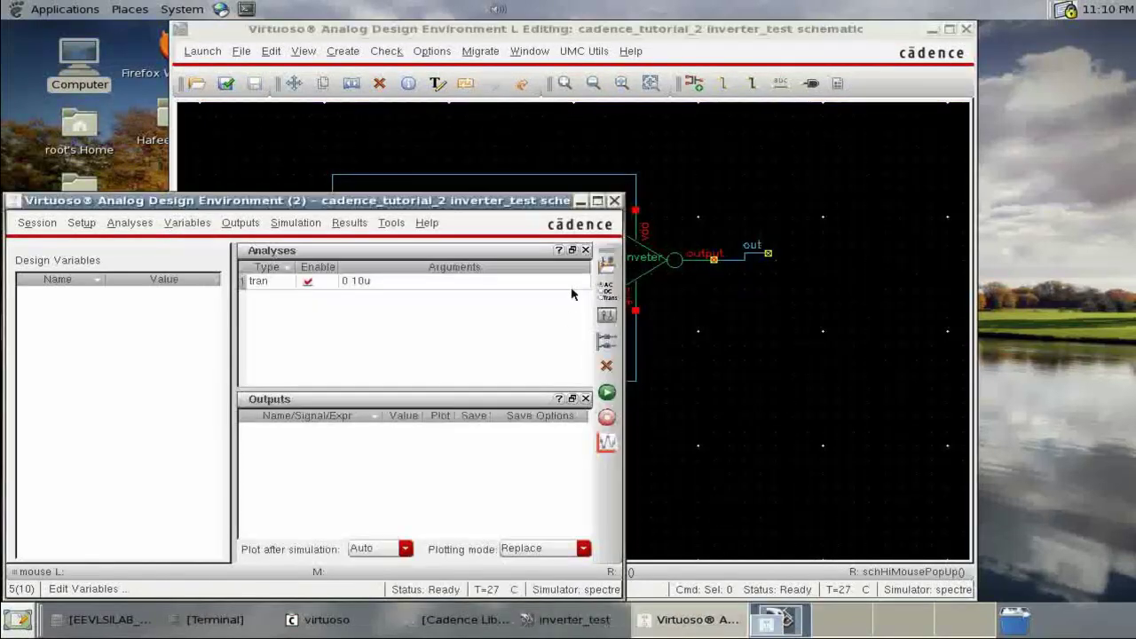
{"action": "left_click", "coordinate": [608, 351]}
{"action": "left_click", "coordinate": [744, 128]}
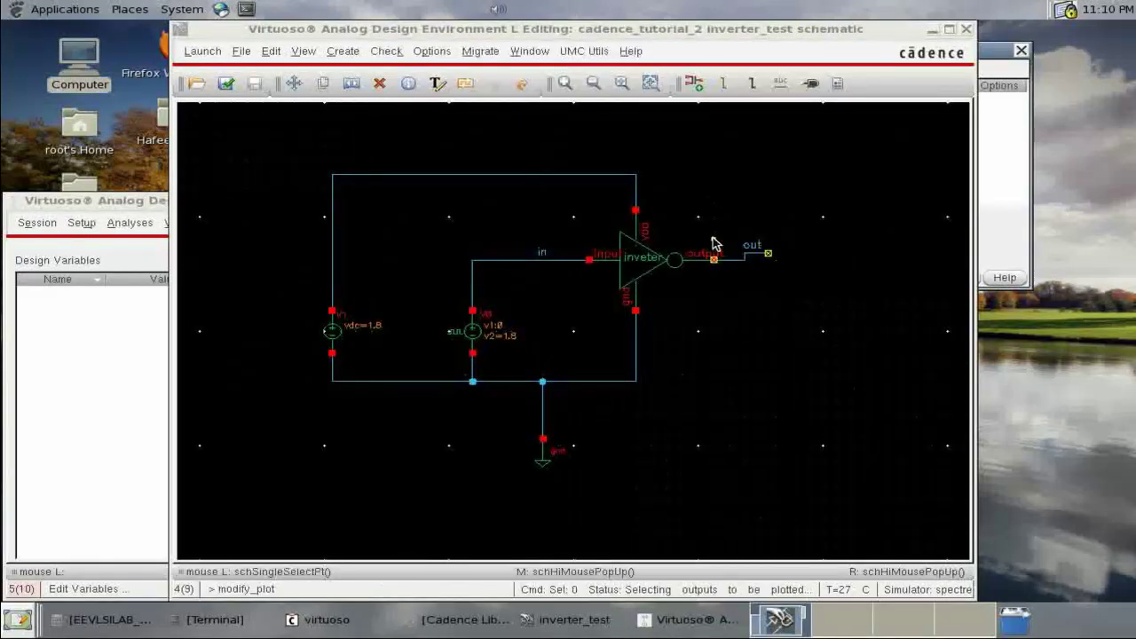
{"action": "left_click", "coordinate": [744, 260]}
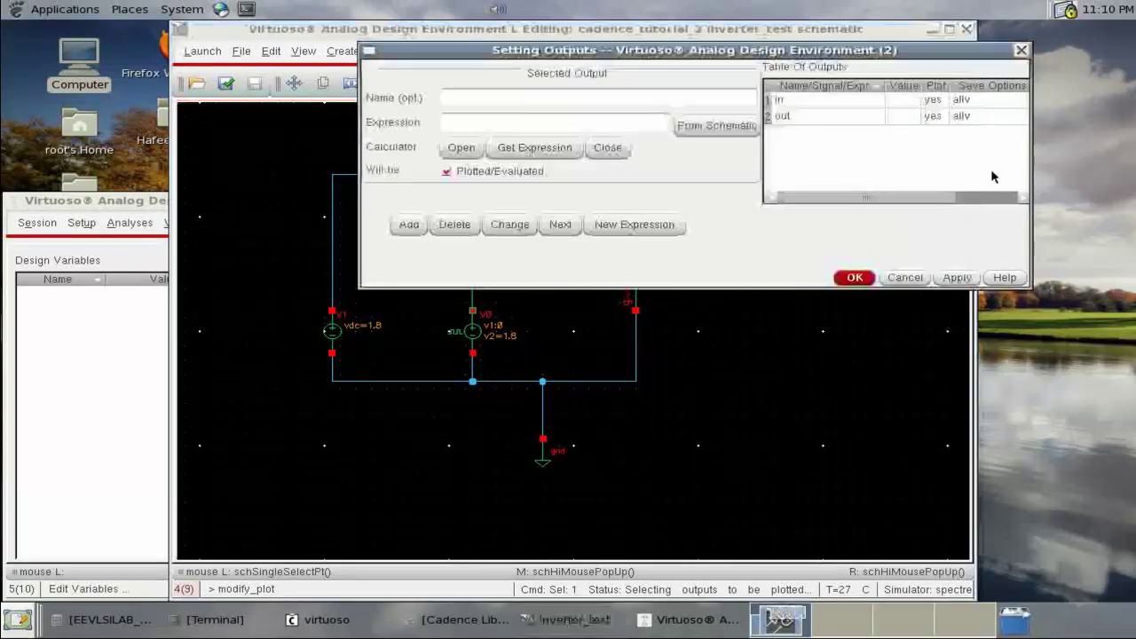
{"action": "left_click", "coordinate": [857, 277]}
Run the transient simulation of inverter_test and split the in and out waveforms into separate strips
{"action": "left_click", "coordinate": [701, 619]}
{"action": "left_click_drag", "start_coordinate": [454, 200], "coordinate": [562, 119]}
{"action": "left_click", "coordinate": [432, 355]}
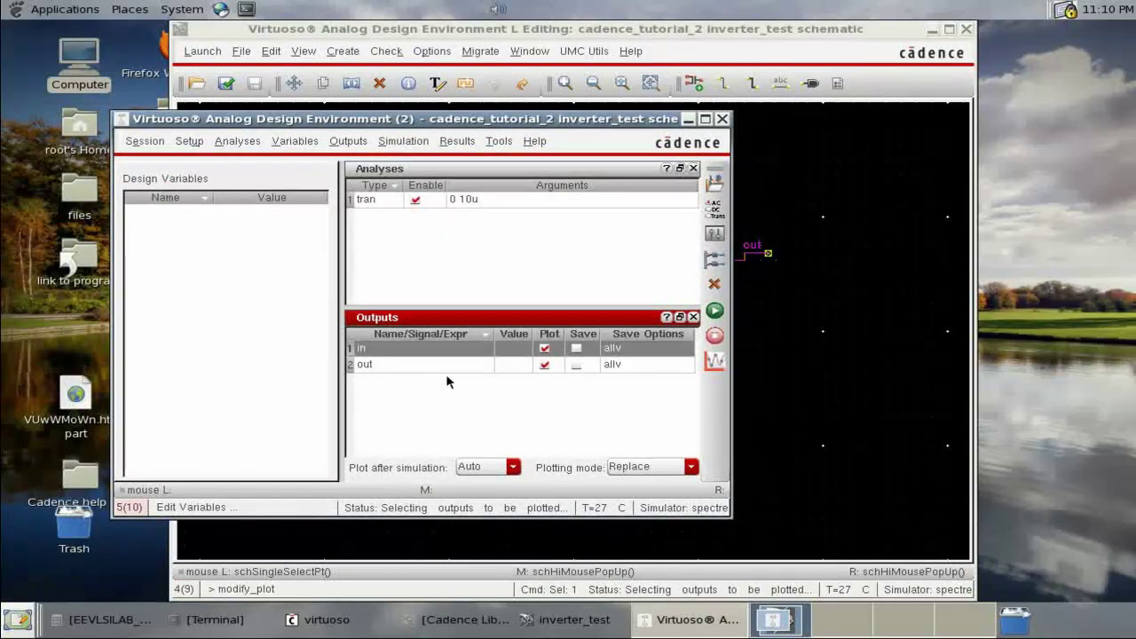
{"action": "left_click", "coordinate": [715, 310]}
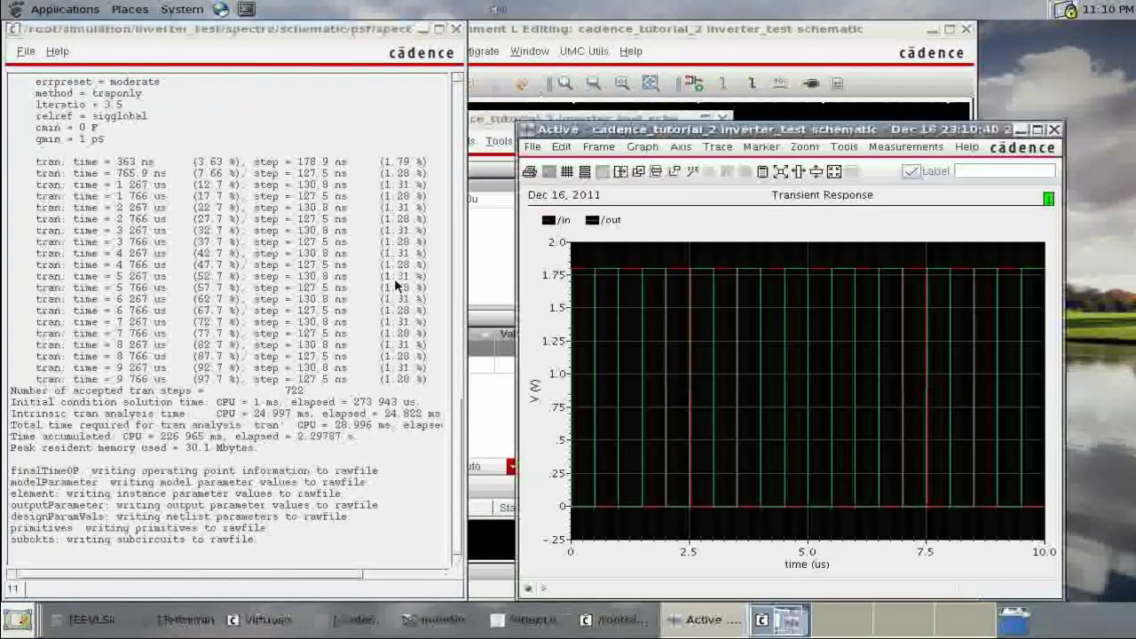
{"action": "left_click", "coordinate": [584, 171]}
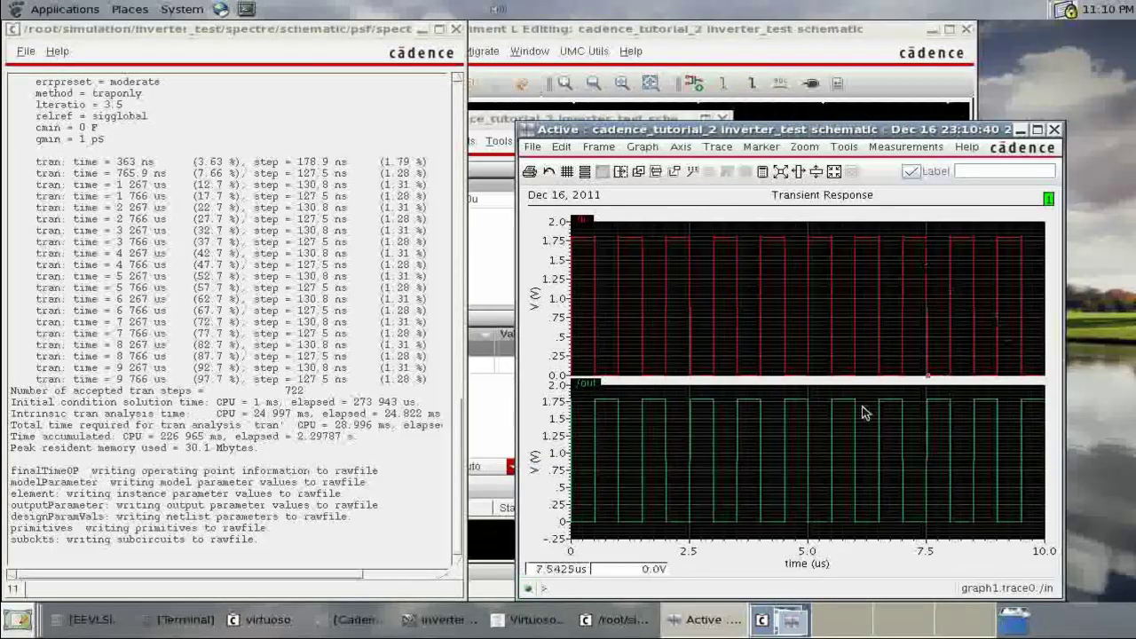
Close the waveform graph and simulation log, and minimize the simulation session to get back to the schematic
{"action": "left_click", "coordinate": [1054, 130]}
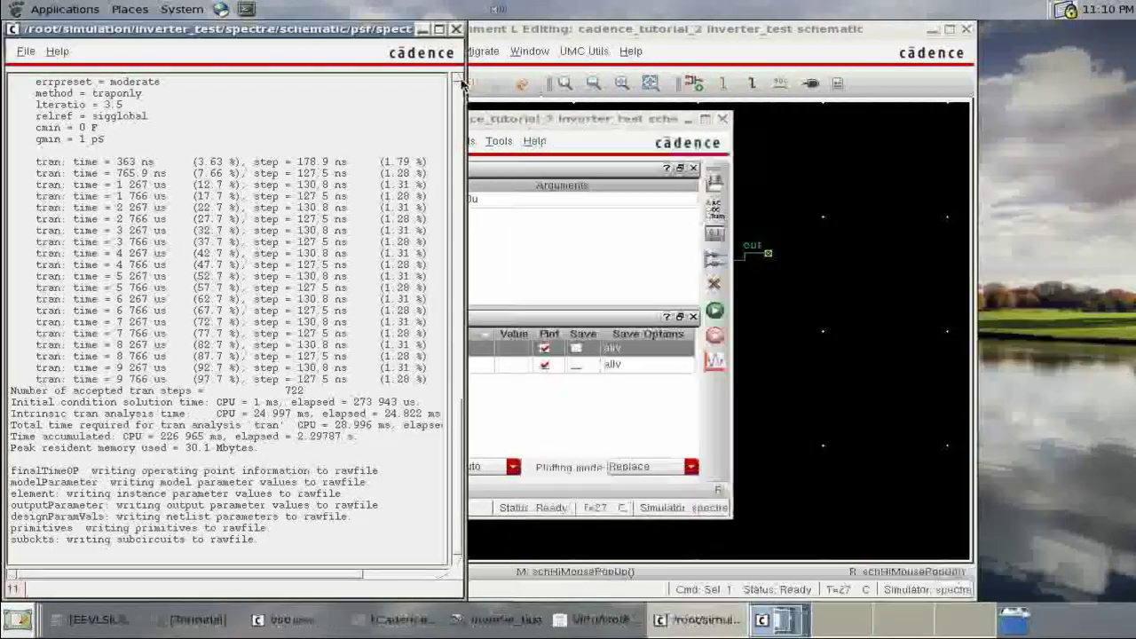
{"action": "left_click", "coordinate": [456, 29]}
{"action": "left_click", "coordinate": [689, 121]}
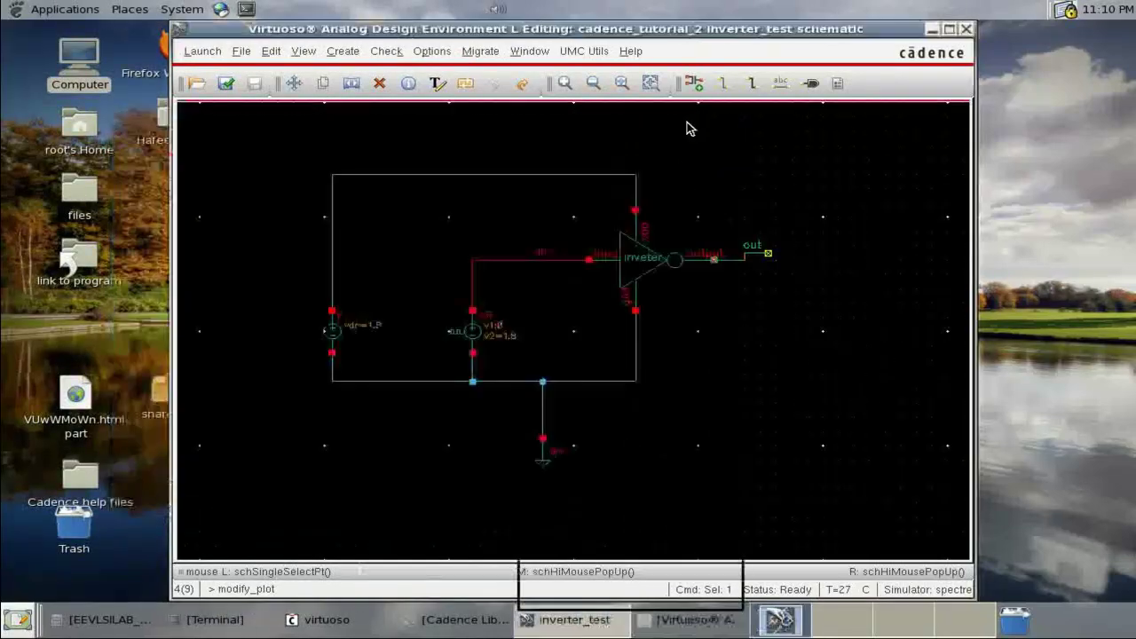
{"action": "left_click", "coordinate": [600, 160]}
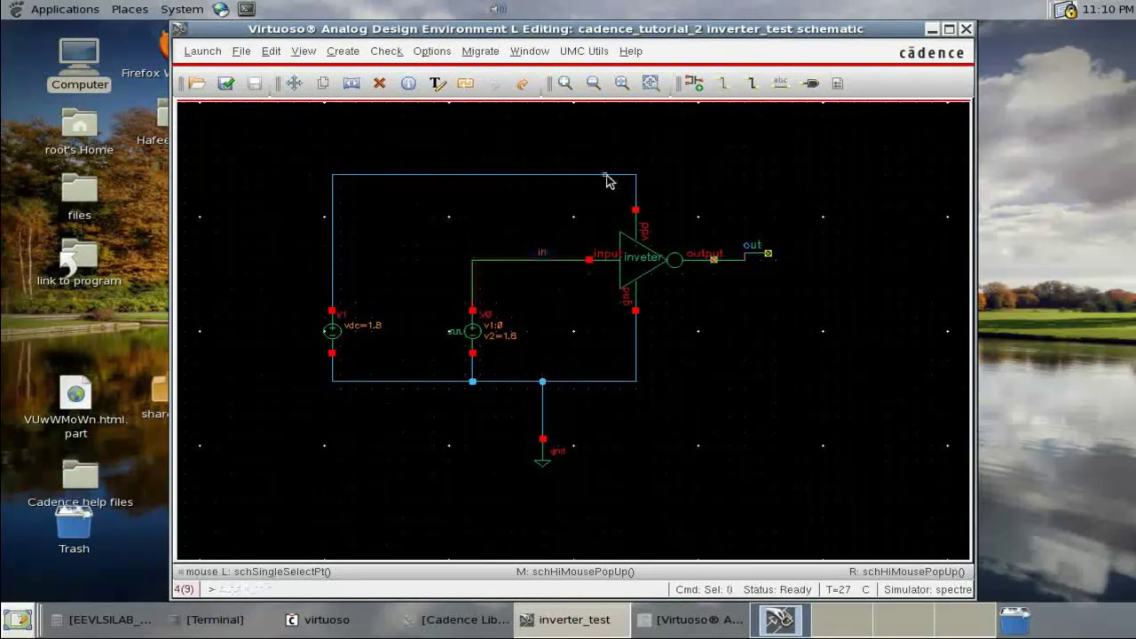
Descend into the inverter instance's schematic view in the current tab, inspect its transistors, and return to inverter_test
{"action": "left_click", "coordinate": [641, 265]}
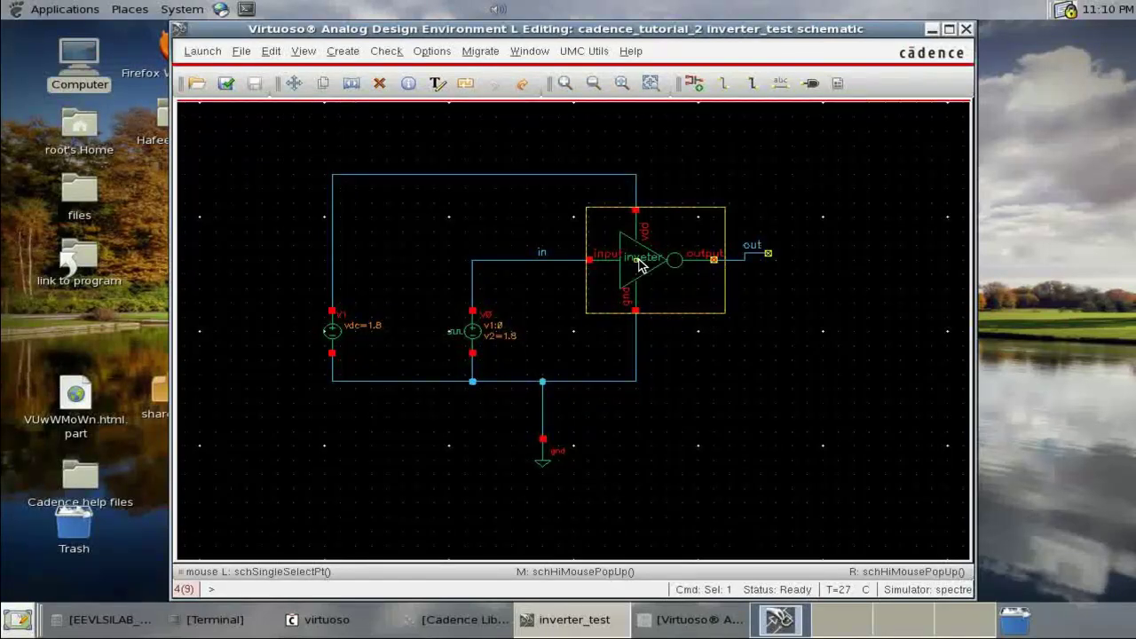
{"action": "left_click", "coordinate": [272, 53]}
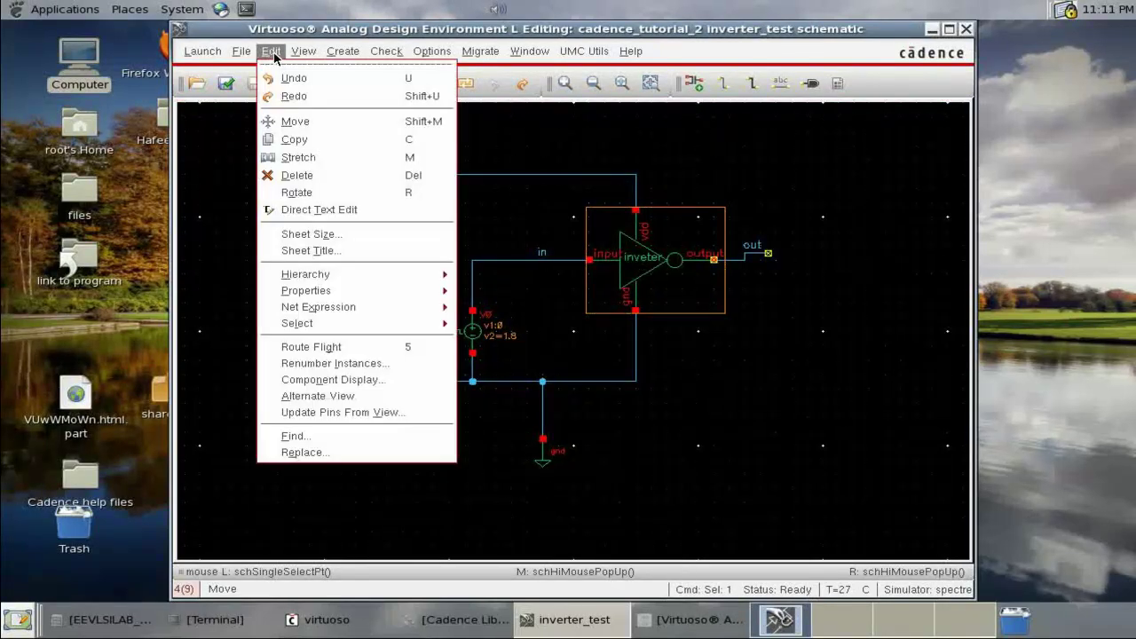
{"action": "mouse_move", "coordinate": [341, 277]}
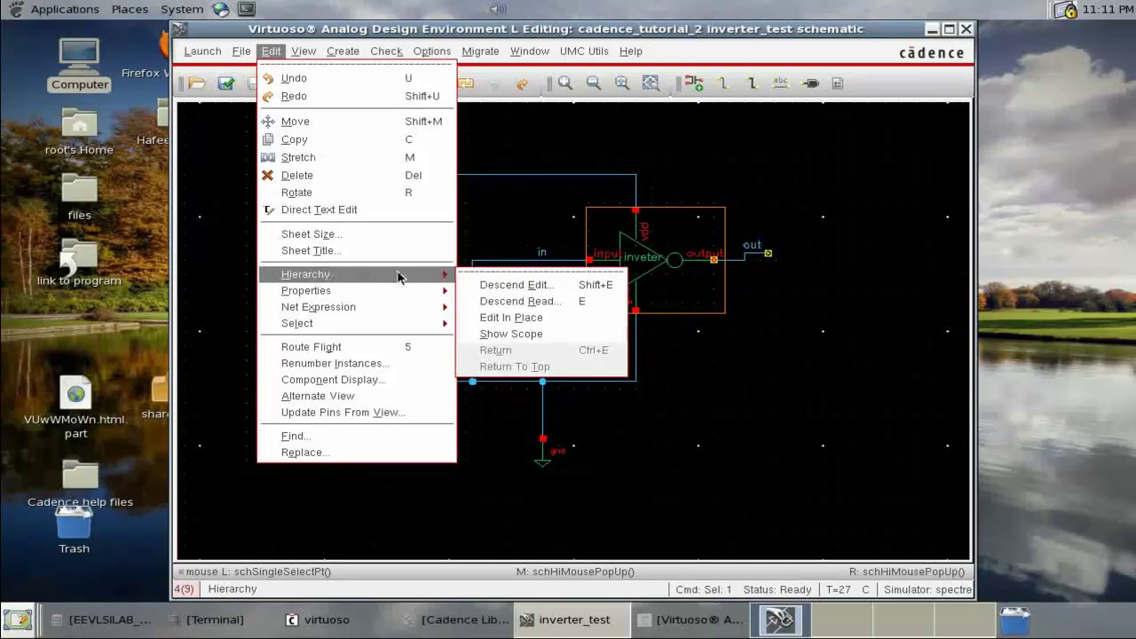
{"action": "left_click", "coordinate": [515, 285]}
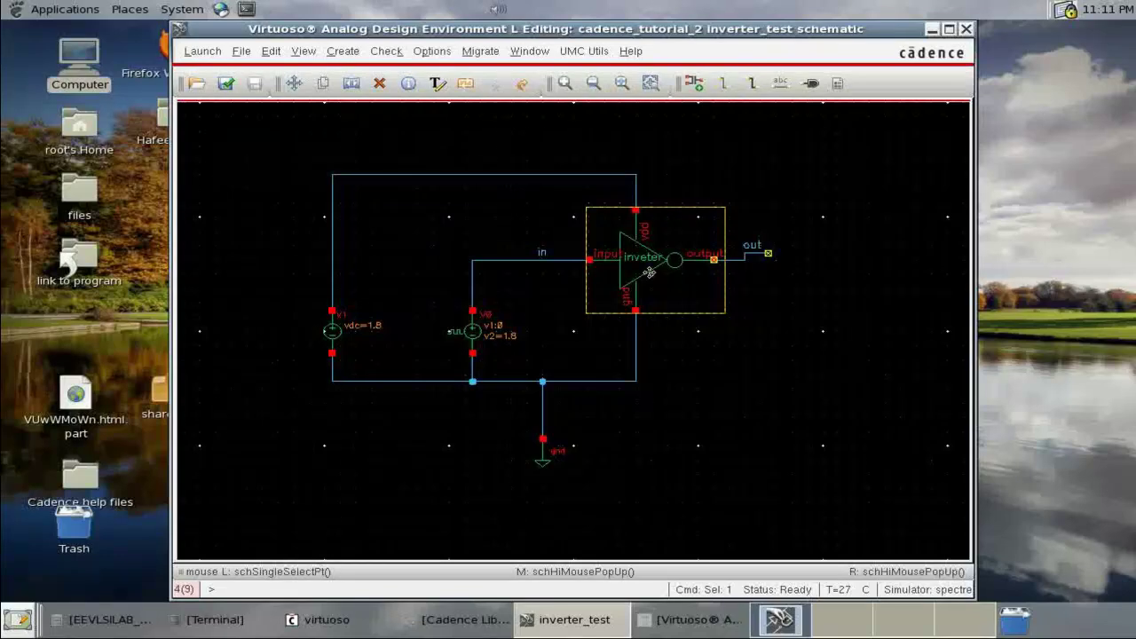
{"action": "left_click", "coordinate": [650, 273]}
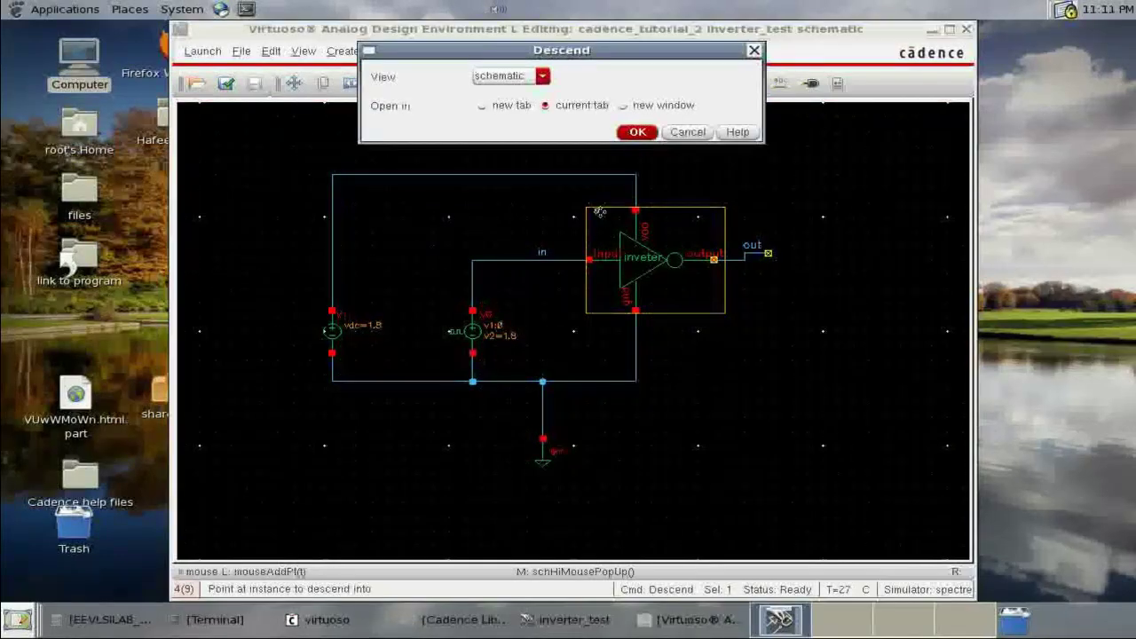
{"action": "left_click", "coordinate": [637, 132]}
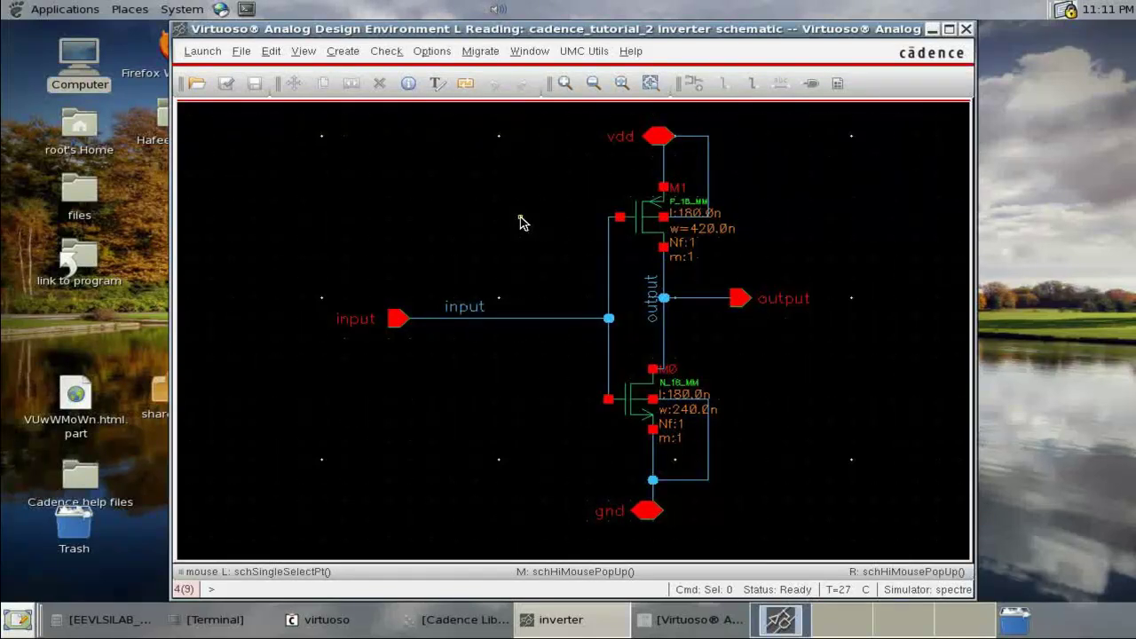
{"action": "key", "text": "ctrl"}
{"action": "key", "text": "ctrl+e"}
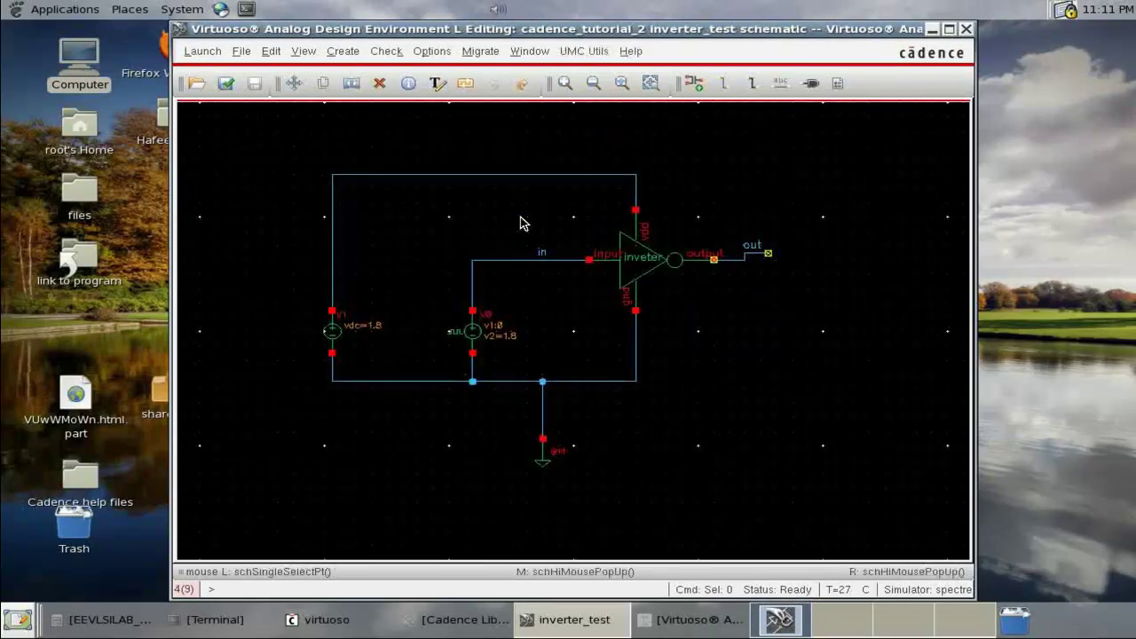